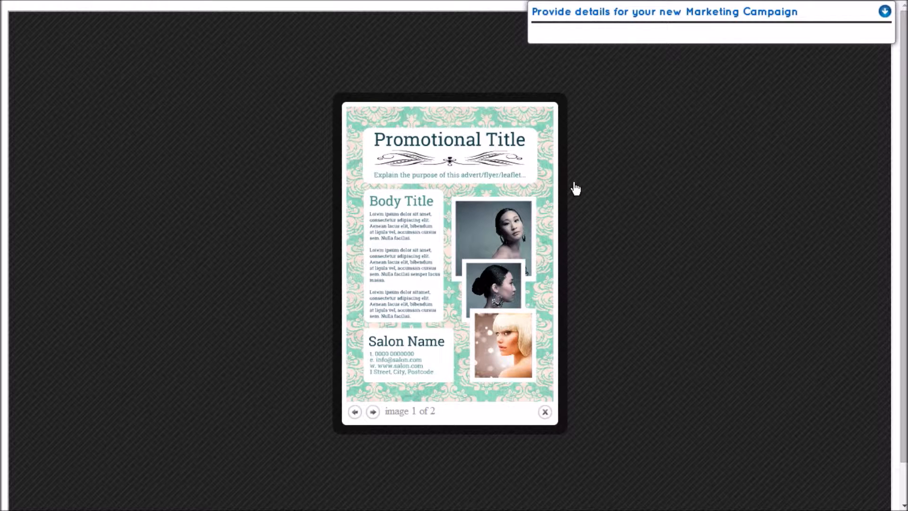
Open the blank page in the design editor and bring up the background picture gallery beside the page
click(450, 238)
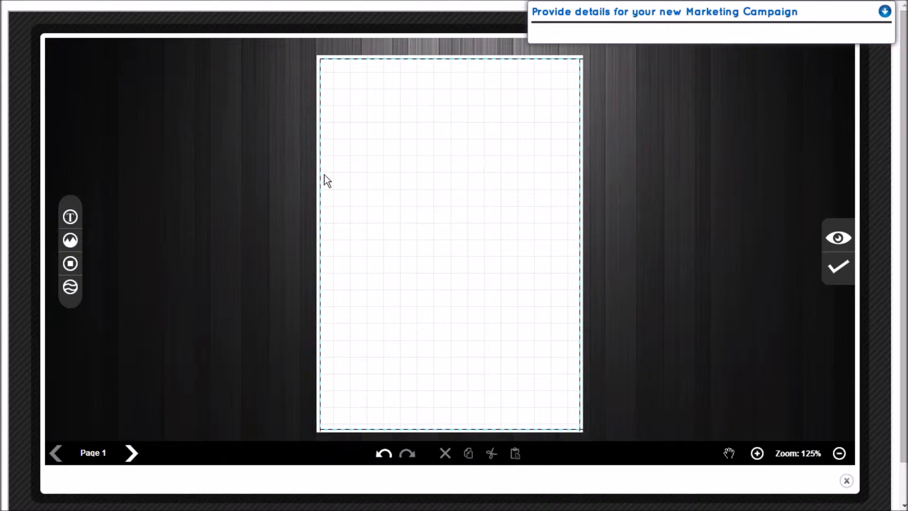
click(72, 286)
click(442, 244)
drag(469, 138, 230, 114)
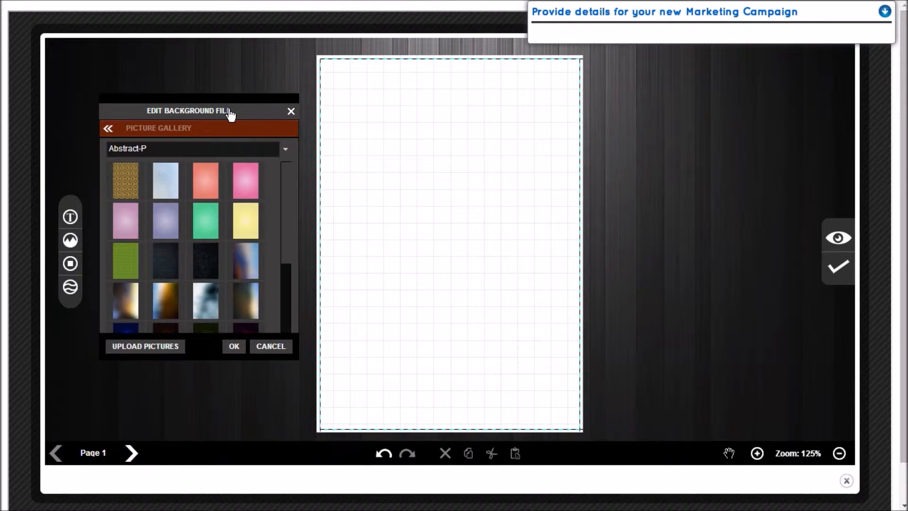
Try the HB-Portrait picture of two women with a red lower band as the page background
click(286, 149)
click(231, 181)
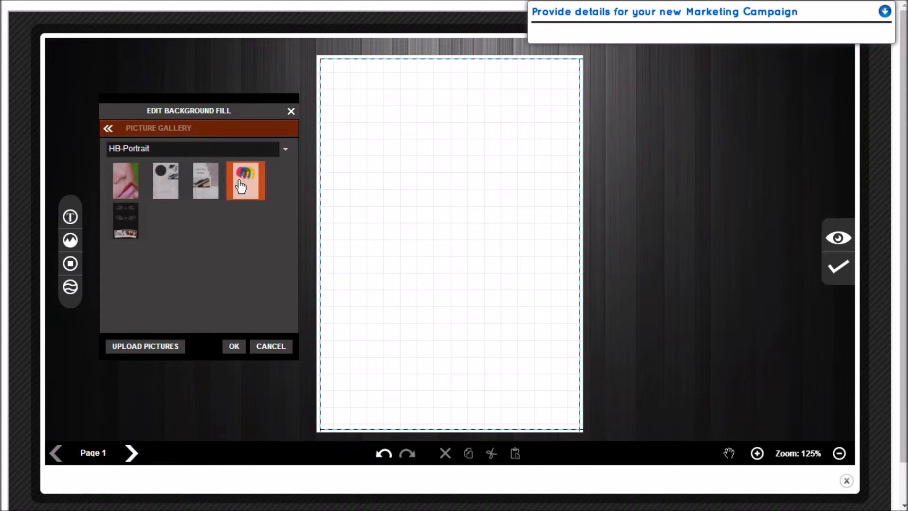
click(135, 186)
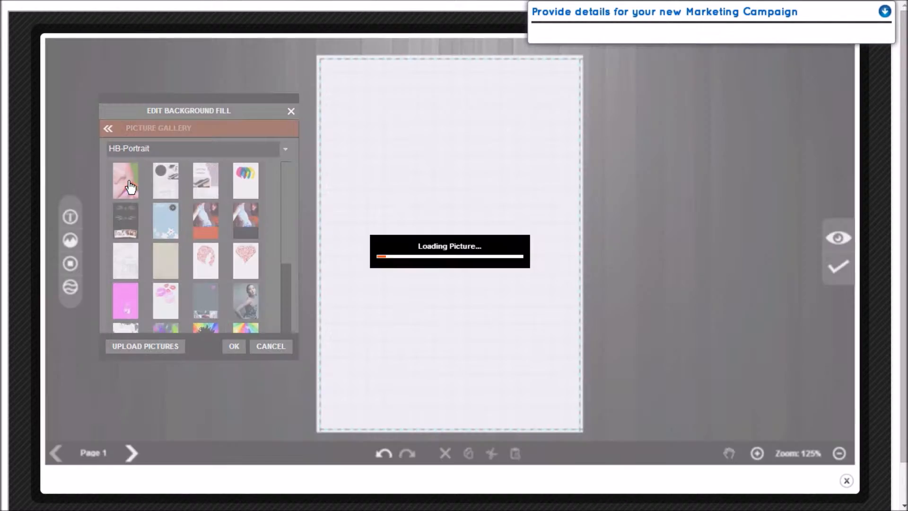
click(219, 228)
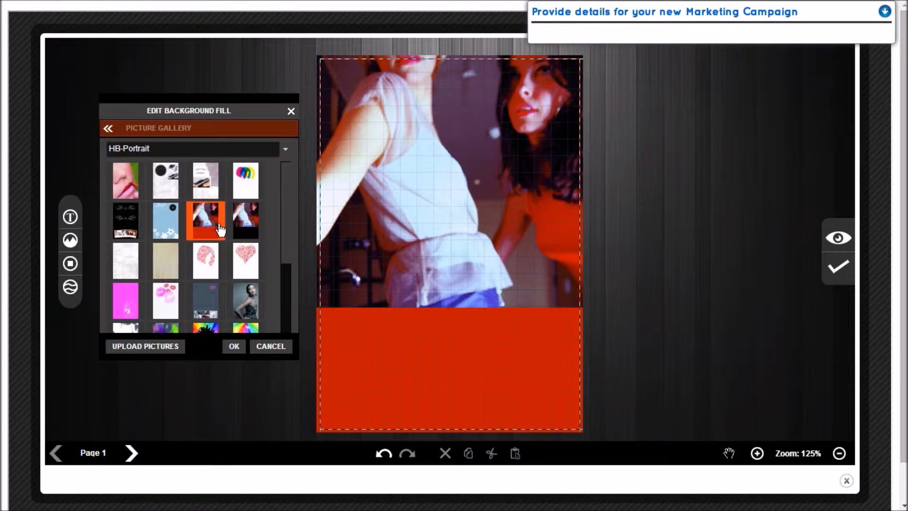
Apply the teal and pale pink damask pattern from the Vintage-P gallery as the page background and close the background settings
click(286, 149)
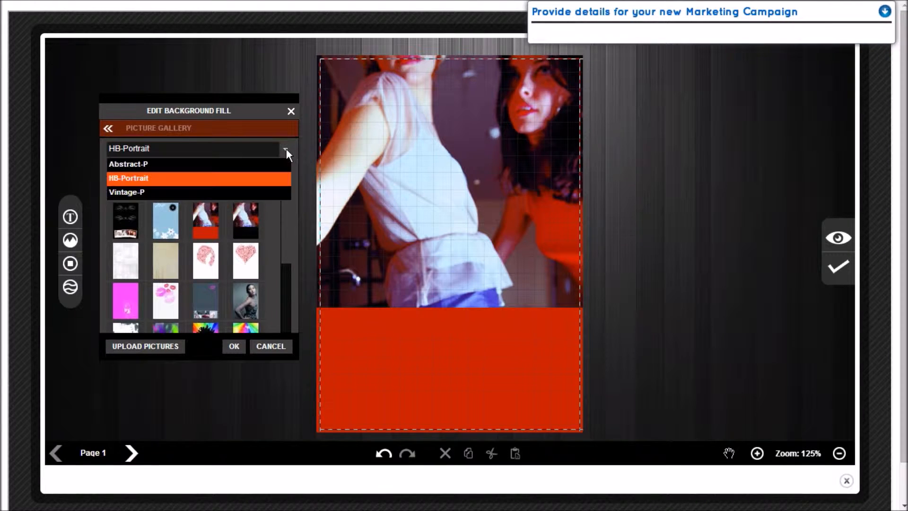
click(214, 163)
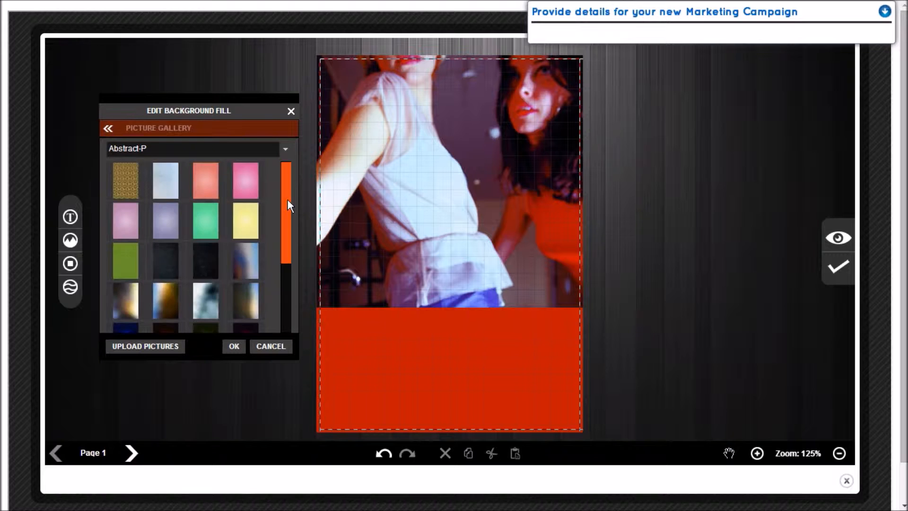
drag(287, 220, 286, 237)
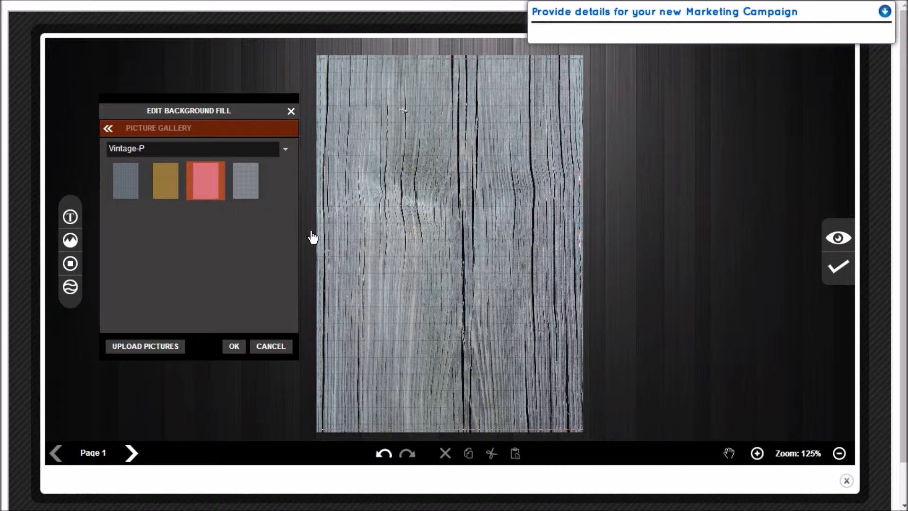
click(201, 274)
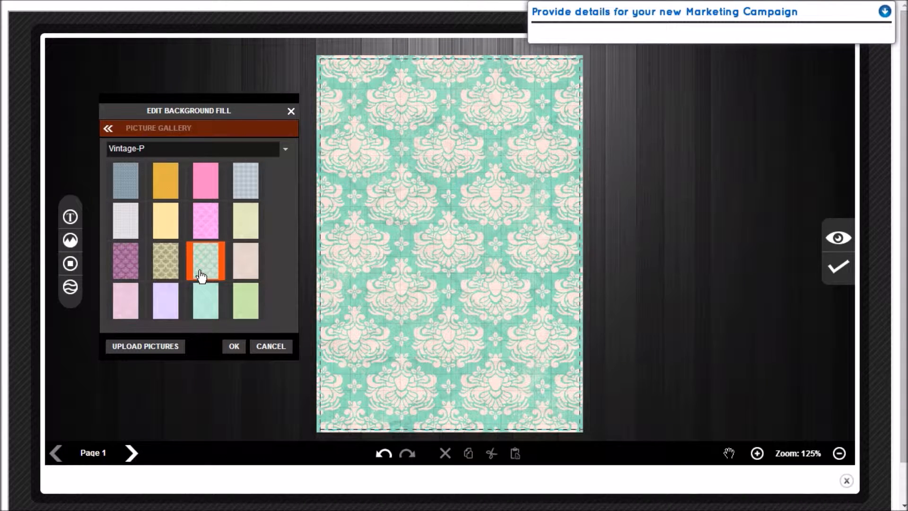
click(234, 346)
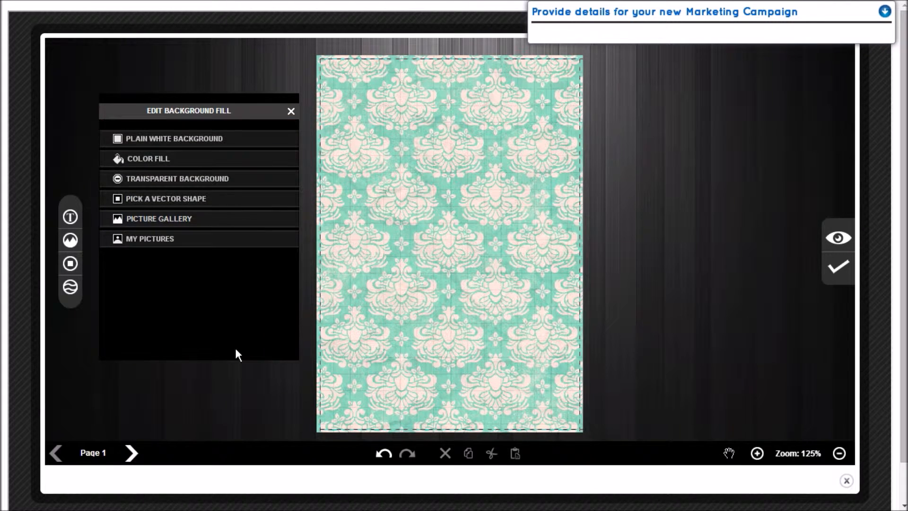
click(265, 164)
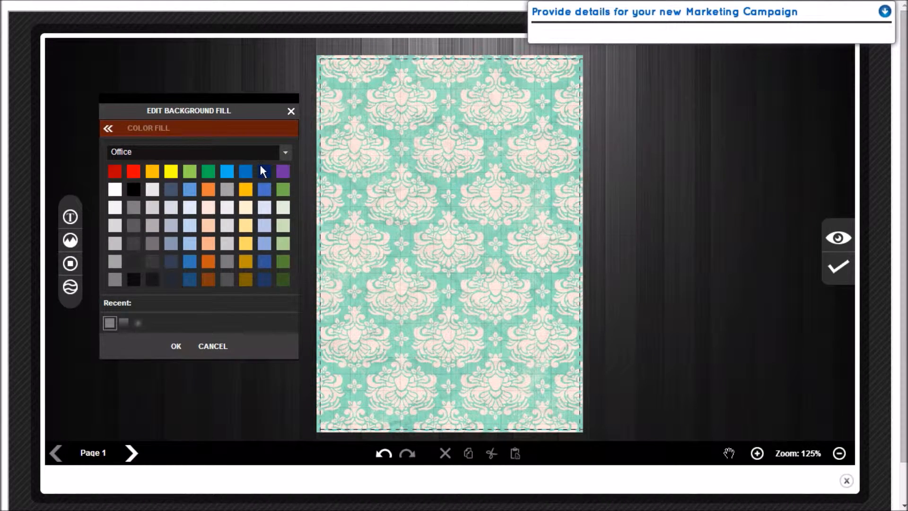
click(290, 112)
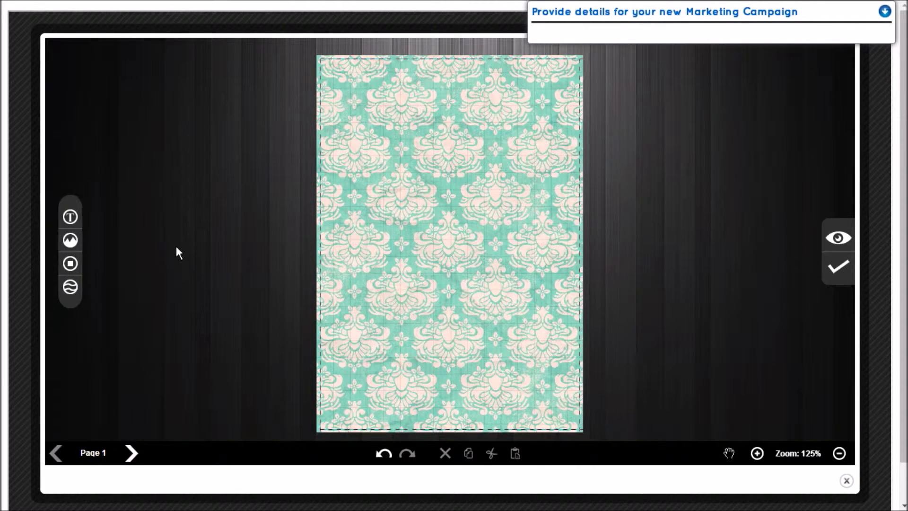
Add a wide rounded rectangle from the Basic shapes, place it near the page's upper edge and enlarge it slightly
click(69, 264)
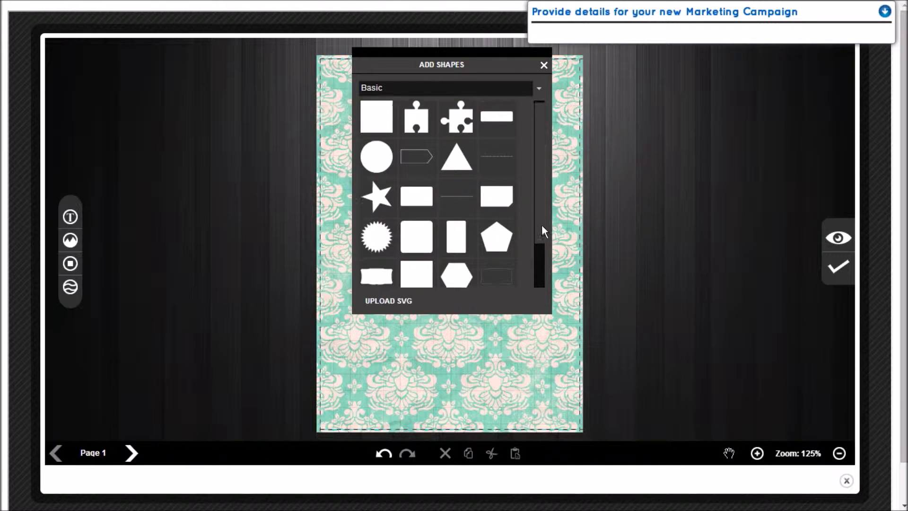
scroll(541, 222, down, 2)
scroll(540, 213, up, 1)
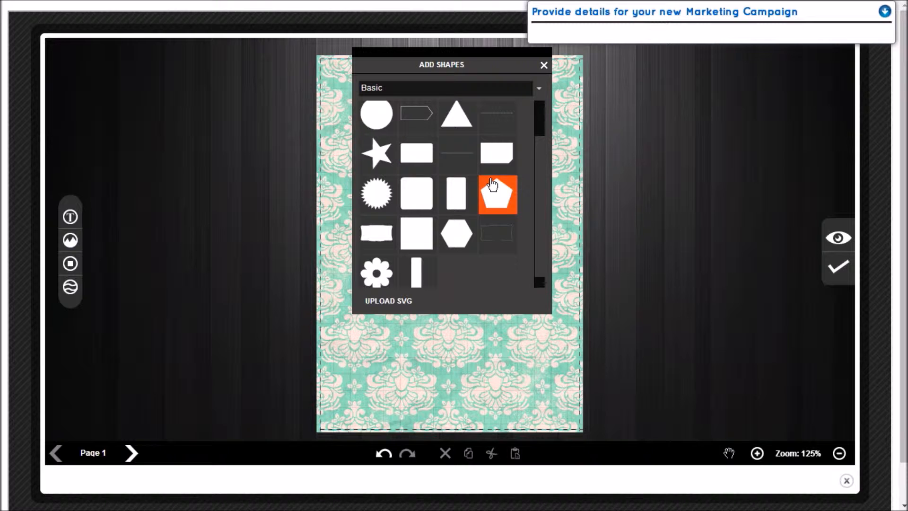
scroll(537, 227, down, 1)
scroll(541, 149, up, 3)
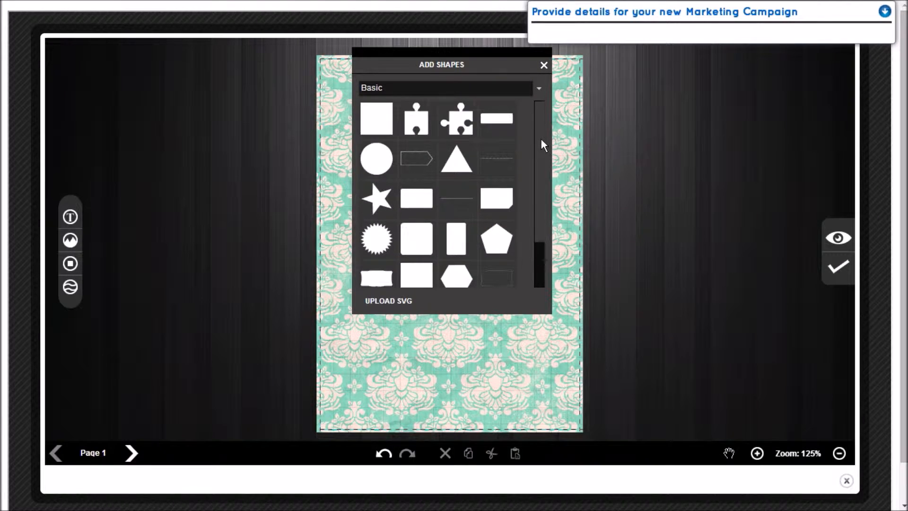
click(491, 124)
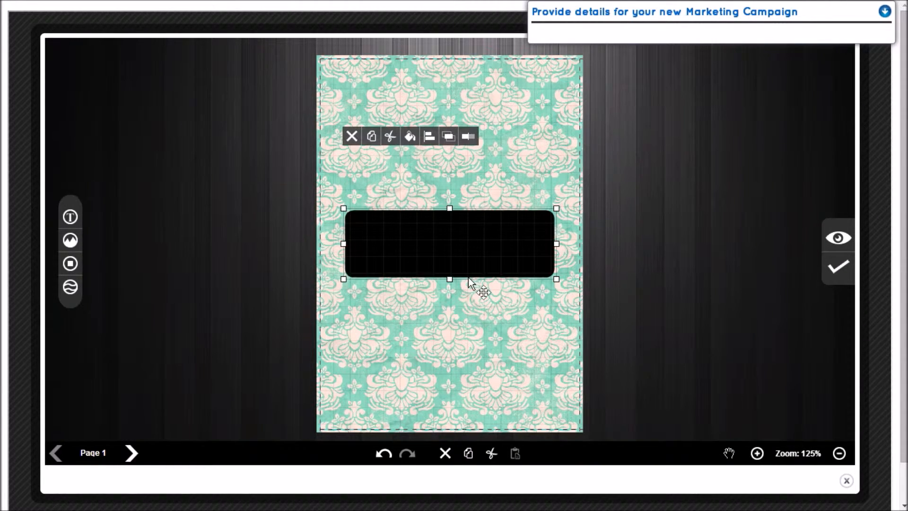
drag(482, 275, 462, 136)
drag(538, 138, 560, 157)
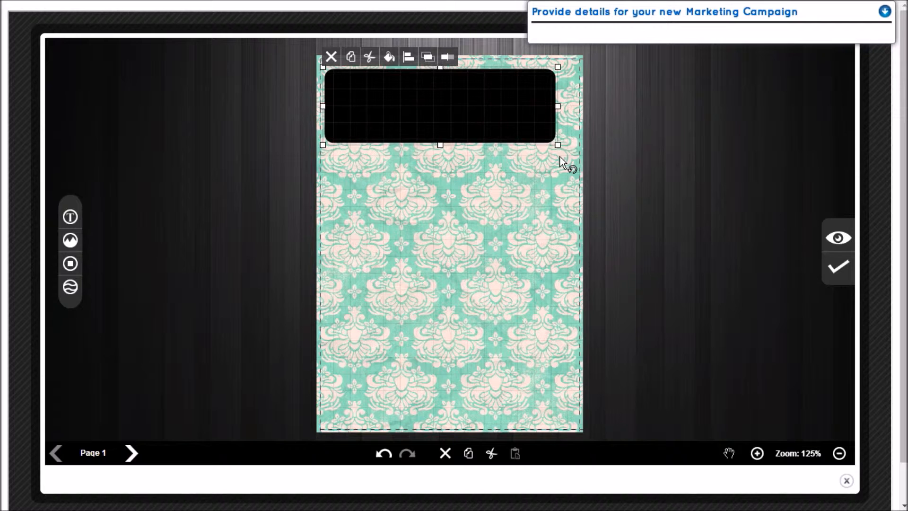
Centre the header rectangle horizontally on the page and nudge it slightly down from the upper edge
click(408, 57)
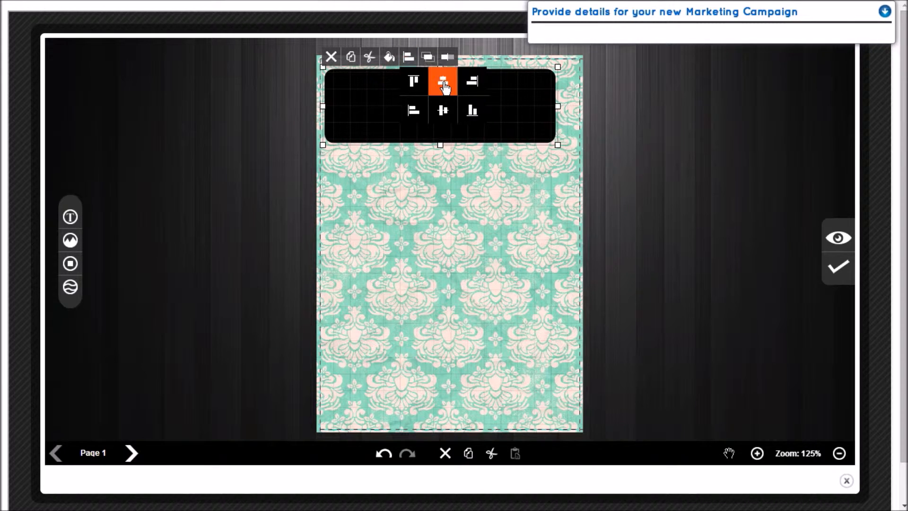
click(443, 82)
key(Down)
key(Down)
key(Down)
key(Down)
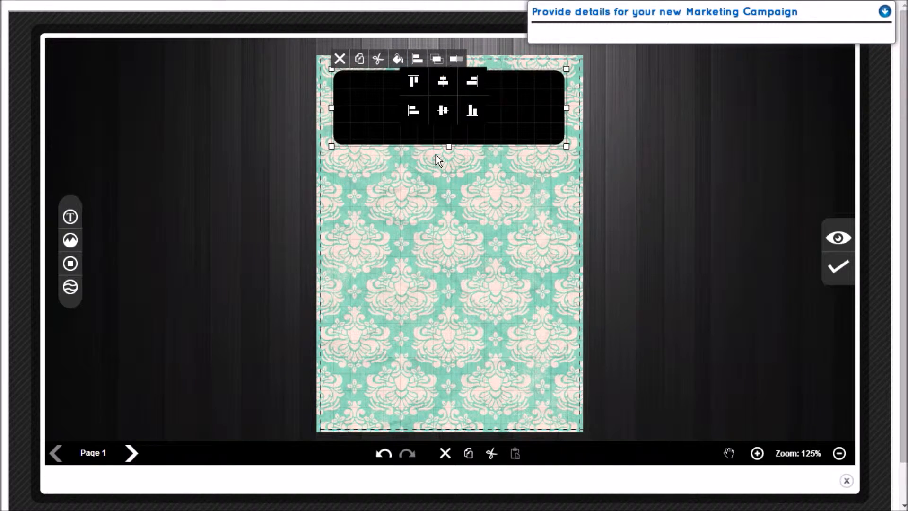
key(Down)
key(Down)
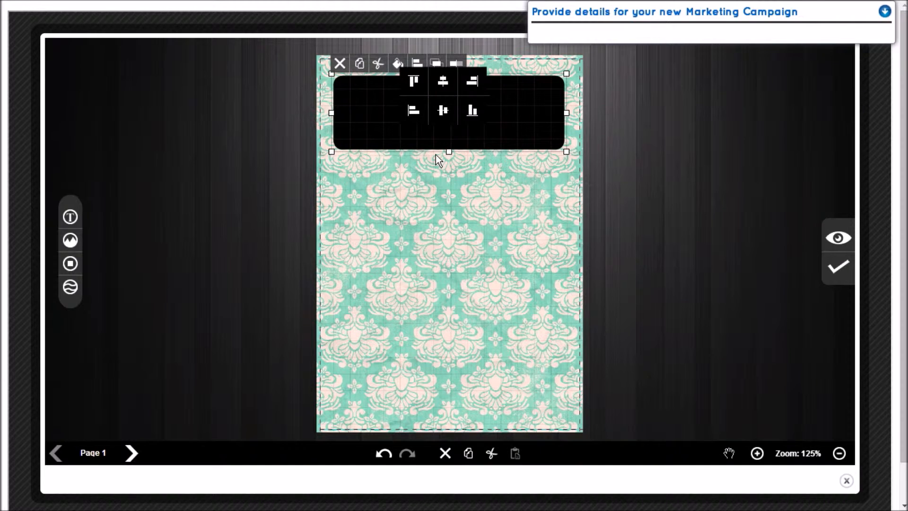
Fill the header rectangle with white and reduce its opacity so the damask pattern shows through
click(396, 63)
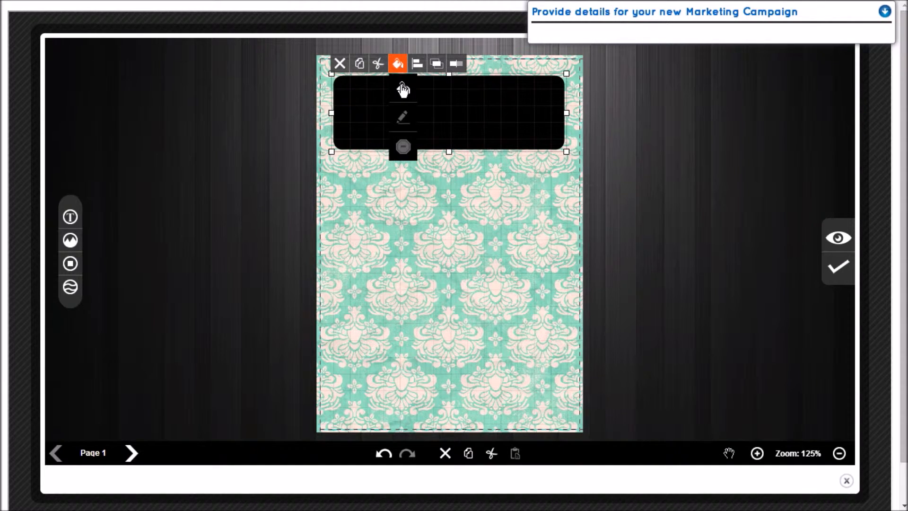
click(403, 89)
click(203, 126)
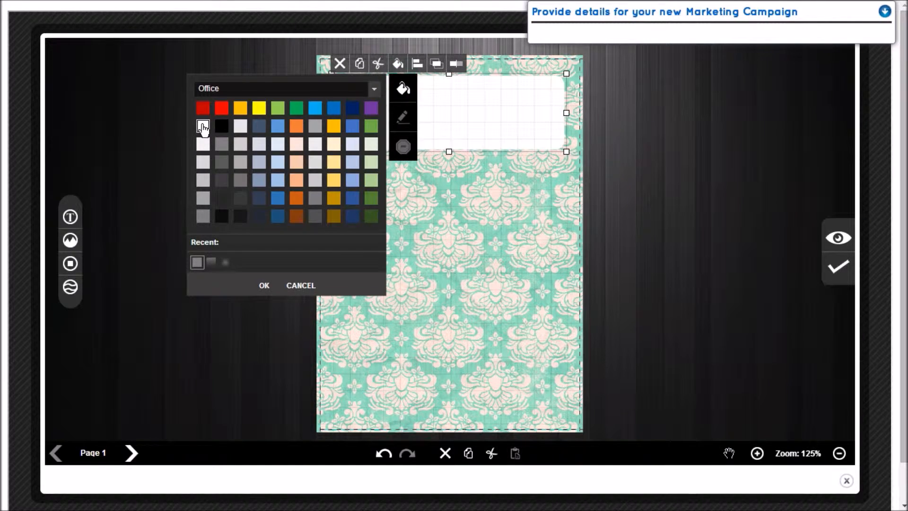
click(460, 64)
click(457, 64)
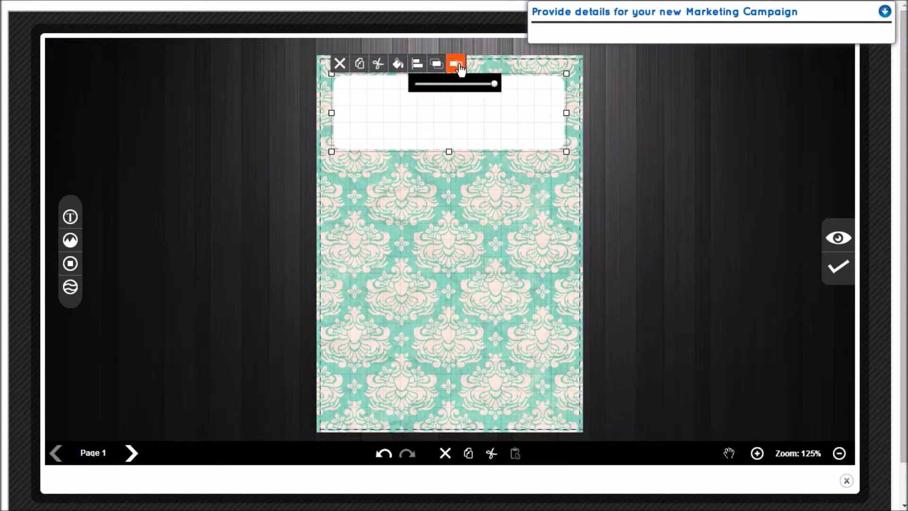
drag(495, 85, 477, 87)
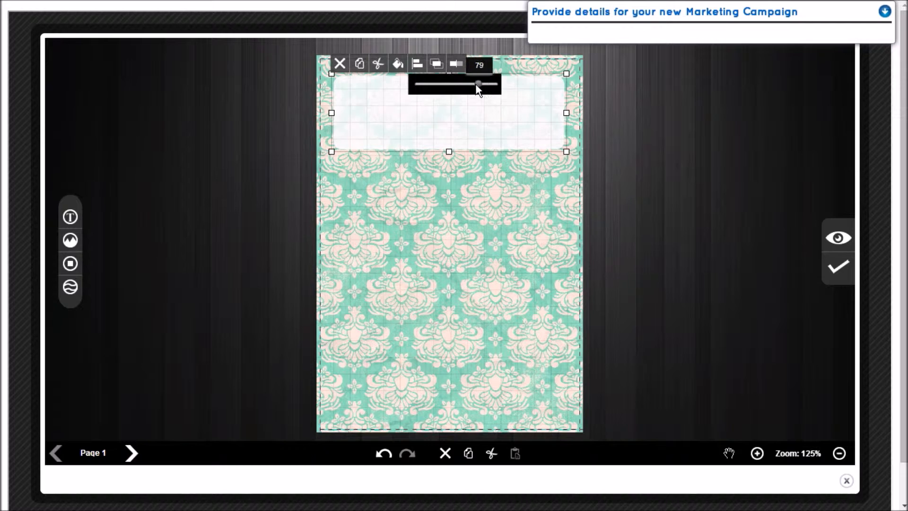
click(475, 217)
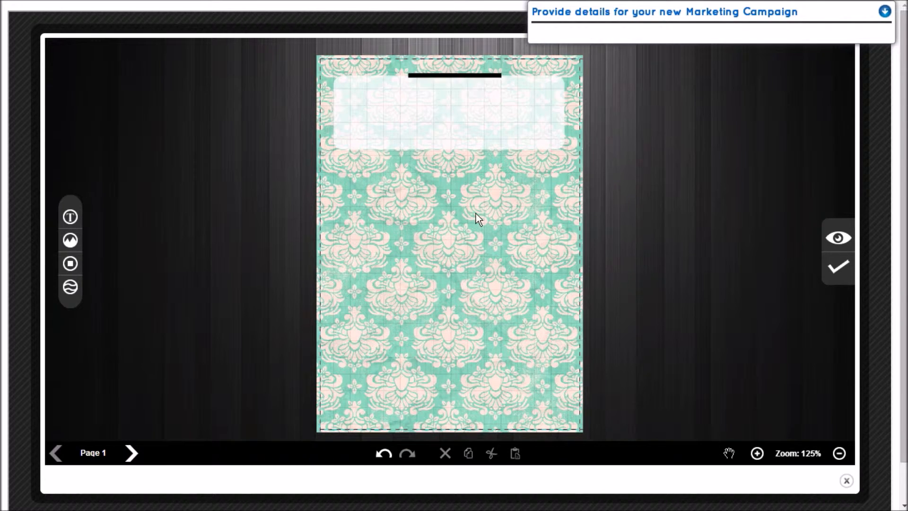
Add a tall rounded rectangle below the header panel, line it up with the header's left edge and shrink it slightly
click(65, 264)
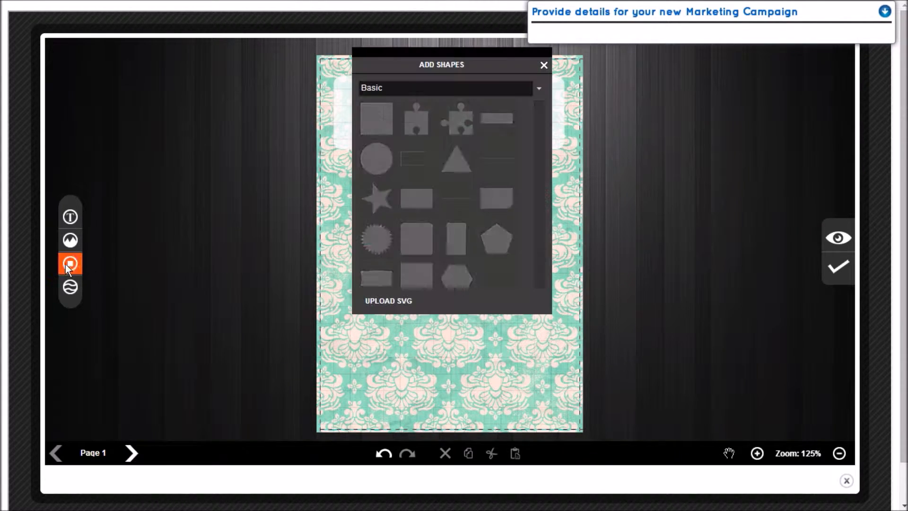
click(495, 197)
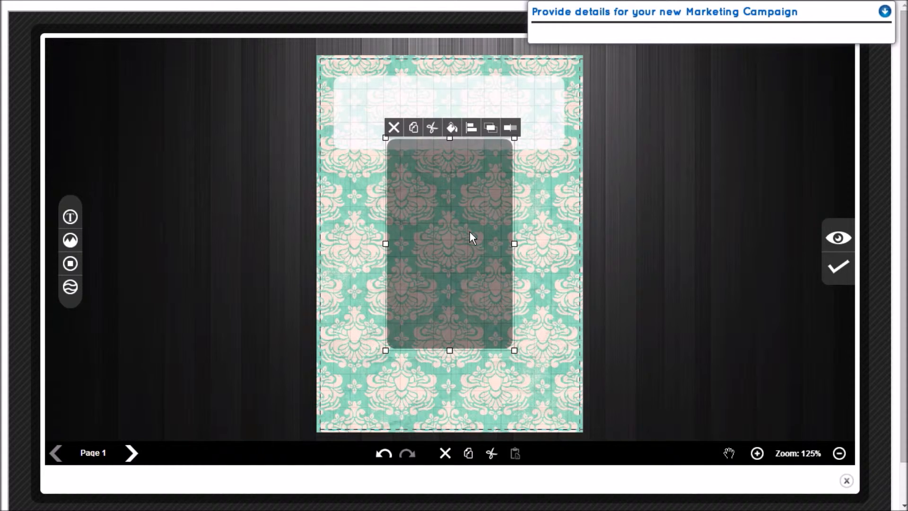
drag(478, 219, 413, 227)
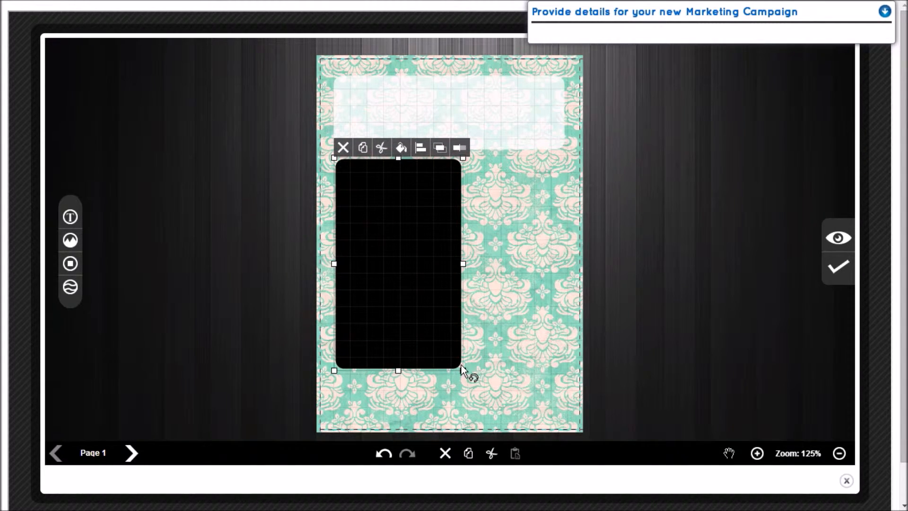
drag(462, 370, 440, 343)
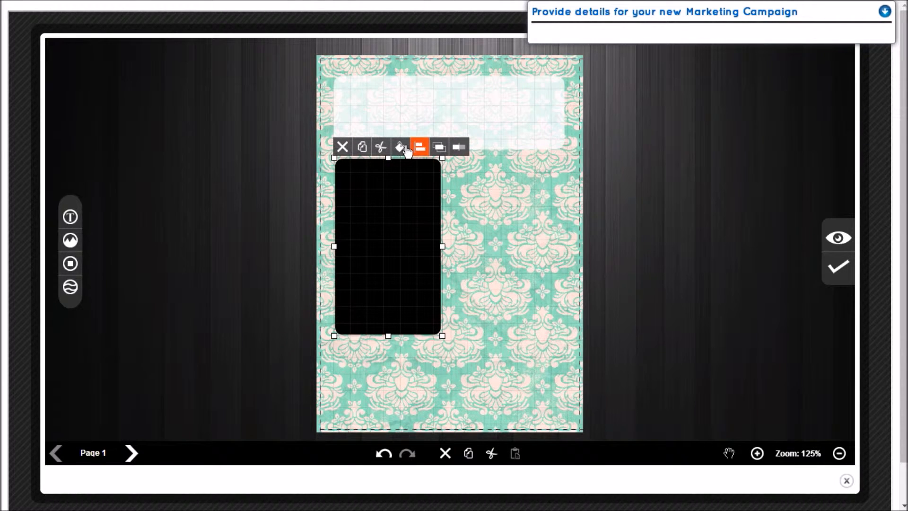
Fill the tall rounded rectangle with white from the Office palette
click(401, 146)
click(404, 171)
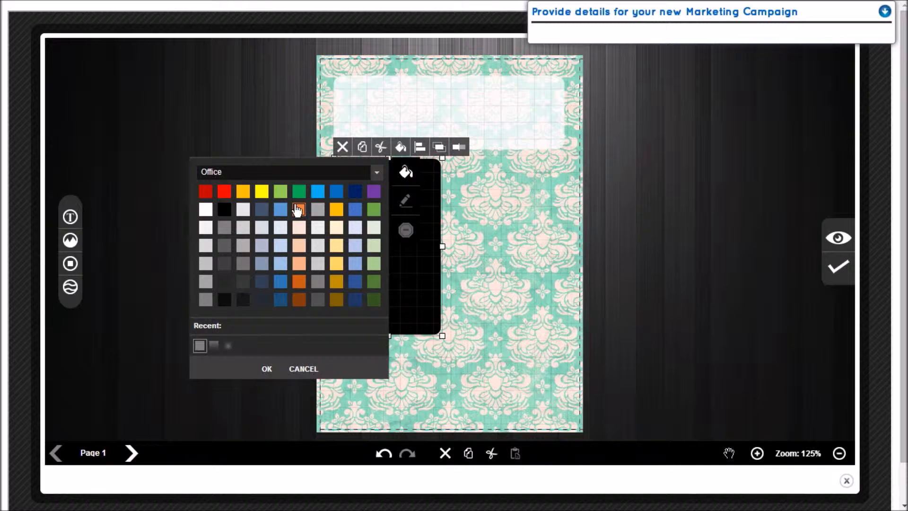
click(205, 208)
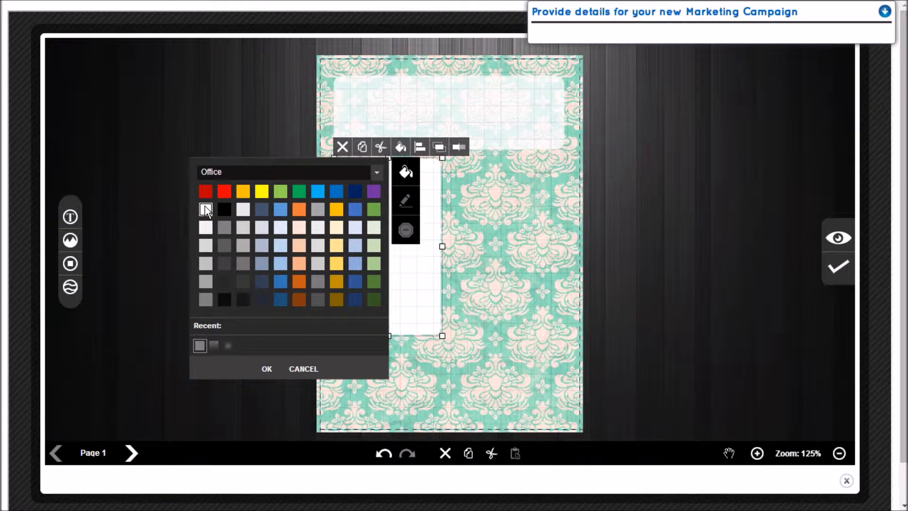
click(267, 368)
Reposition the tall white rectangle just below the header panel, keeping it in line with the header's left edge
drag(380, 222, 378, 182)
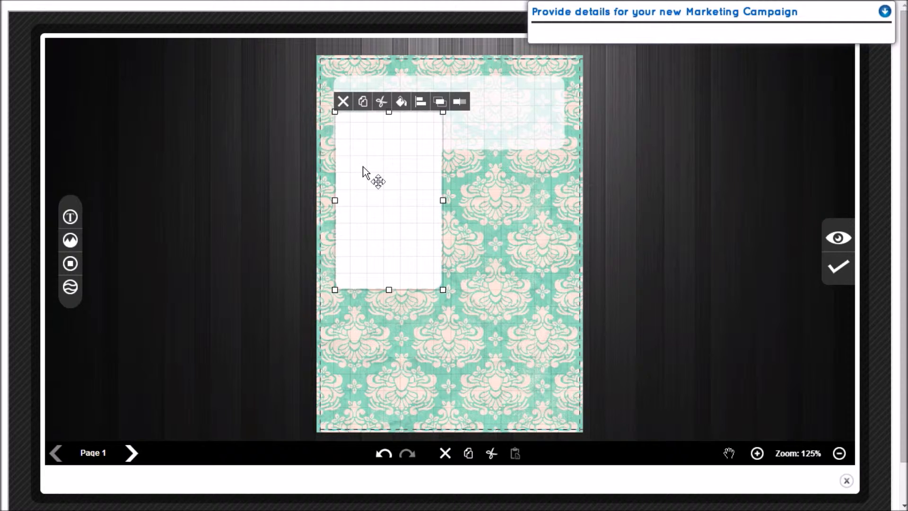
key(Down)
key(Down)
key(Down)
key(Down)
key(Down)
key(Down)
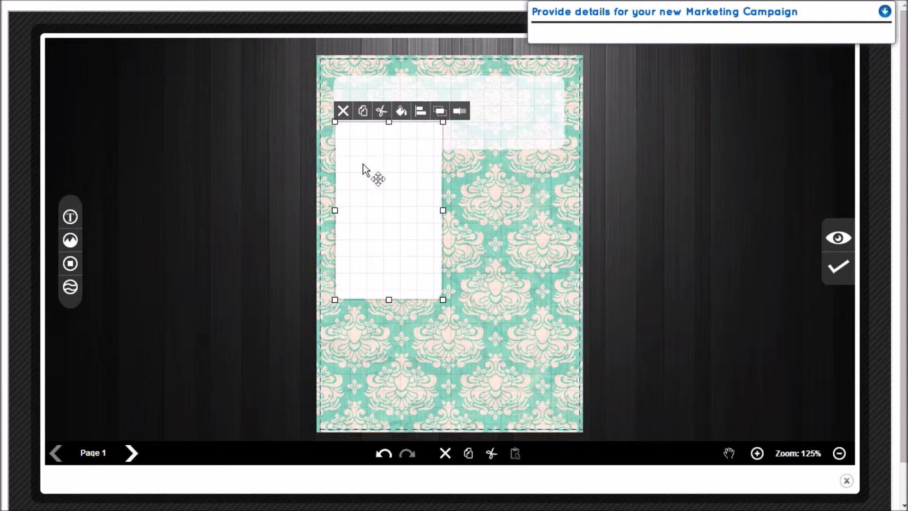
key(Down)
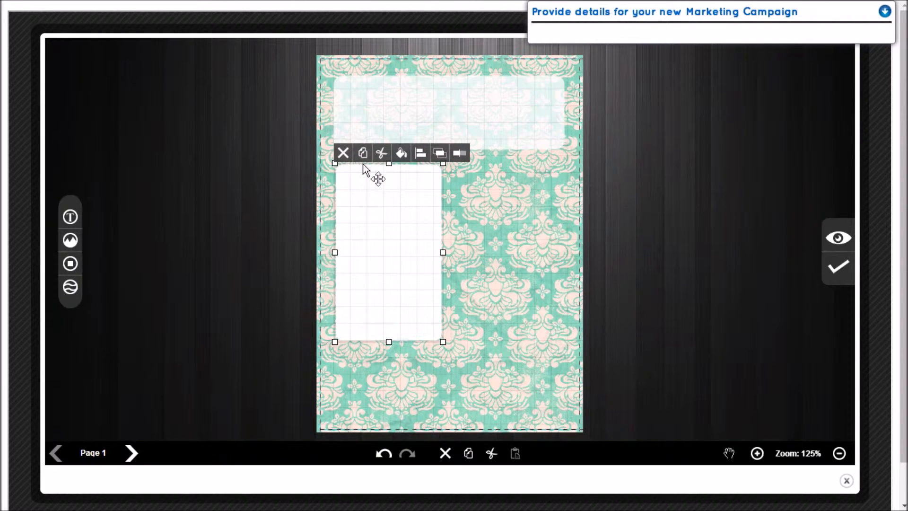
Reduce the tall white rectangle's opacity so the damask pattern shows through, then deselect it
click(458, 153)
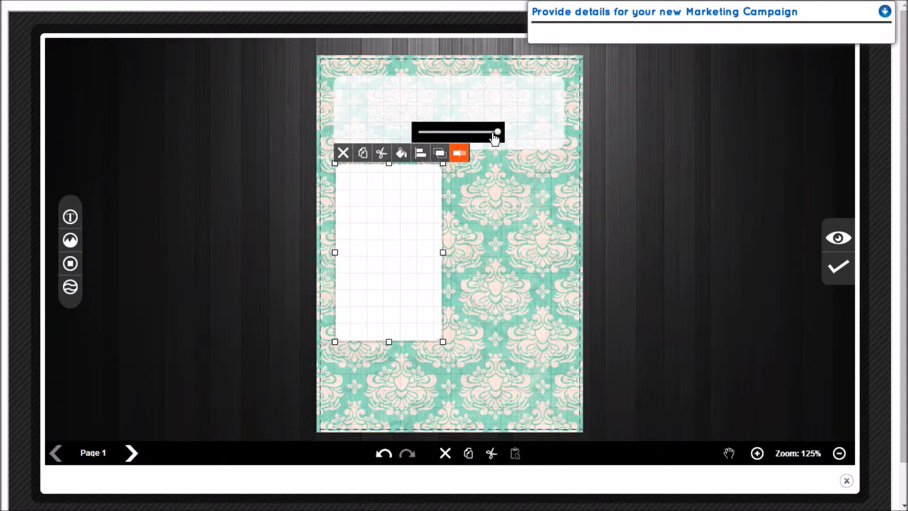
drag(499, 134, 482, 138)
click(503, 306)
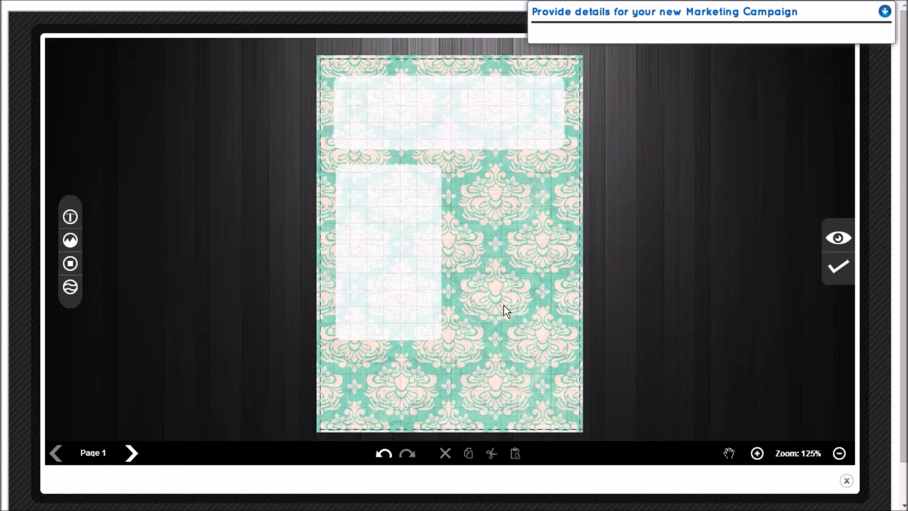
Add a wide rounded rectangle at the tall panel's left edge and shrink it to the tall panel's width
click(70, 265)
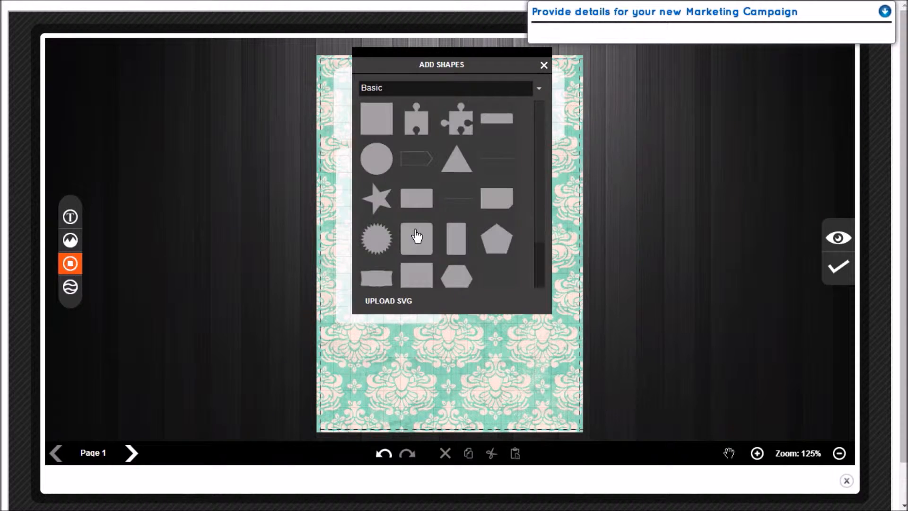
click(426, 204)
drag(426, 270, 436, 334)
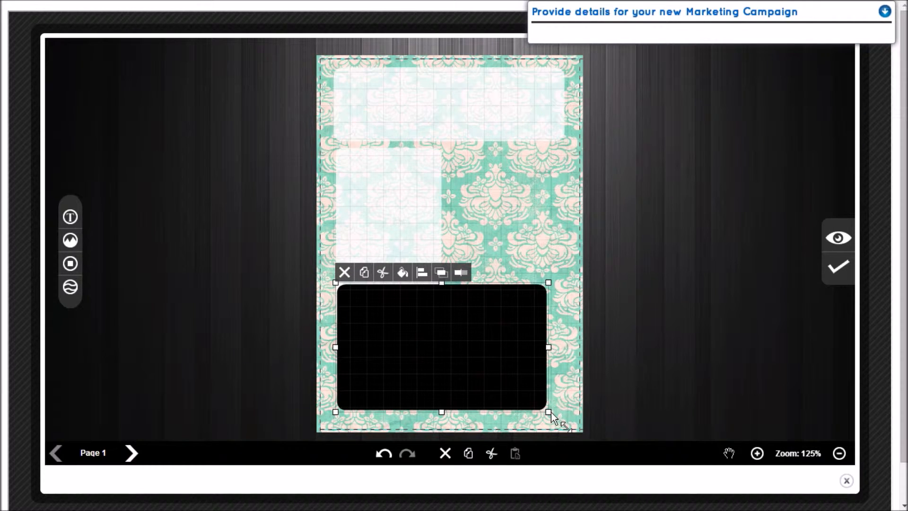
drag(548, 412, 463, 348)
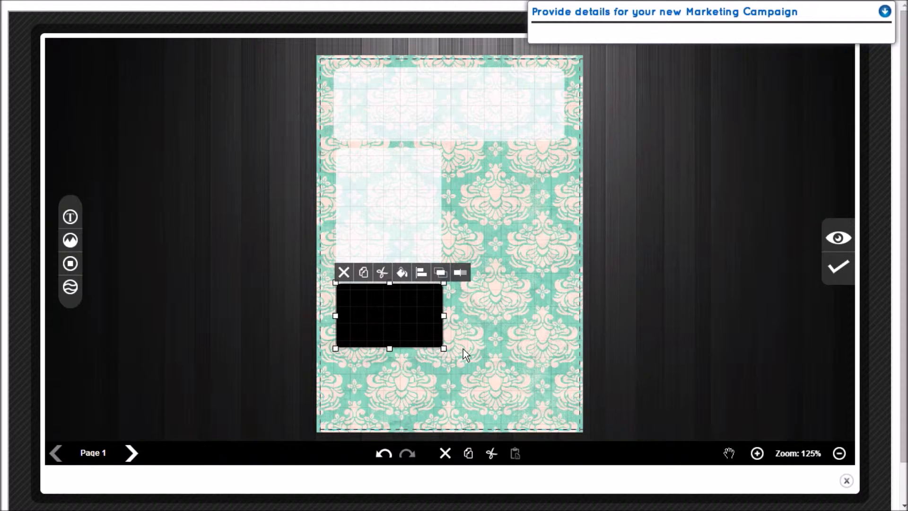
Move the black rectangle below the tall panel and nudge the tall panel and header down to even out the gaps
key(Down)
key(Down)
key(Down)
key(Down)
key(Down)
key(Down)
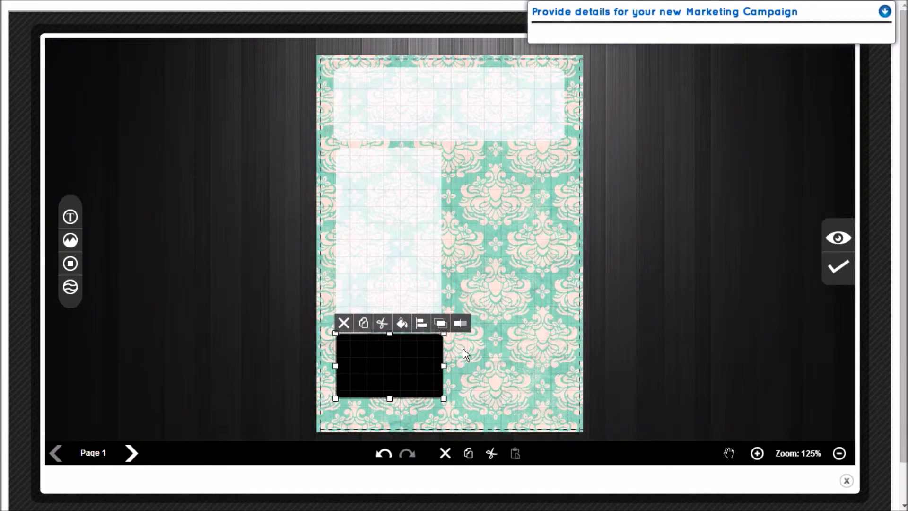
key(Down)
click(392, 236)
key(Down)
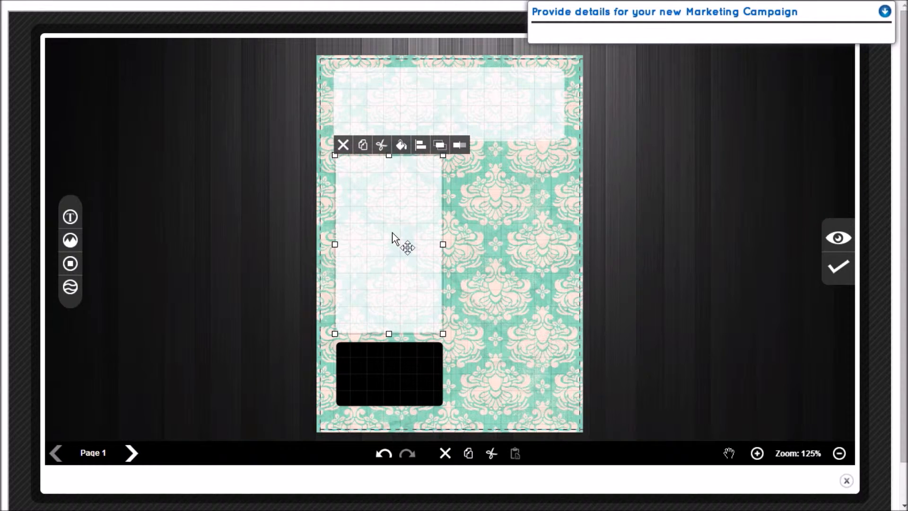
click(395, 93)
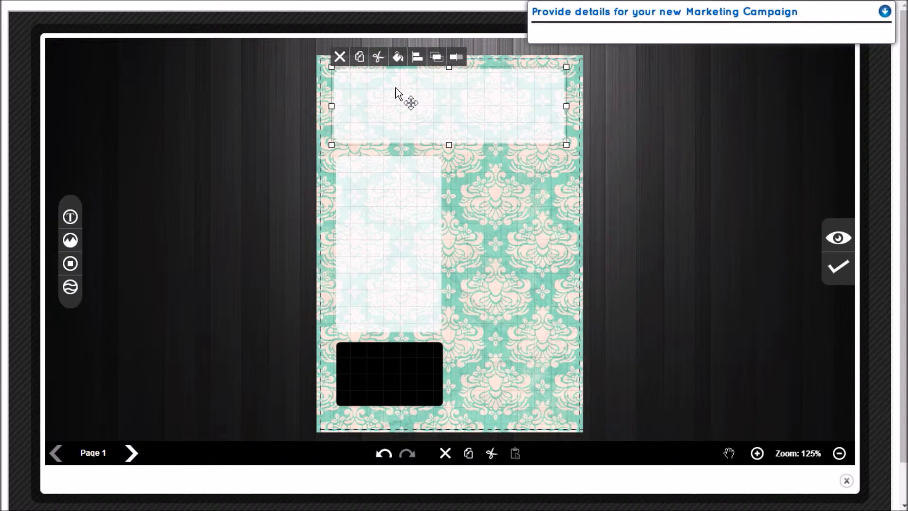
key(Down)
Fill the black rectangle with white from the Office palette and lower its opacity to 74
click(403, 378)
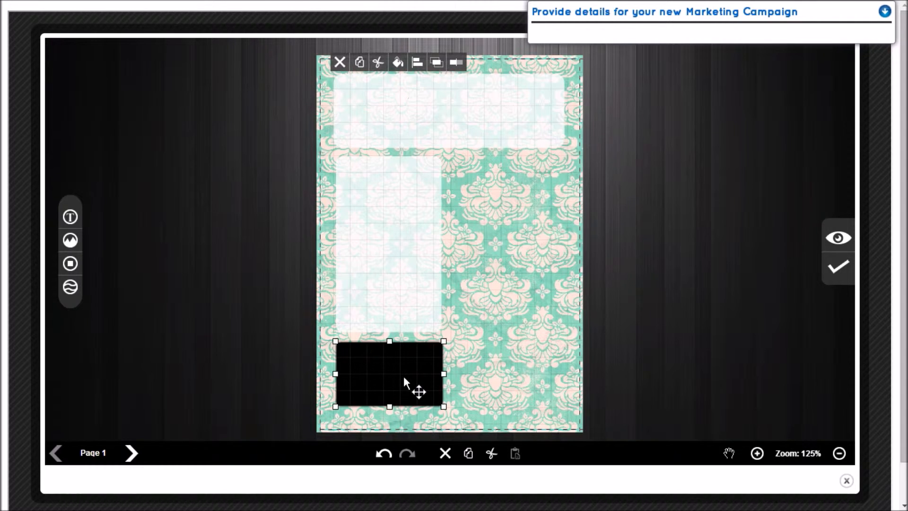
click(403, 330)
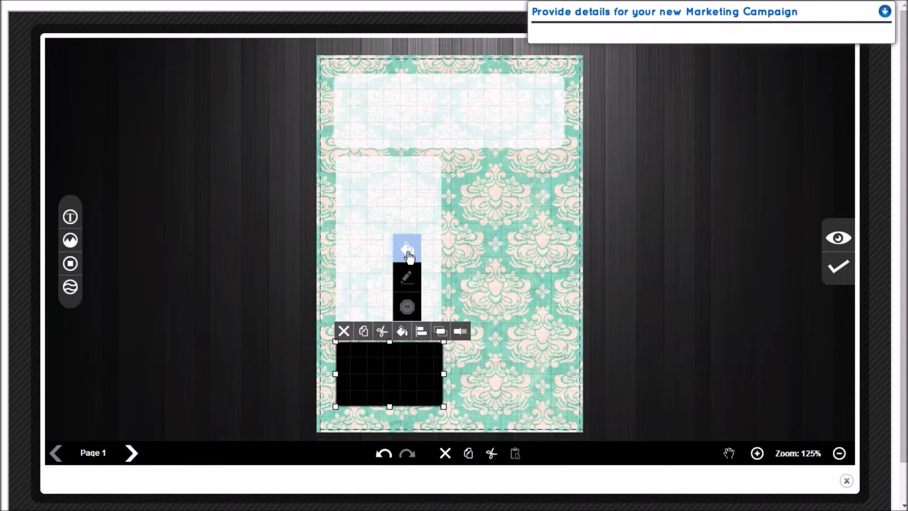
click(407, 248)
click(206, 287)
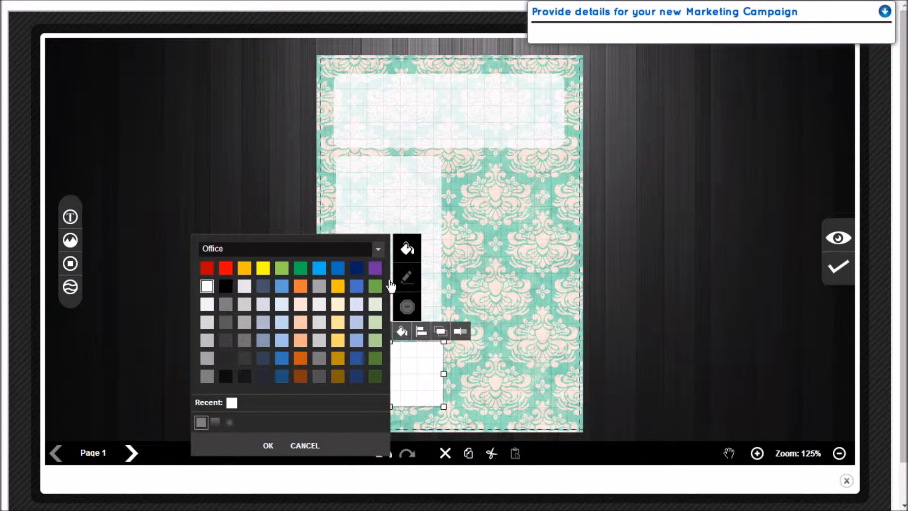
click(462, 334)
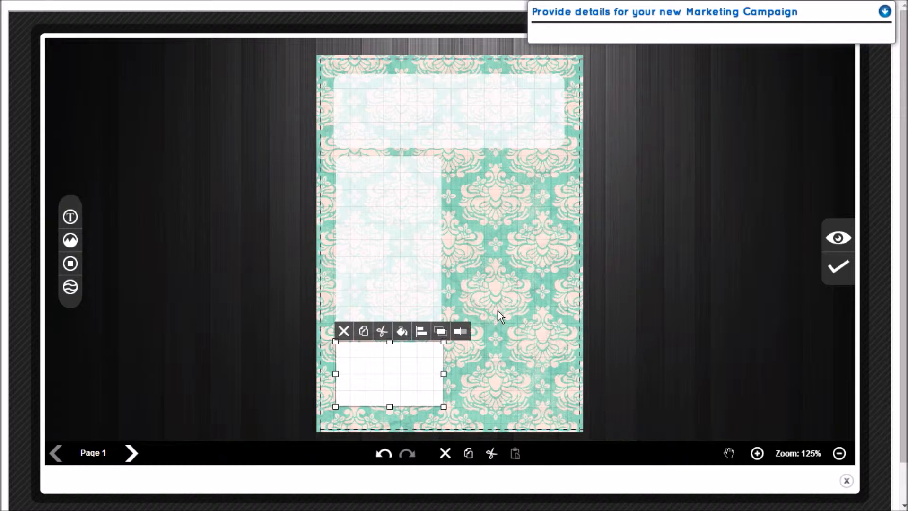
click(462, 335)
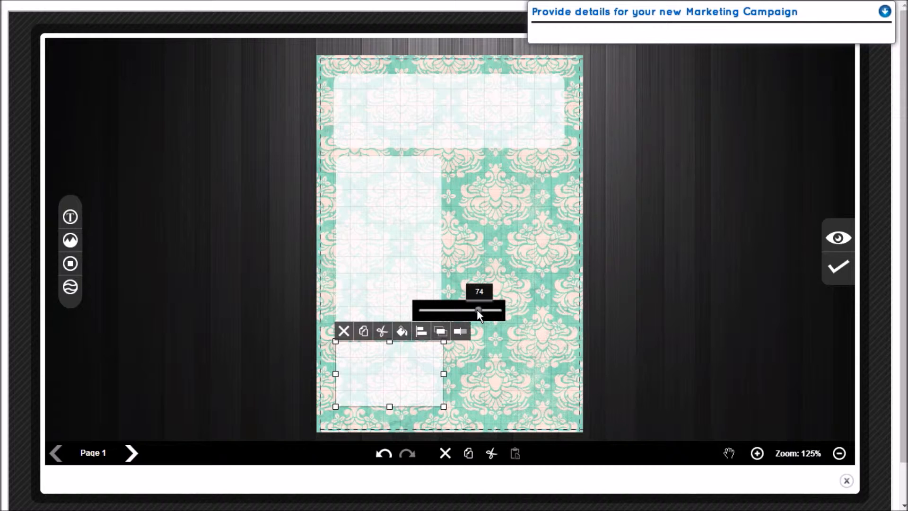
click(533, 382)
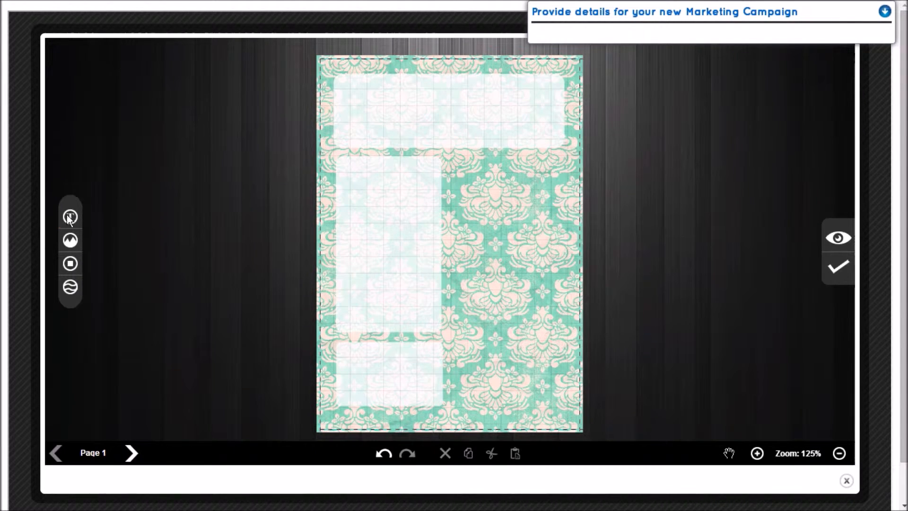
Copy "Skin & Hair Packages" from the Notepad document and paste it as a text object in the flyer's header panel
key(alt+Tab)
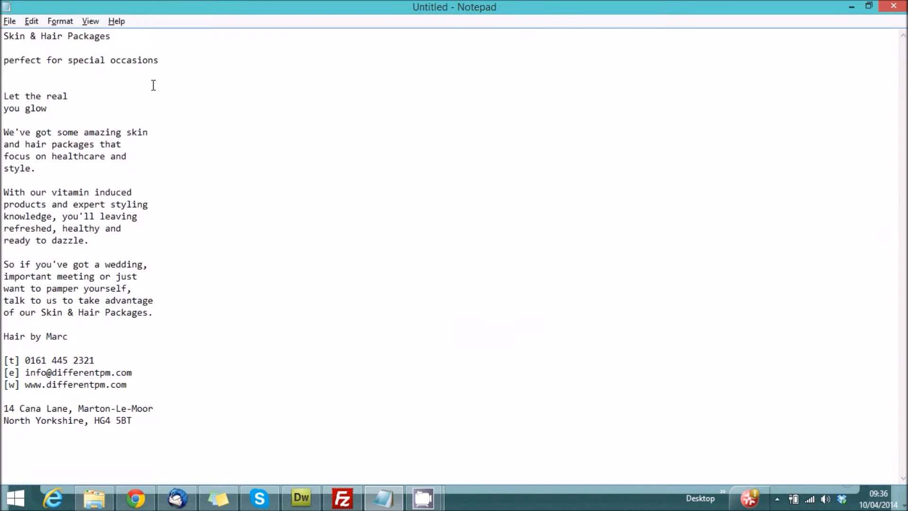
drag(120, 38, 1, 36)
key(ctrl+c)
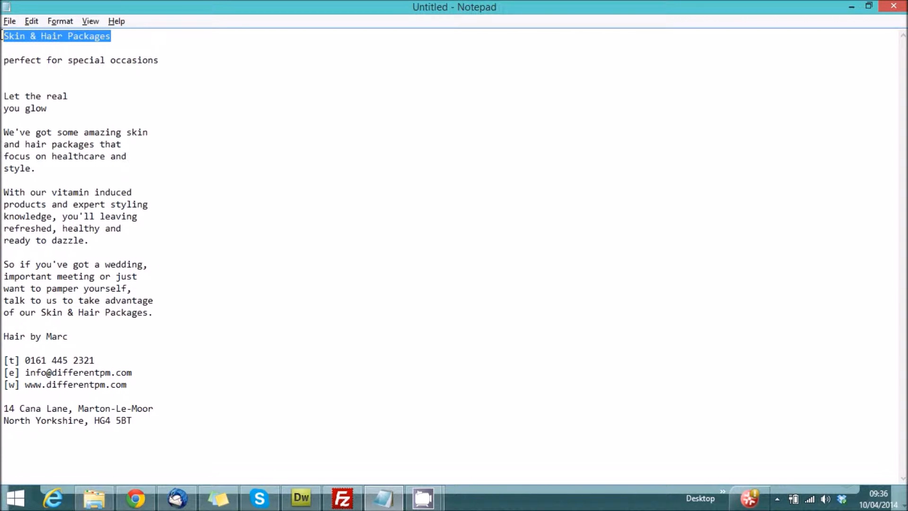
key(alt+Tab)
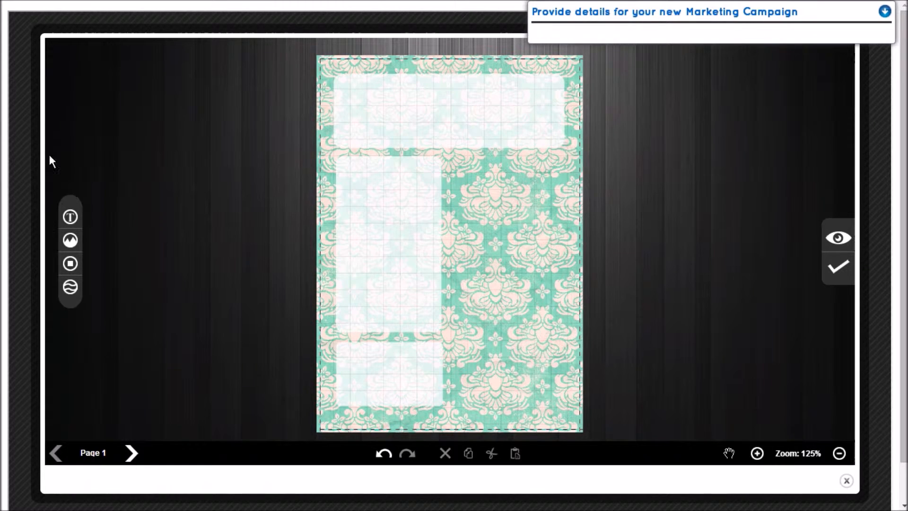
click(70, 218)
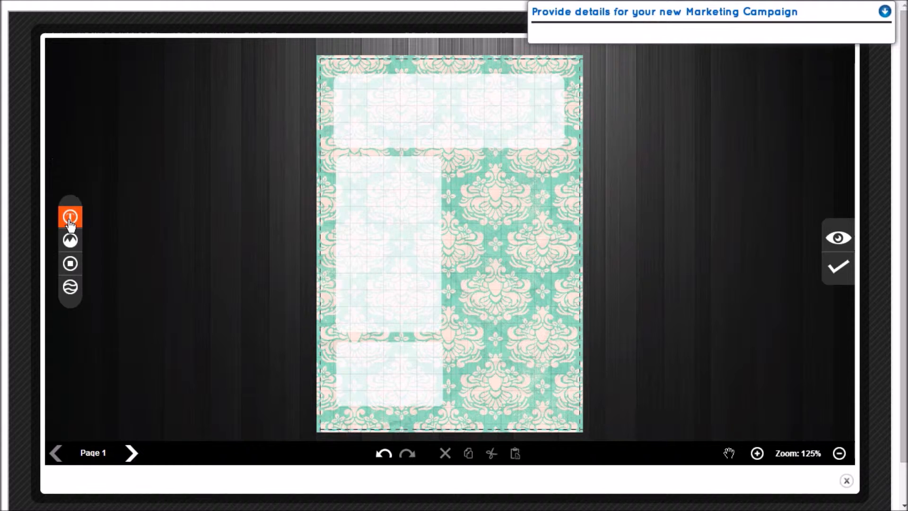
click(351, 88)
key(ctrl+v)
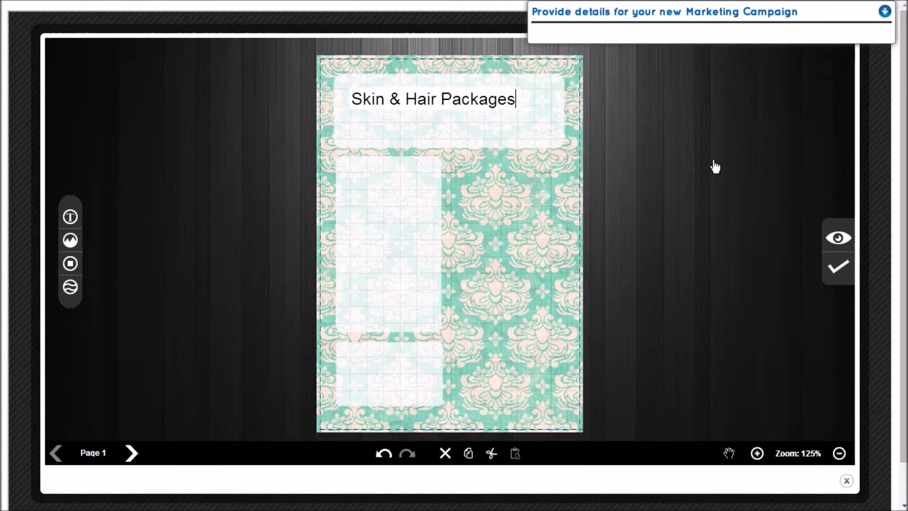
click(680, 197)
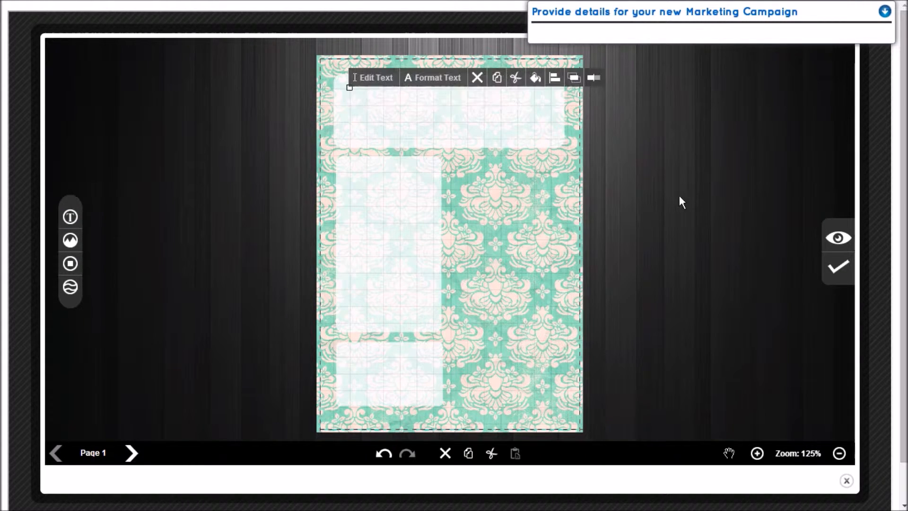
Set the header text's font to Arial in the text formatting options
click(428, 79)
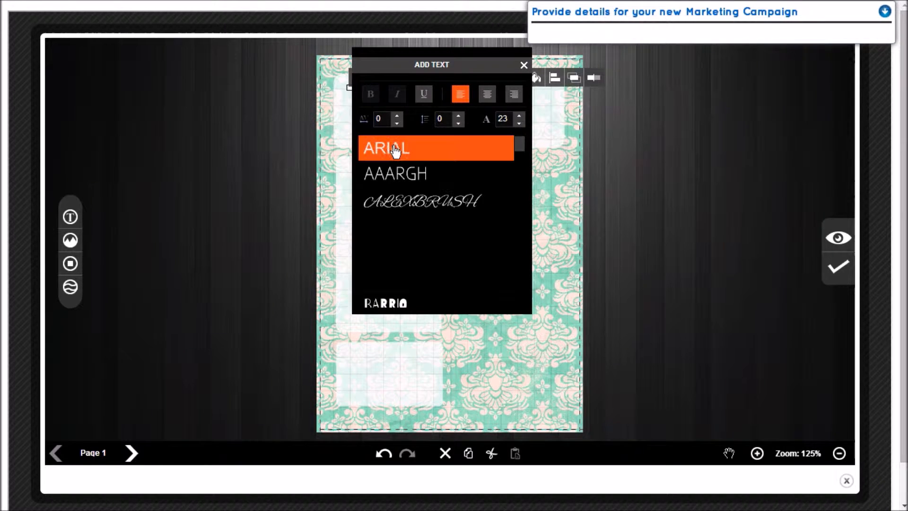
drag(446, 66, 217, 67)
click(195, 160)
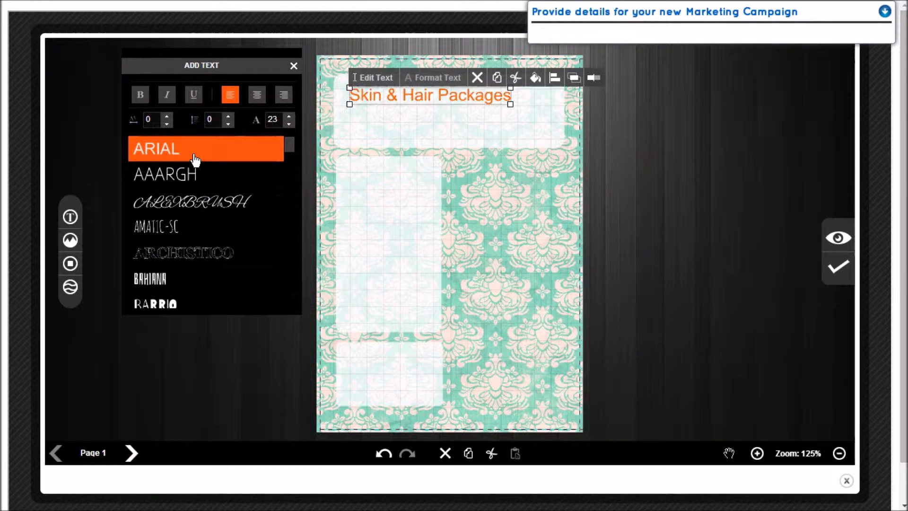
click(291, 64)
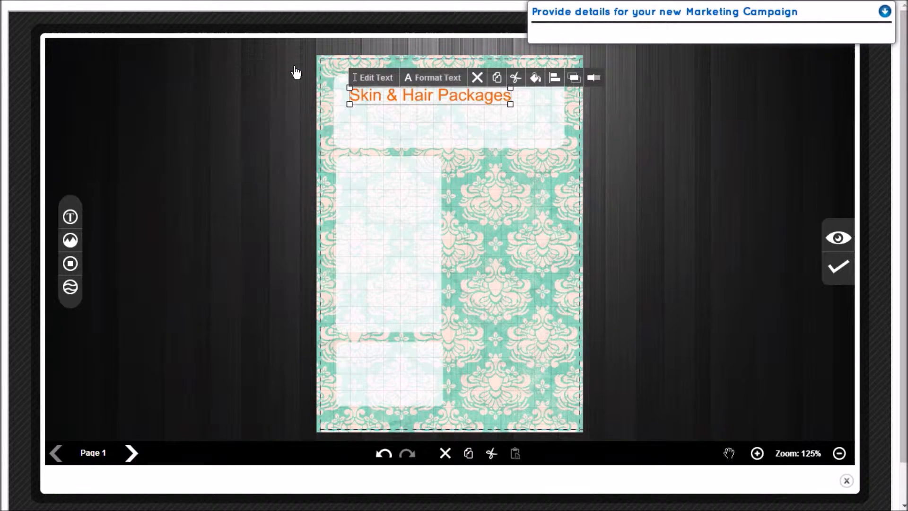
Copy "perfect for special occasions" from Notepad and paste it as a text object below the flyer's heading
key(alt+Tab)
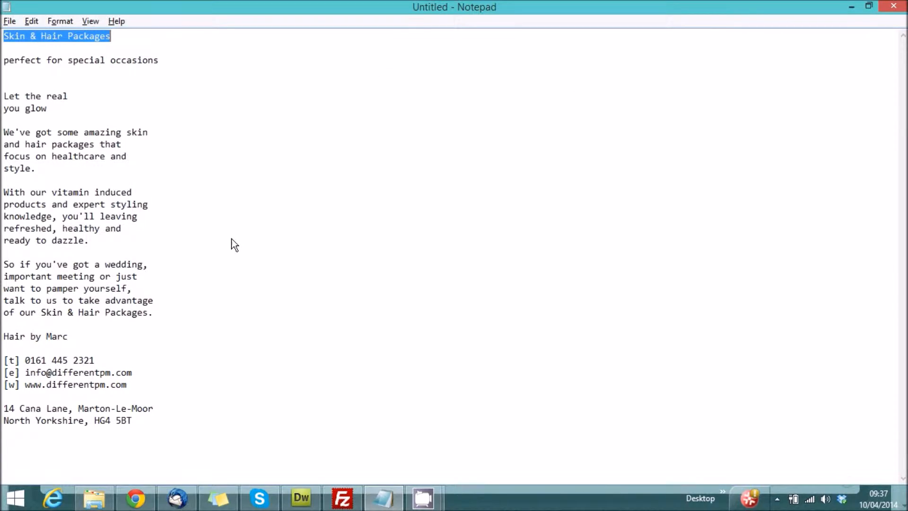
click(163, 62)
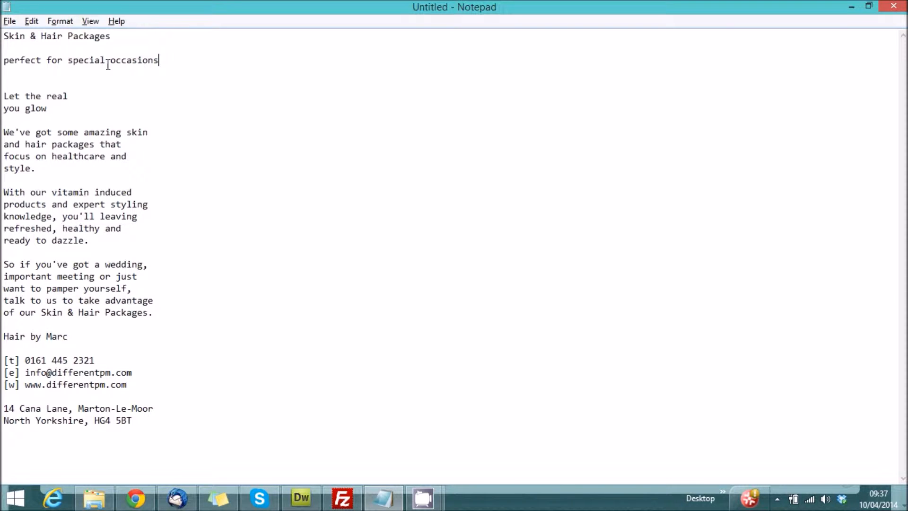
shift+click(5, 63)
key(ctrl+c)
key(alt+Tab)
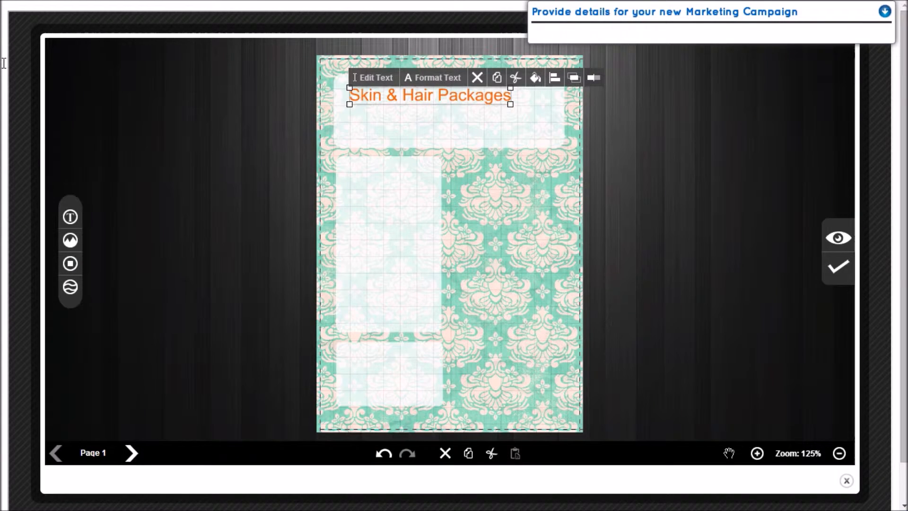
click(70, 216)
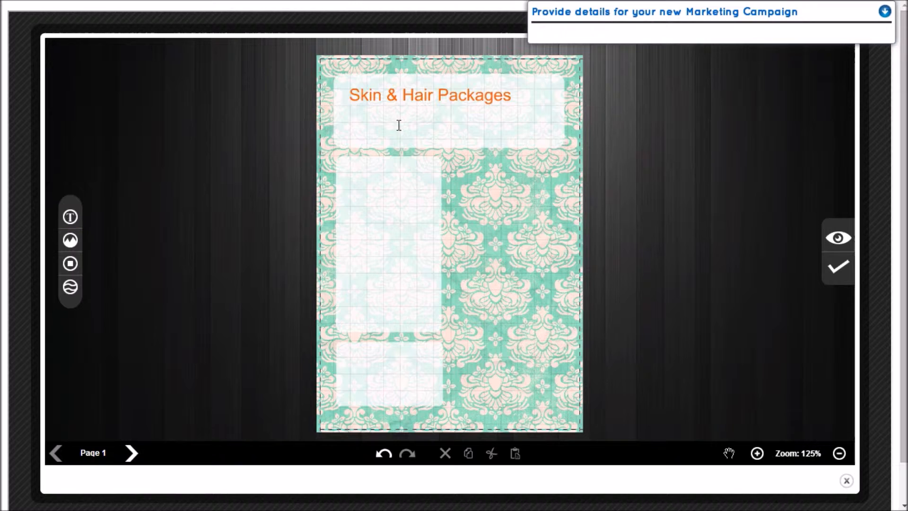
click(358, 129)
key(ctrl+v)
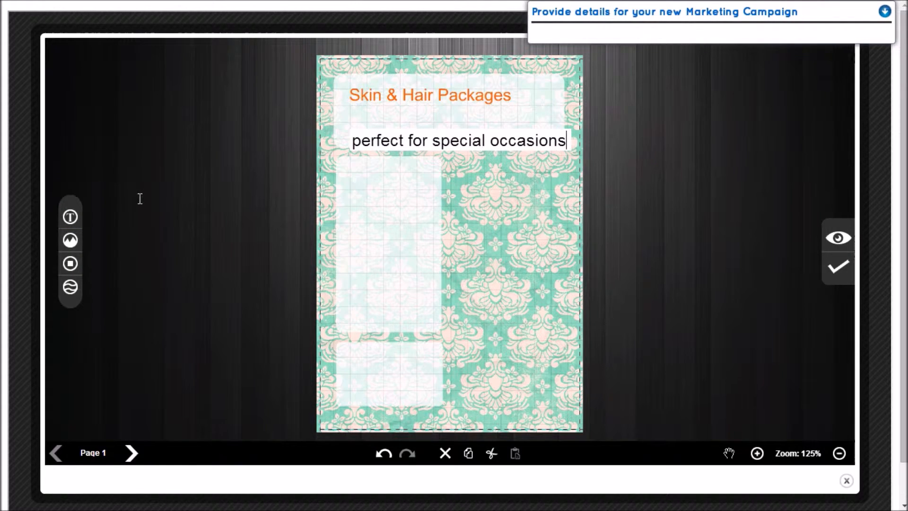
click(137, 289)
Copy the two-line text "Let the real you glow" from Notepad and paste it as text at the top of the tall panel
key(alt+Tab)
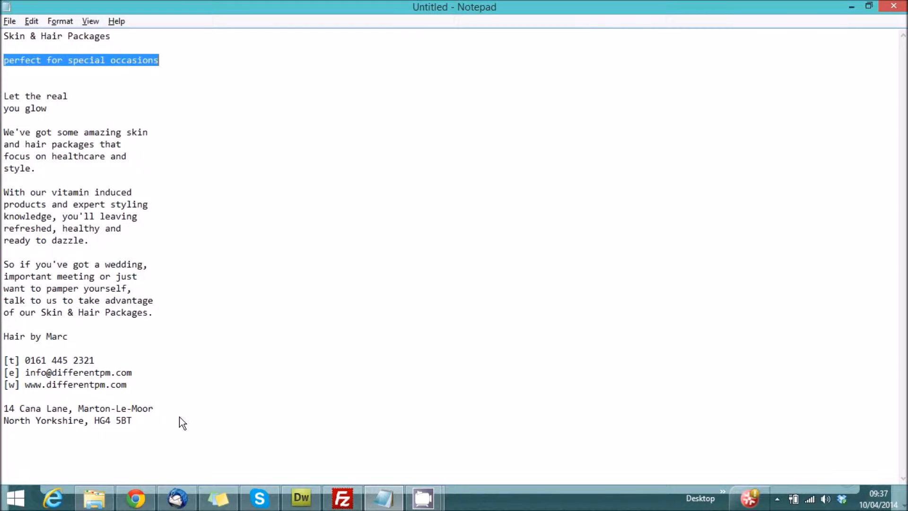
drag(50, 108, 6, 96)
key(ctrl+c)
key(alt+Tab)
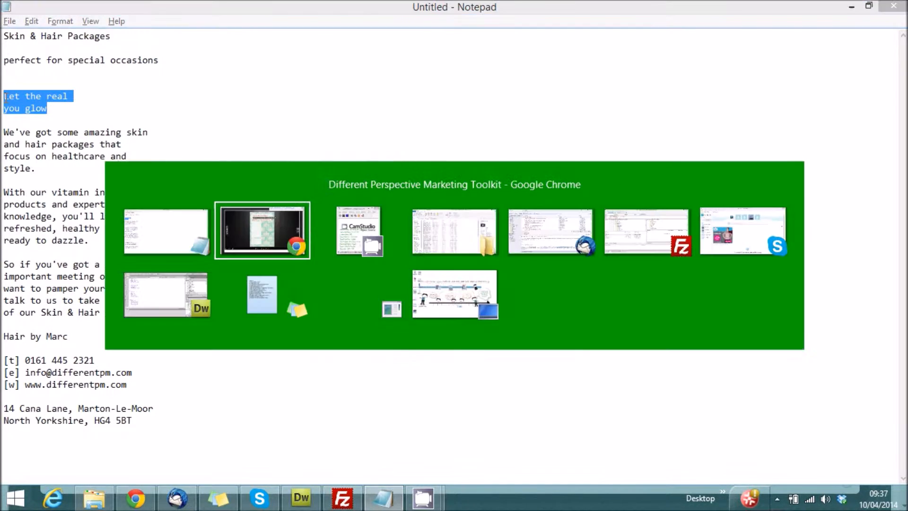
click(71, 219)
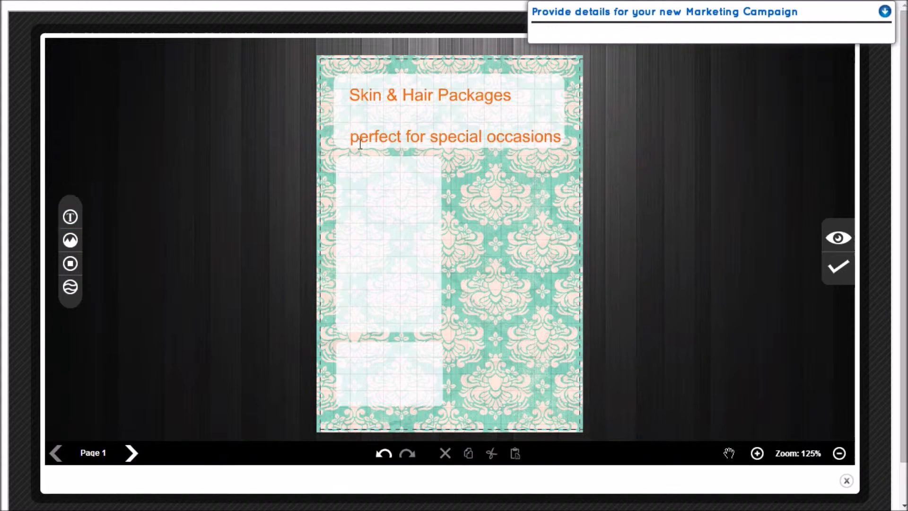
click(348, 163)
key(ctrl+v)
click(237, 199)
Copy the three body paragraphs, "We've got some amazing skin" through "Skin & Hair Packages.", from Notepad and paste them as text beside the tall panel
key(alt+Tab)
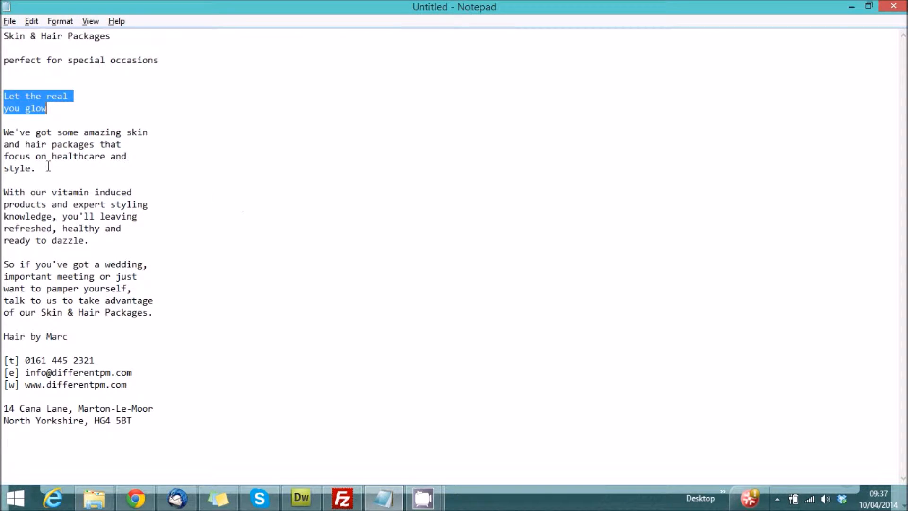
drag(153, 315, 1, 122)
key(ctrl+c)
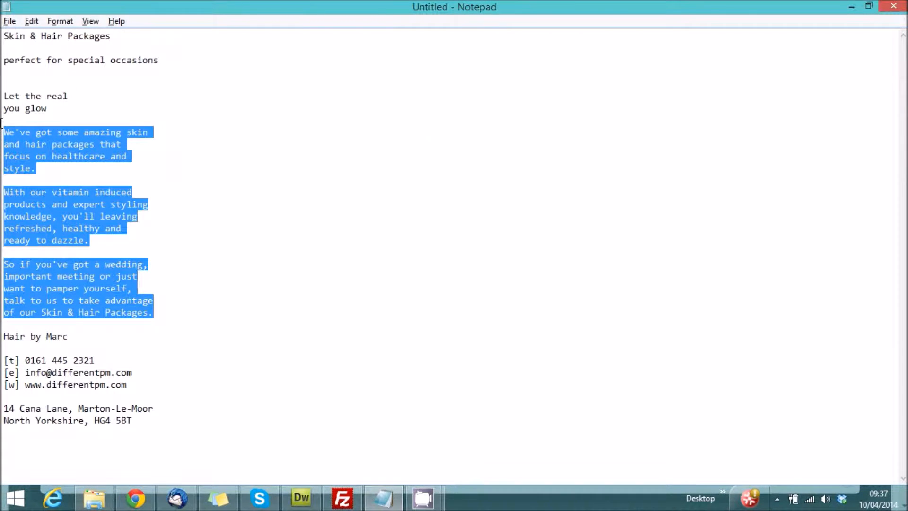
key(alt+Tab)
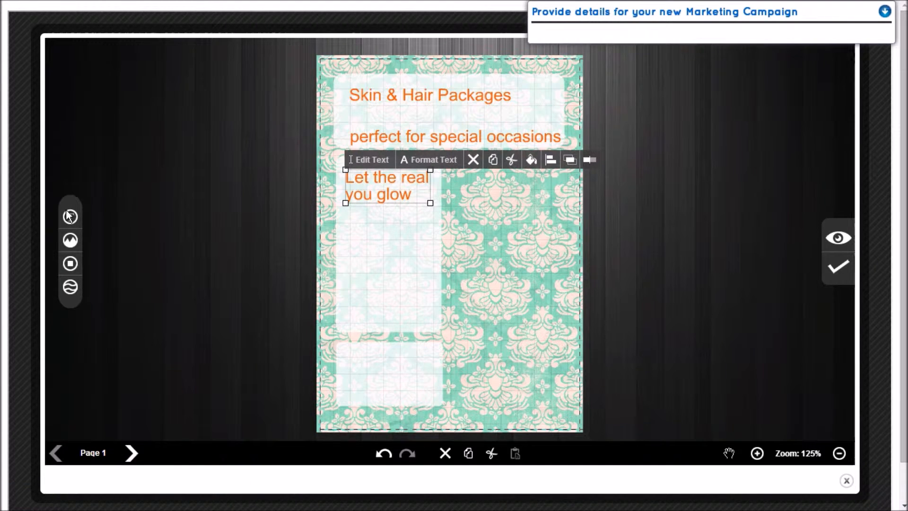
click(70, 216)
click(457, 176)
key(ctrl+v)
click(427, 263)
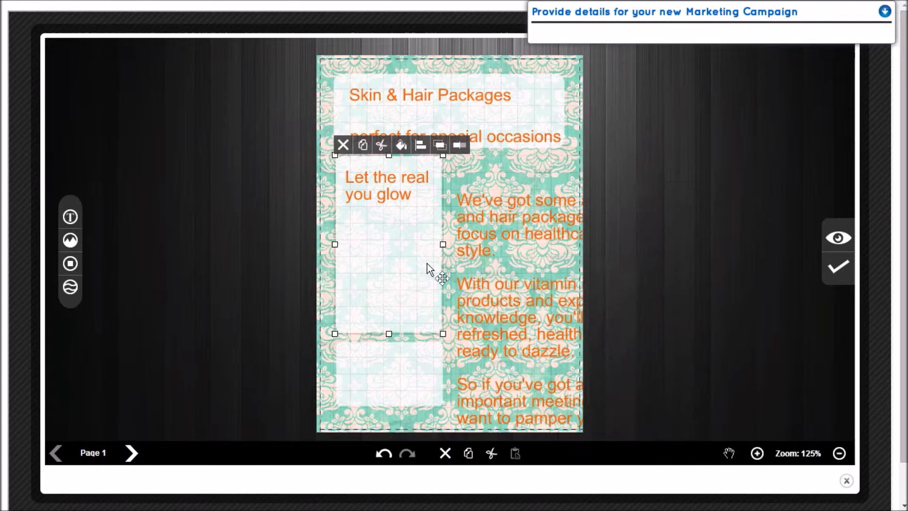
Shrink the three body paragraphs to about size 10 and place them on the tall panel below "Let the real you glow"
click(499, 259)
drag(511, 225, 426, 193)
drag(375, 146, 483, 286)
drag(521, 312, 371, 217)
click(498, 307)
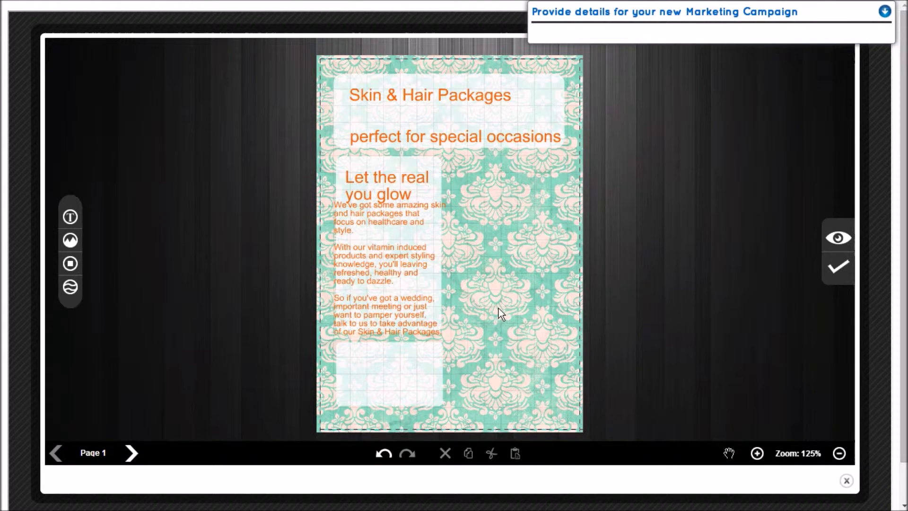
Copy the salon name line from Notepad and paste it as text at the top of the small lower panel
key(alt+Tab)
click(78, 338)
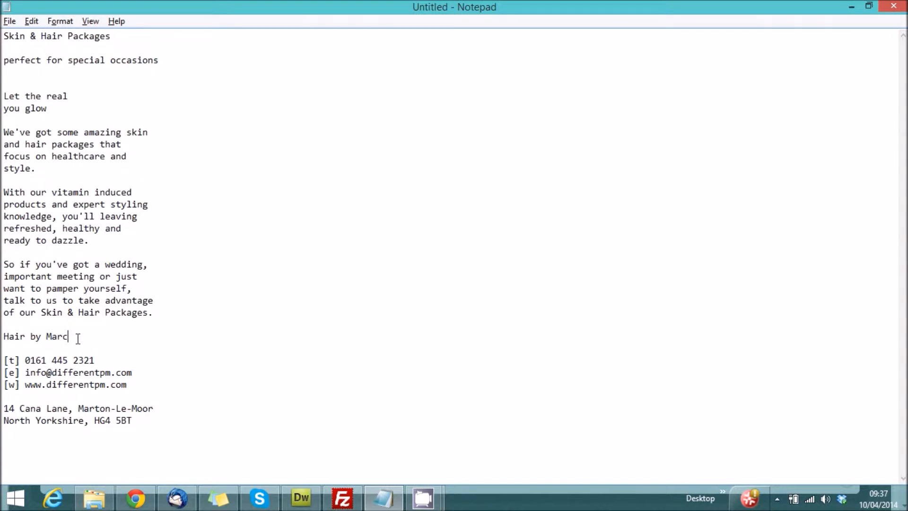
drag(78, 337, 5, 330)
key(alt+Tab)
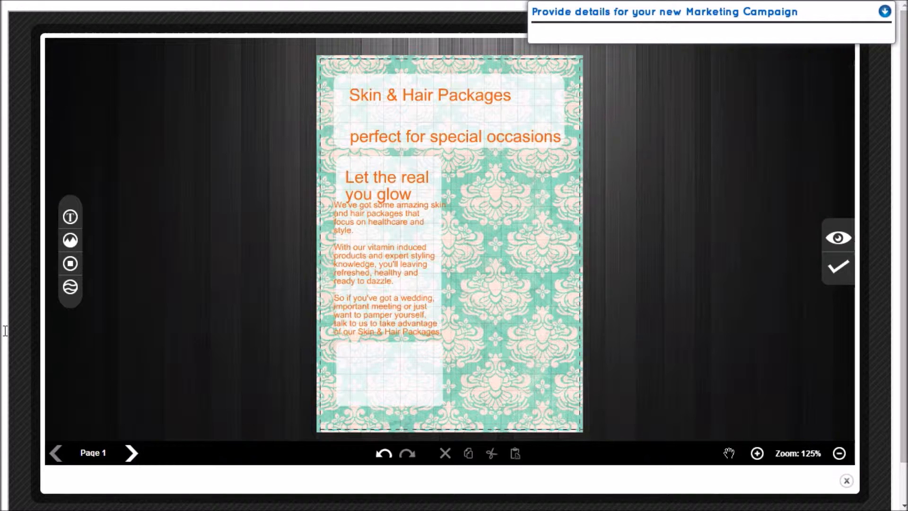
click(65, 216)
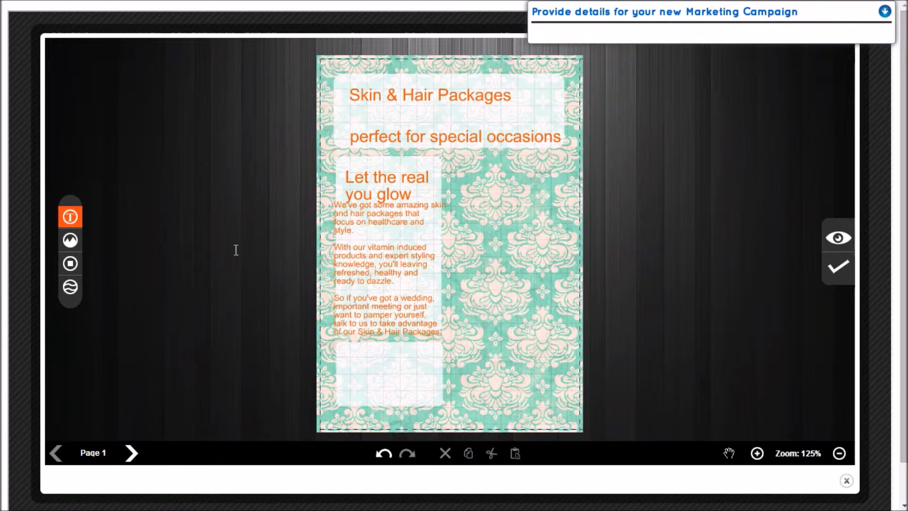
click(359, 351)
text(Hair by Marc)
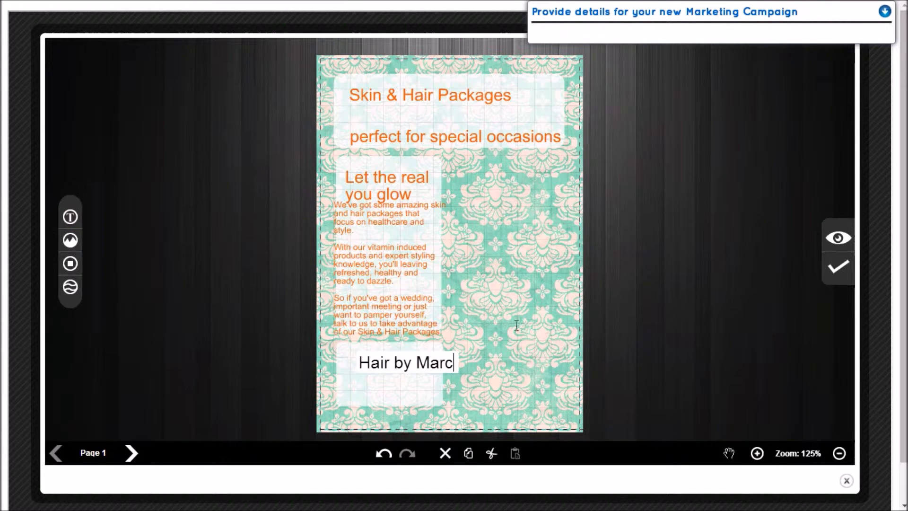
click(543, 324)
Copy the telephone, e-mail and website lines from Notepad and paste them as text below the salon name
key(alt+Tab)
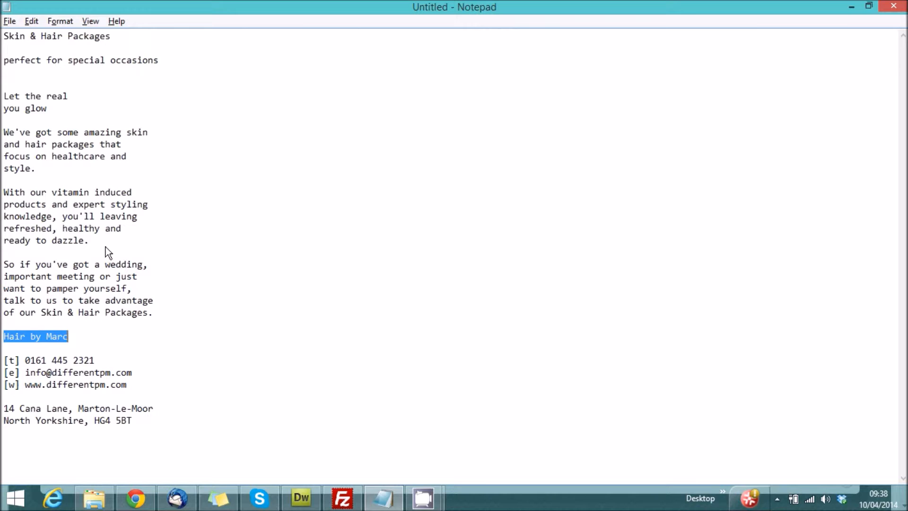
drag(137, 389, 2, 359)
key(ctrl+c)
key(alt+Tab)
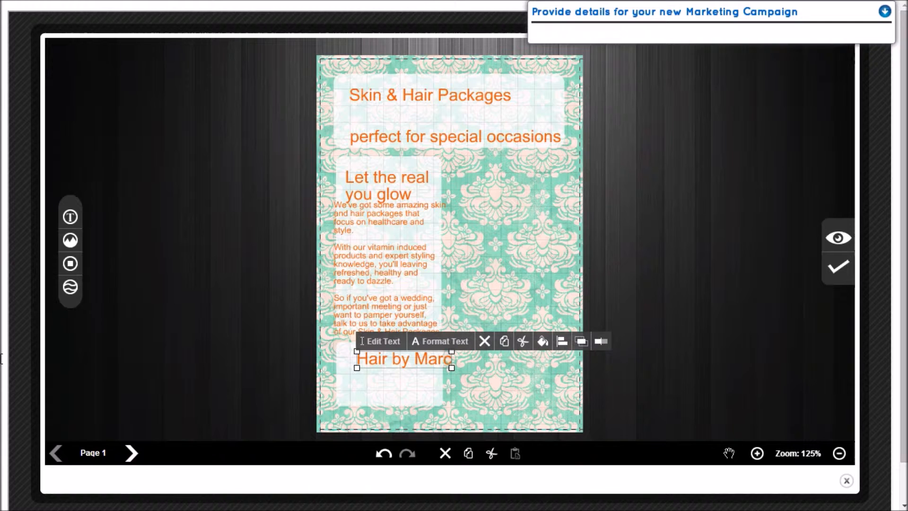
click(72, 222)
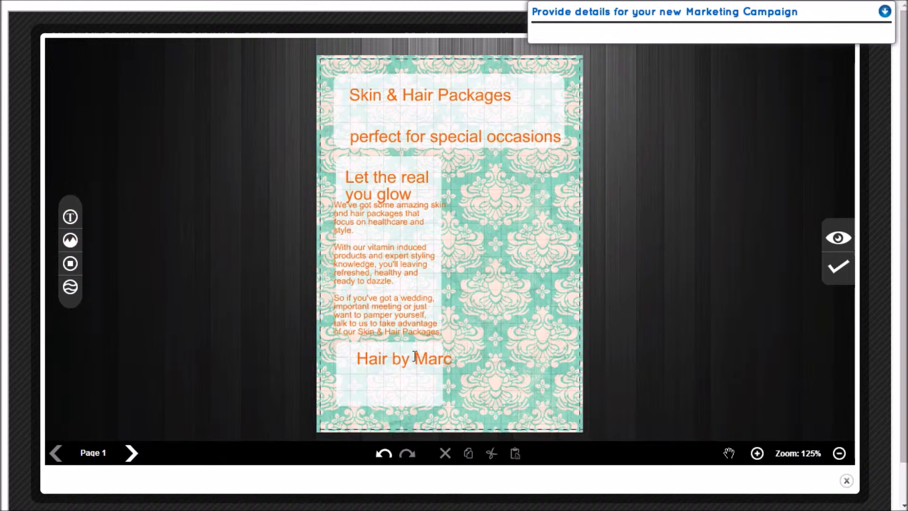
click(349, 368)
key(ctrl+v)
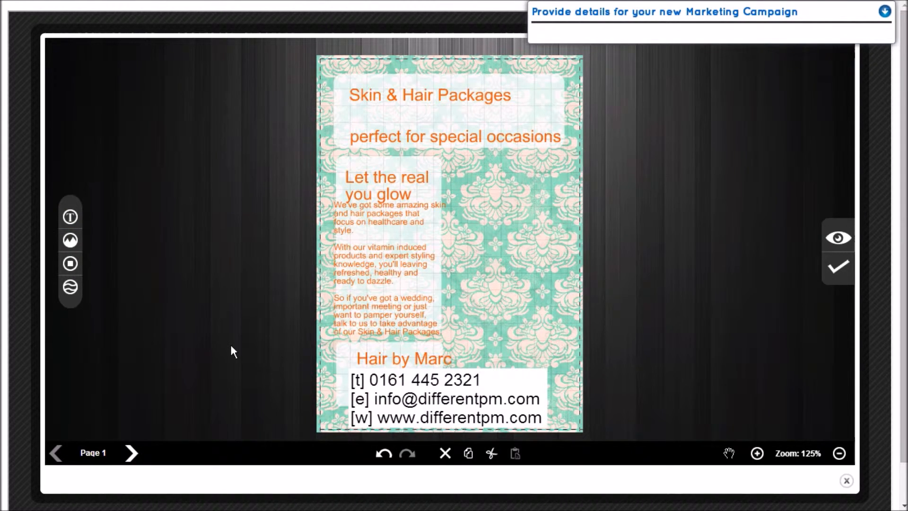
Copy the two-line postal address from Notepad, paste it as text beside the tall panel, and shrink it
key(alt+Tab)
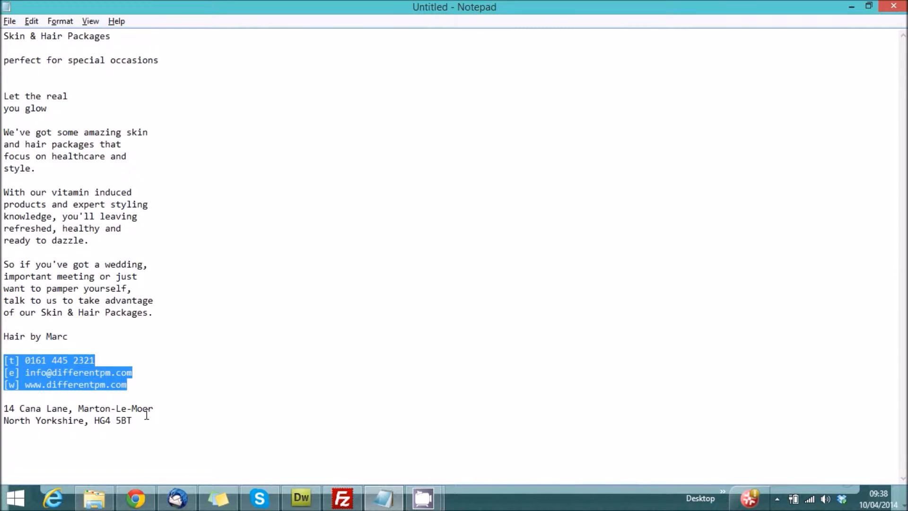
drag(135, 421, 1, 405)
key(ctrl+c)
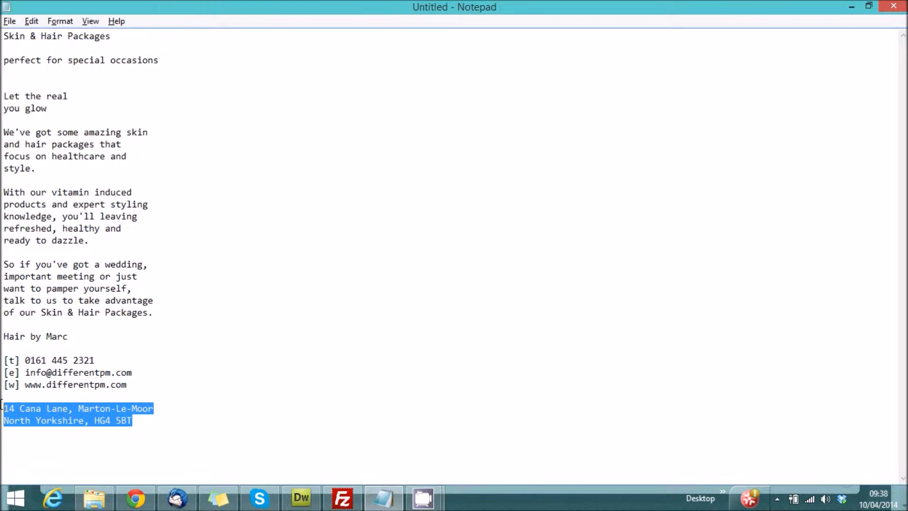
key(alt+Tab)
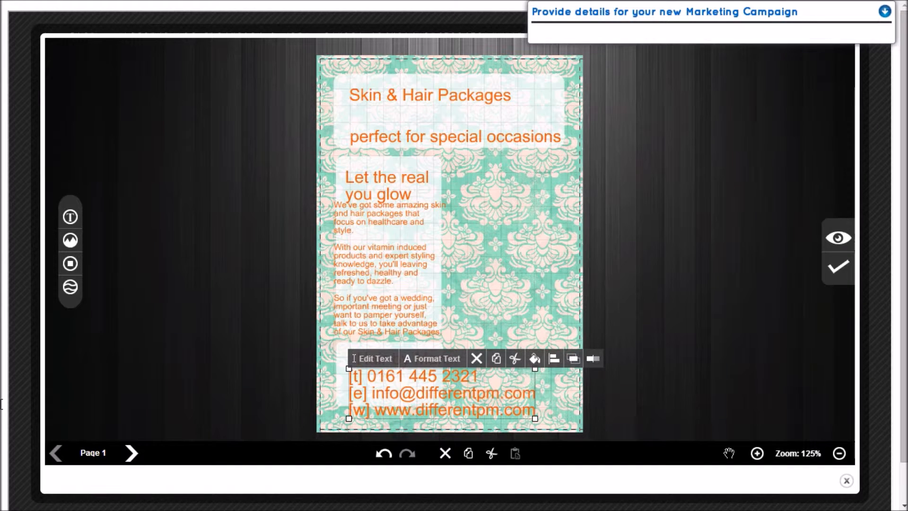
click(71, 218)
click(482, 271)
key(ctrl+v)
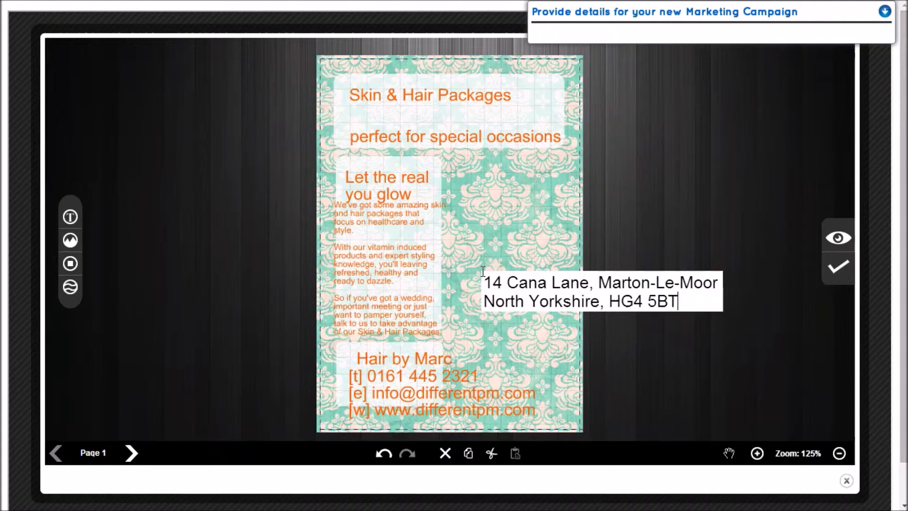
click(499, 325)
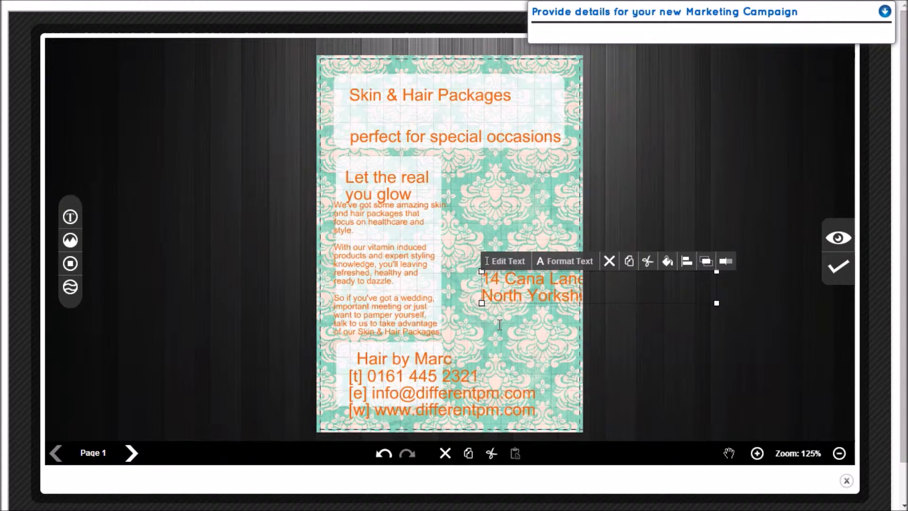
drag(482, 272, 458, 282)
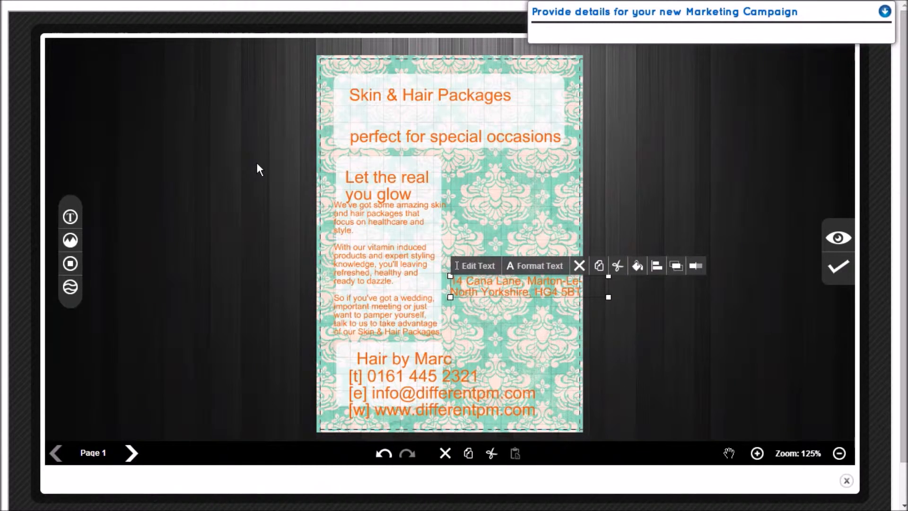
Set the "Skin & Hair Packages" heading's font to Robo Slab and enlarge it to size 24
click(387, 95)
click(424, 77)
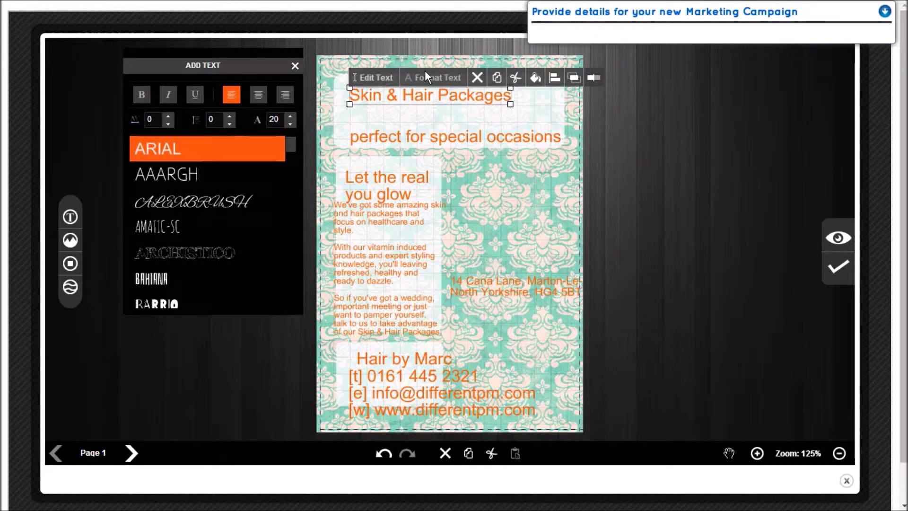
drag(288, 146, 293, 276)
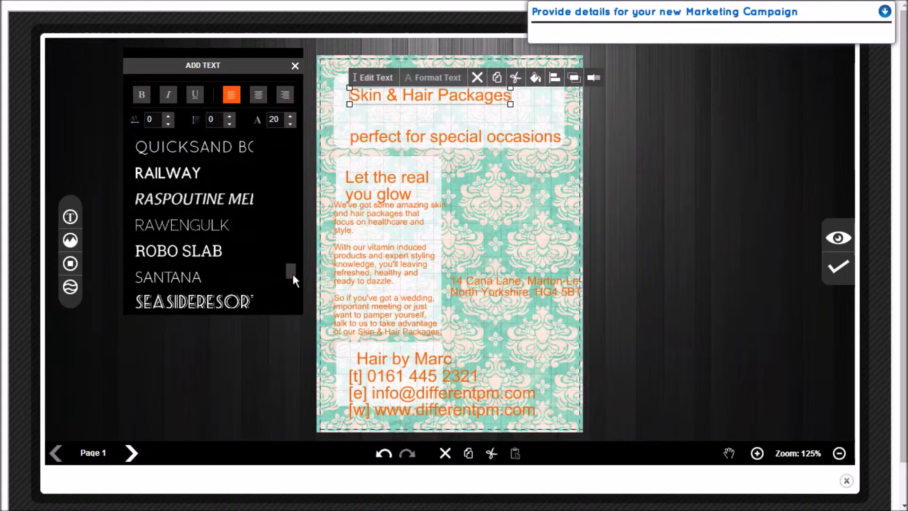
click(213, 251)
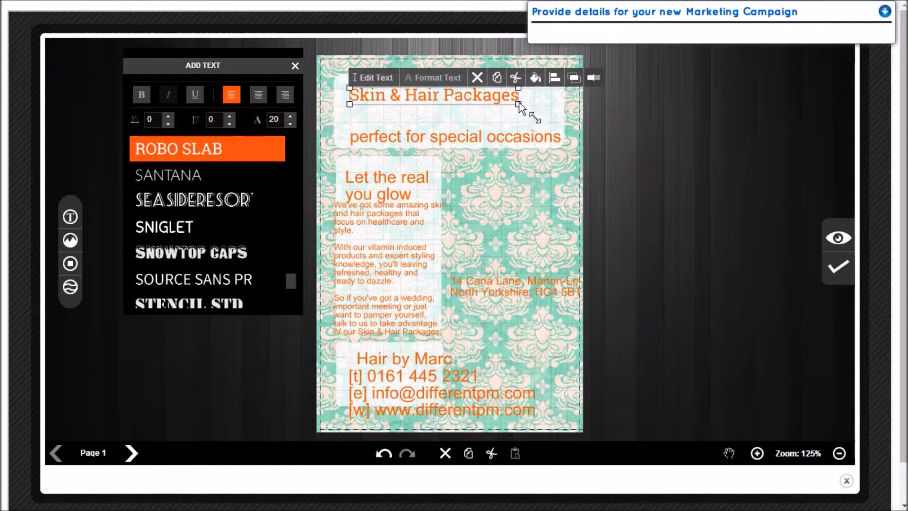
drag(525, 107, 553, 110)
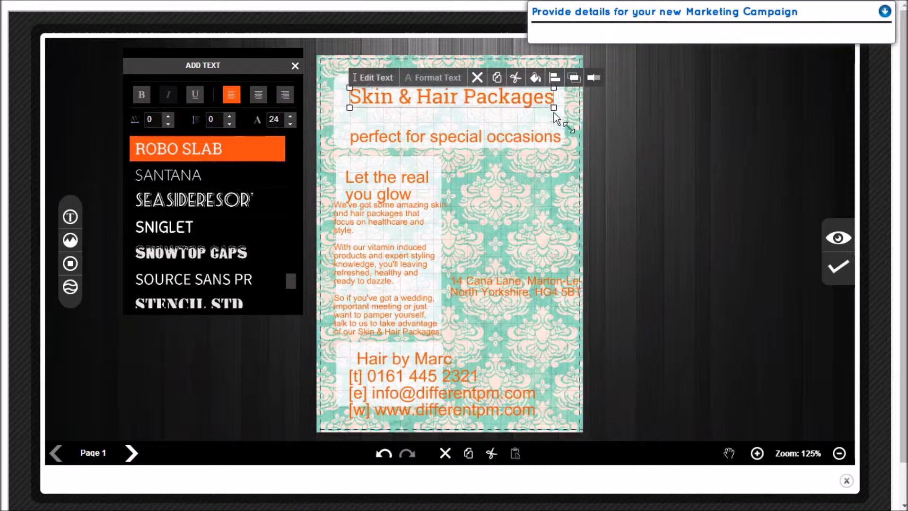
Set the "perfect for special occasions" text's font to Robo Slab and reduce it to size 16
click(408, 138)
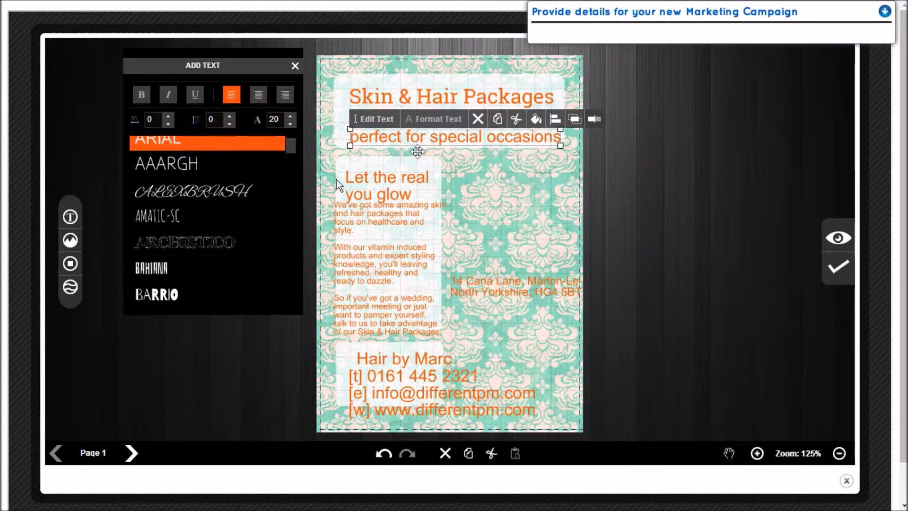
drag(287, 146, 285, 269)
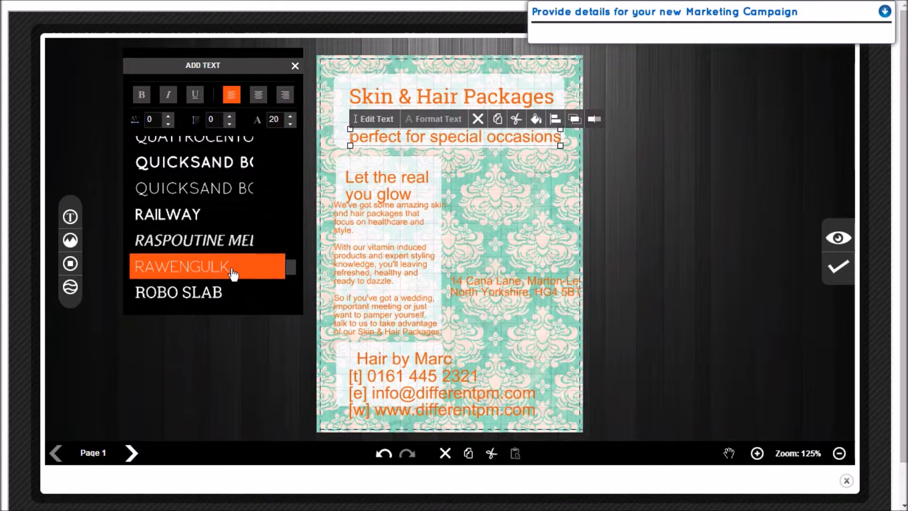
click(217, 295)
scroll(217, 295, down, 1)
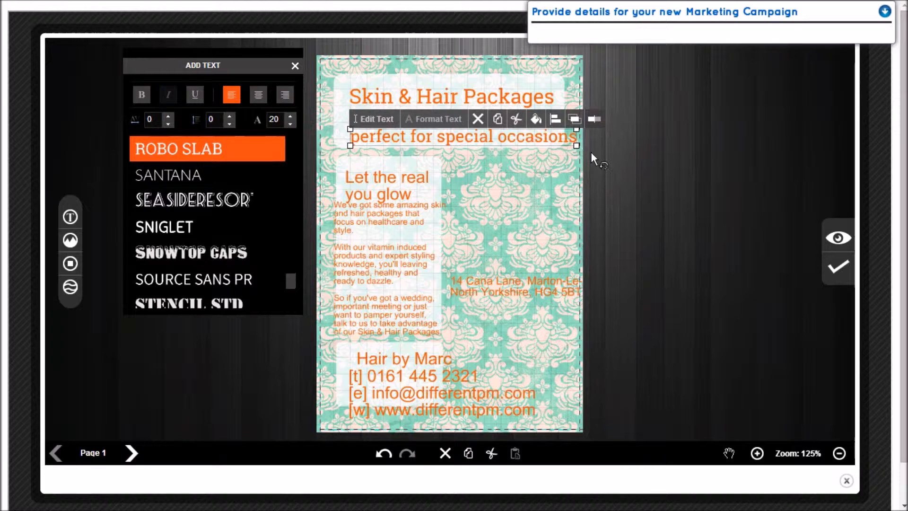
drag(577, 145, 529, 130)
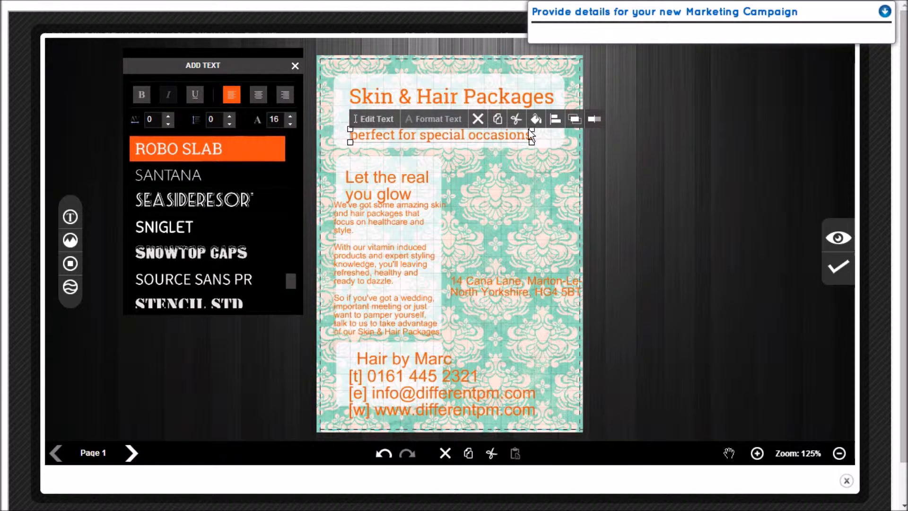
Center the "perfect for special occasions" line and the "Skin & Hair Packages" heading horizontally on the page
click(555, 119)
click(592, 68)
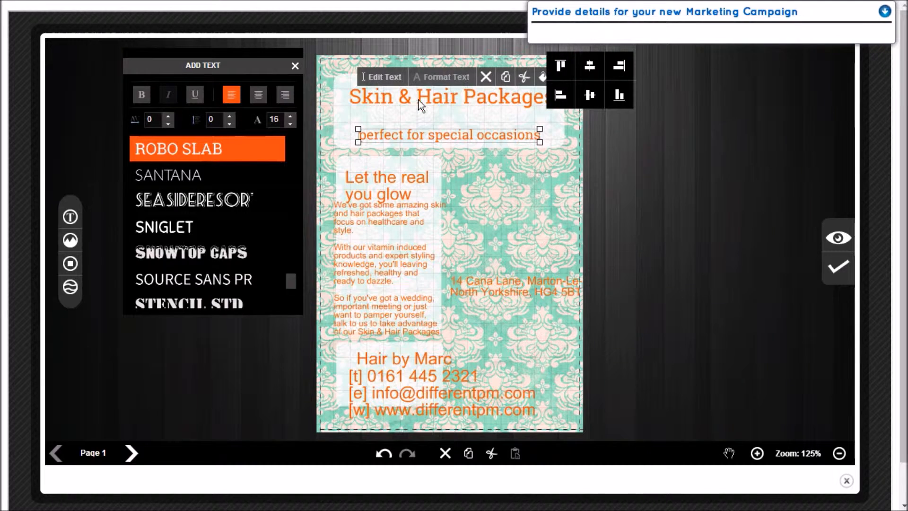
click(425, 97)
click(590, 65)
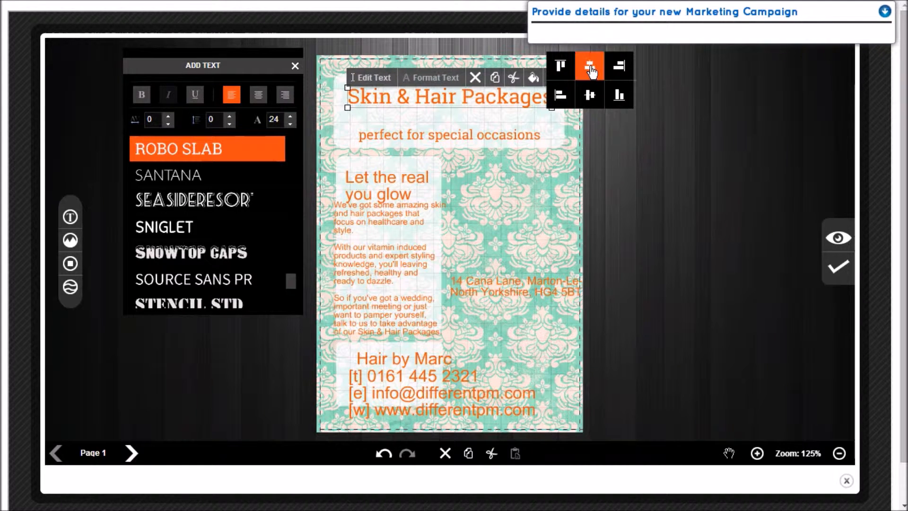
Set the "Let the real you glow" text's font to Robo Slab and move it slightly up in the tall panel
click(393, 177)
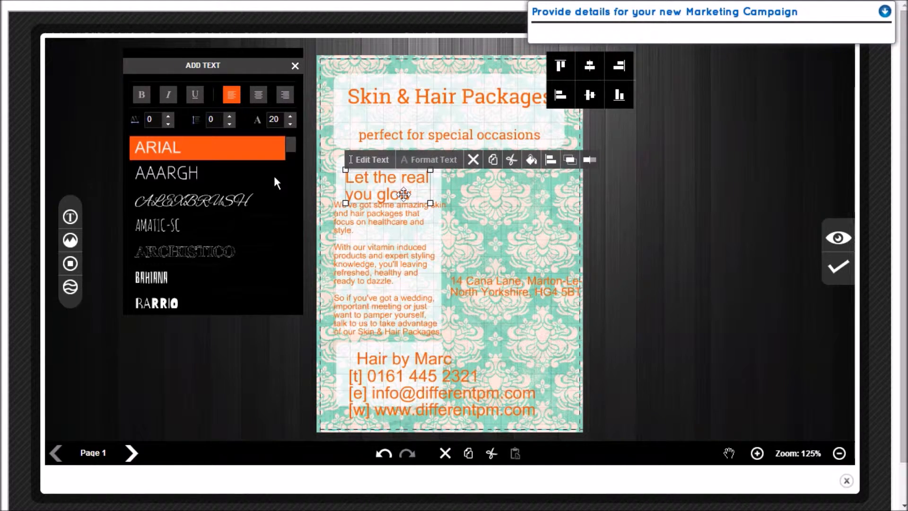
scroll(285, 191, down, 1)
scroll(285, 192, down, 15)
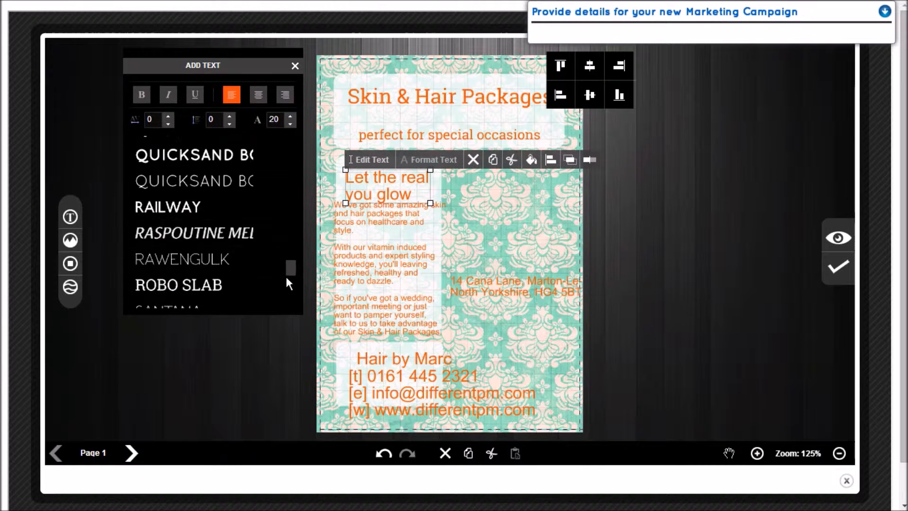
scroll(275, 269, up, 2)
click(233, 238)
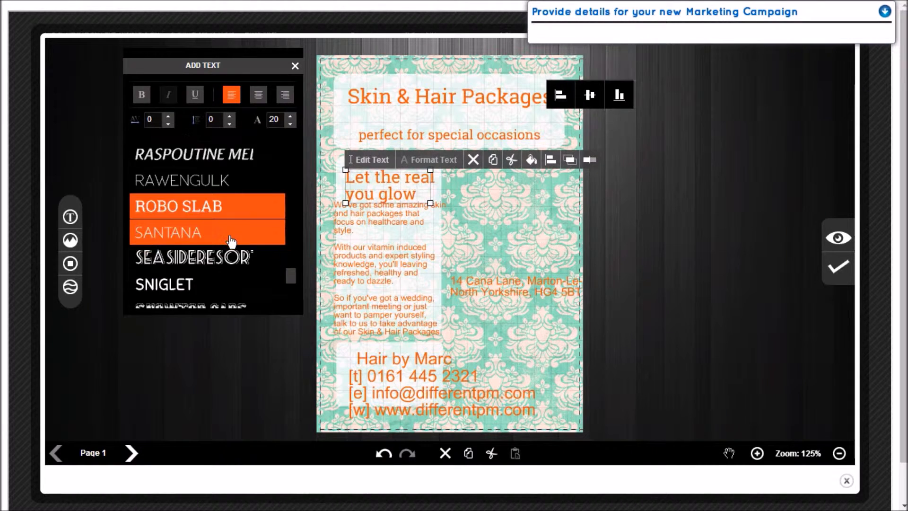
drag(386, 181, 382, 173)
Set the body paragraphs' font to Robo Slab, reduce them to size 8, and reposition them inside the tall panel
click(389, 214)
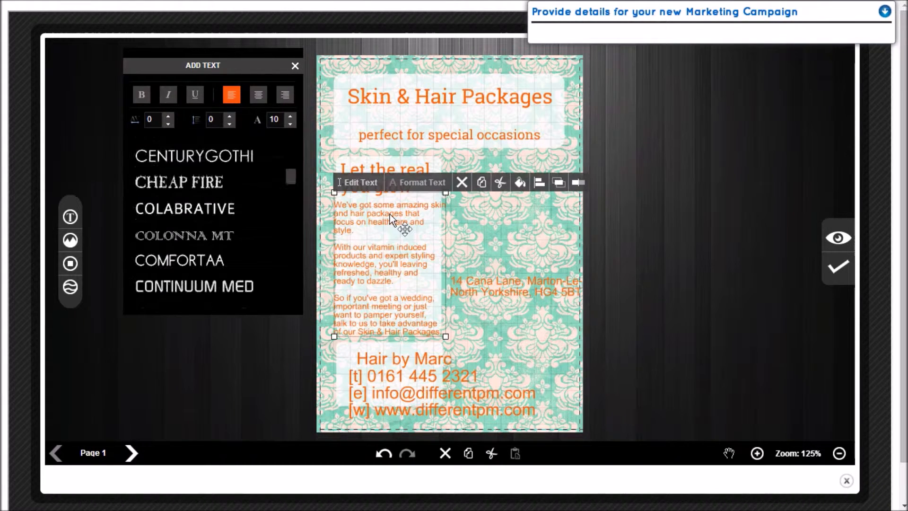
drag(291, 145, 291, 271)
click(241, 263)
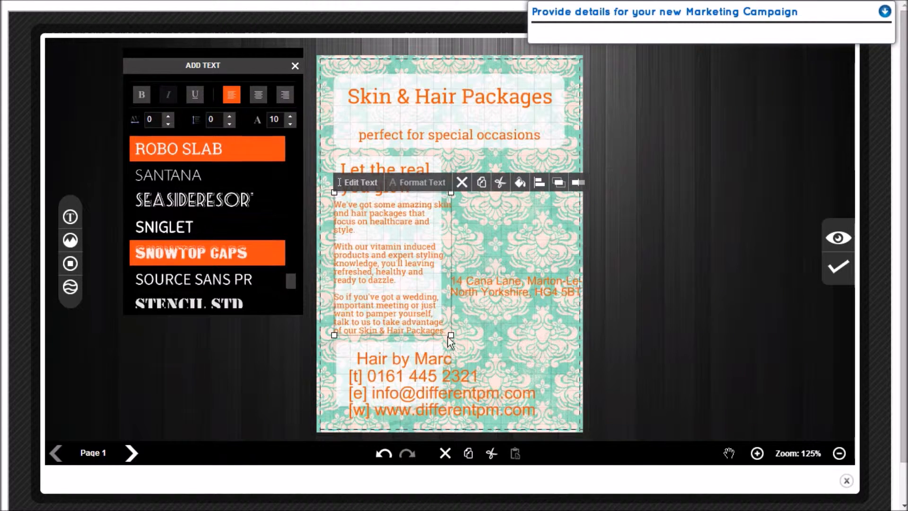
drag(451, 336, 433, 322)
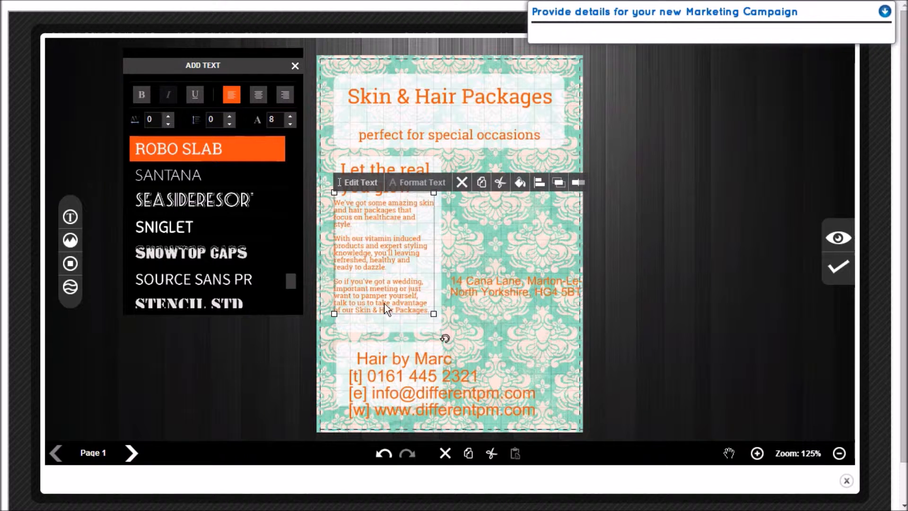
drag(384, 299, 389, 303)
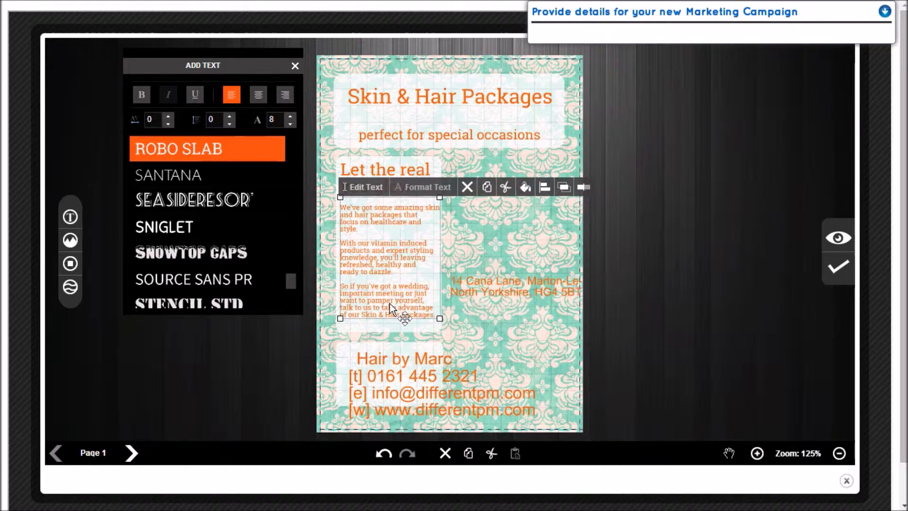
Set the body paragraphs' line spacing to 2 and move them and the "Let the real you glow" text up in the tall panel
click(230, 115)
click(230, 115)
drag(356, 225, 355, 211)
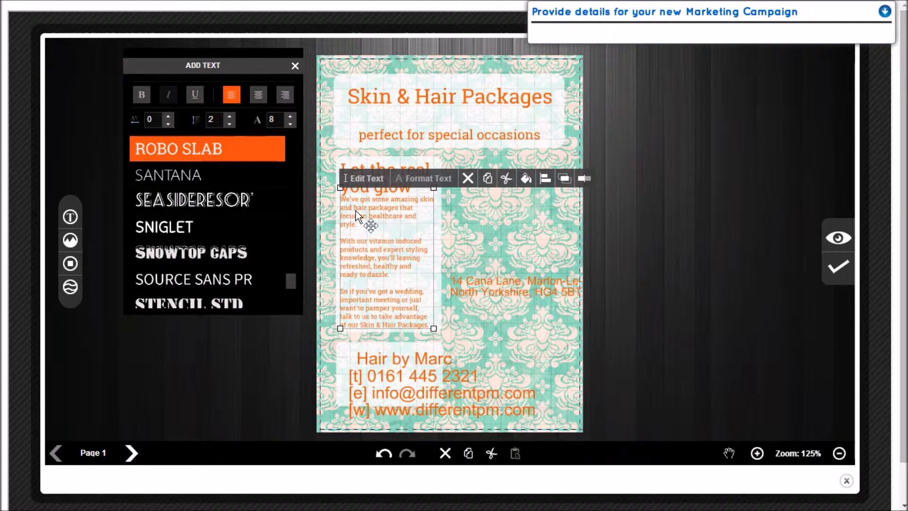
click(362, 168)
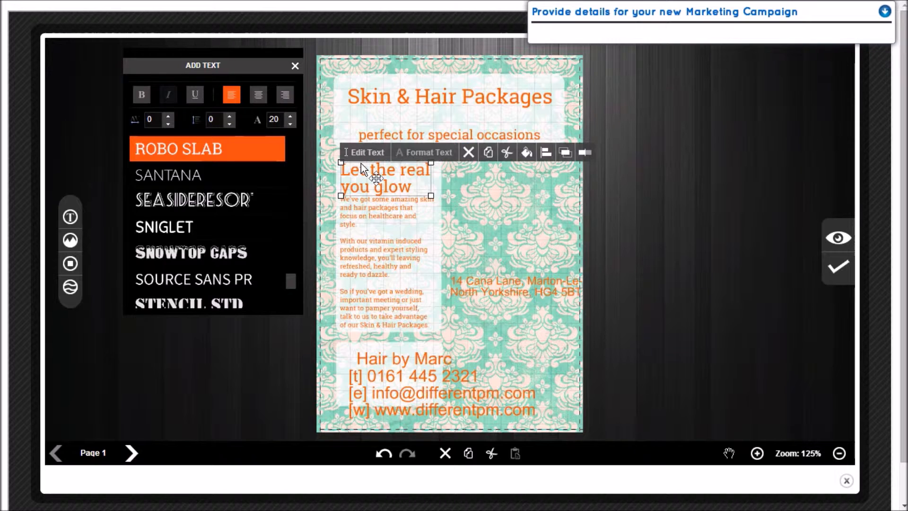
drag(375, 169, 374, 166)
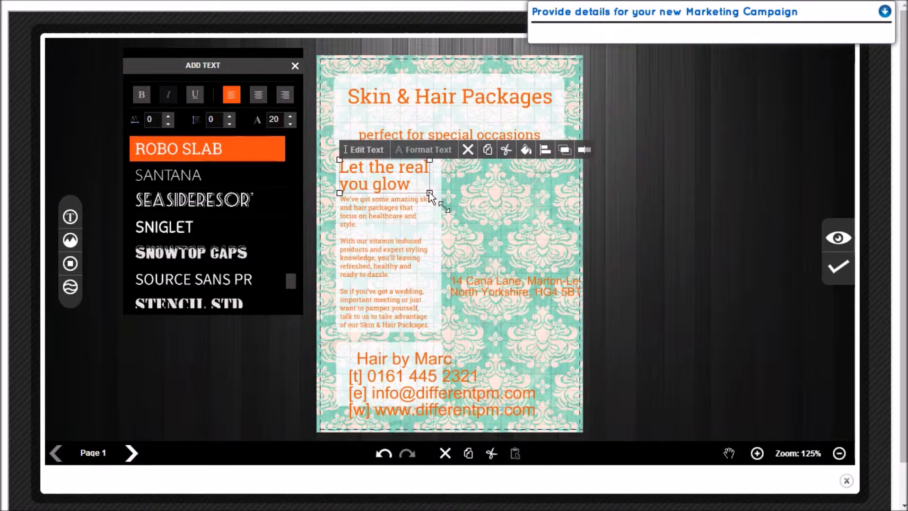
Reduce the "Let the real you glow" text to size 18 and set the "Hair by Marc" text's font to Robo Slab
drag(429, 192, 423, 191)
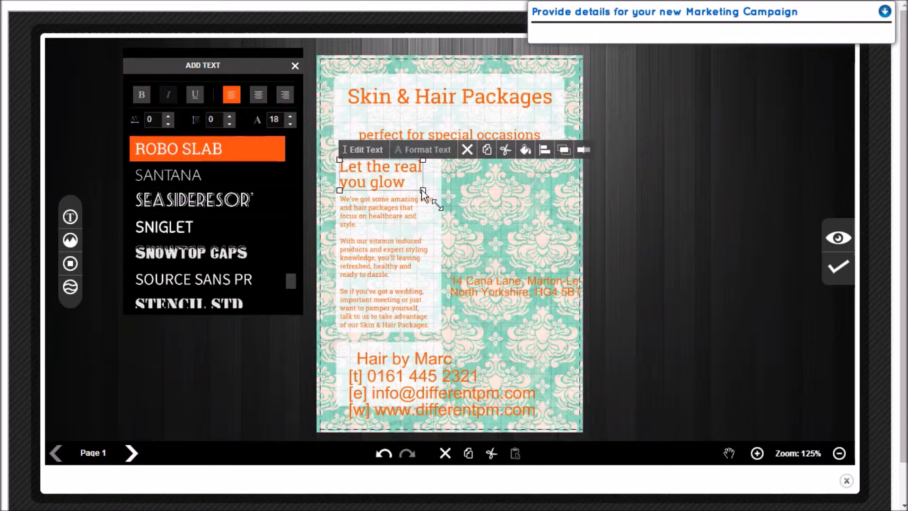
click(489, 205)
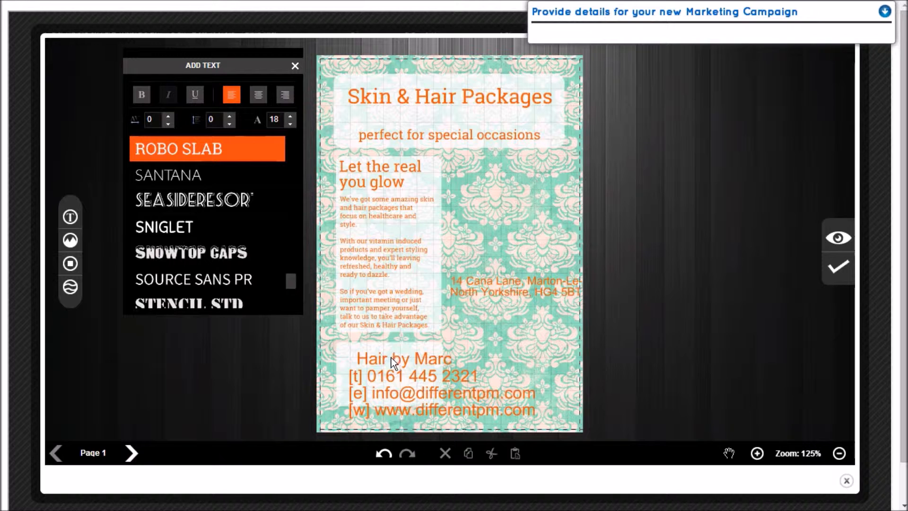
click(374, 358)
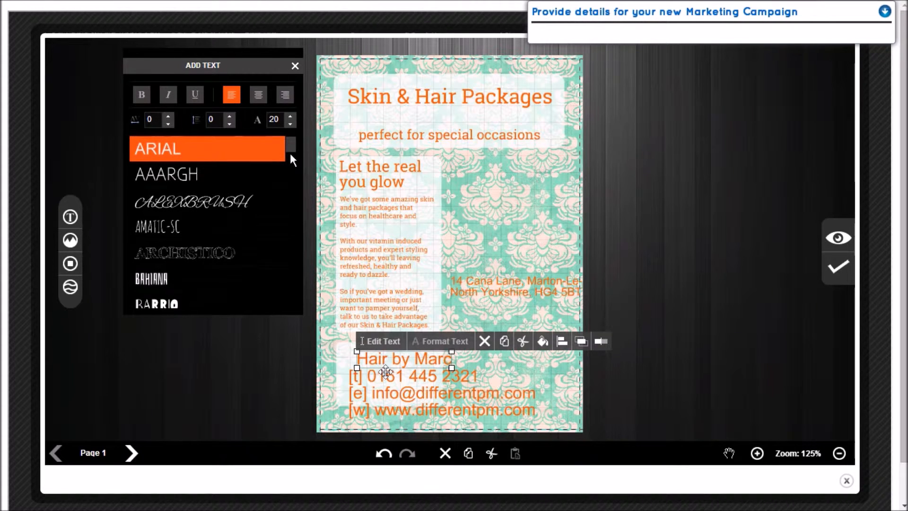
drag(291, 147, 291, 275)
click(243, 279)
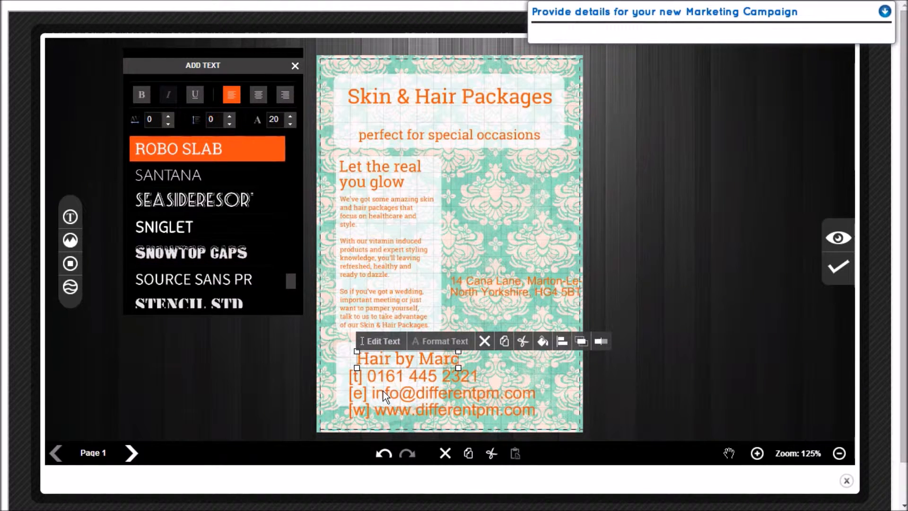
Set the phone, e-mail and website lines' font to Robo Slab and shrink them to size 8
click(396, 378)
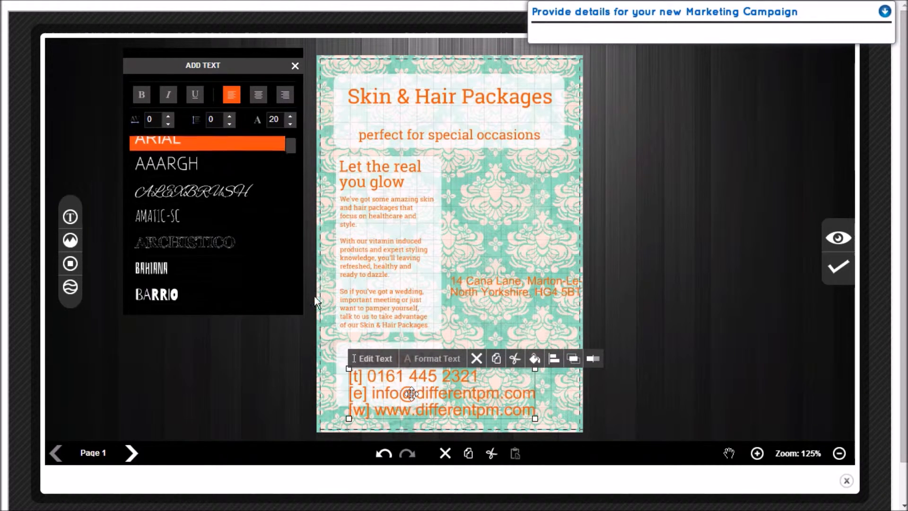
scroll(290, 203, down, 15)
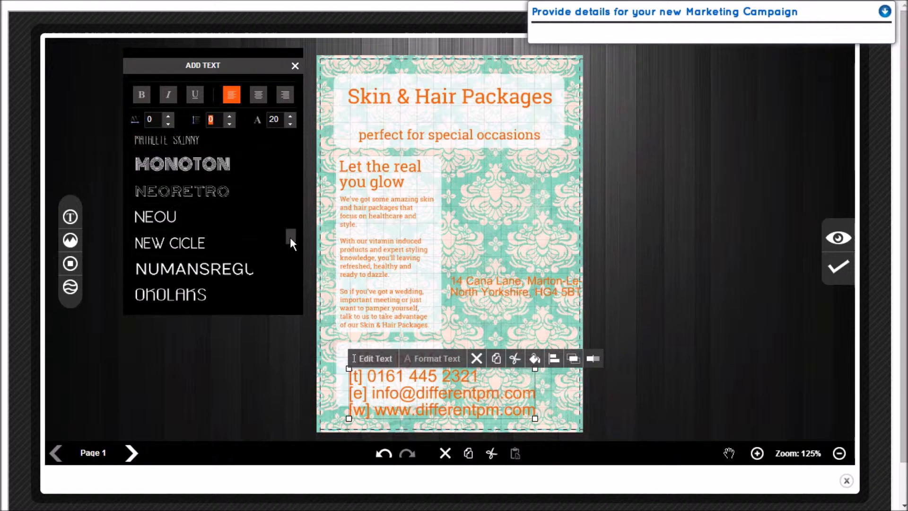
scroll(285, 265, down, 3)
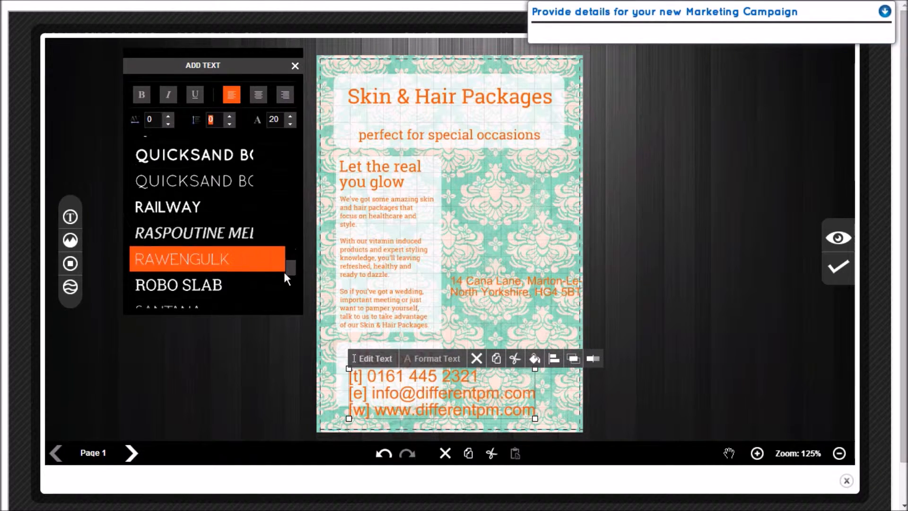
click(243, 253)
scroll(243, 256, down, 2)
scroll(243, 254, down, 2)
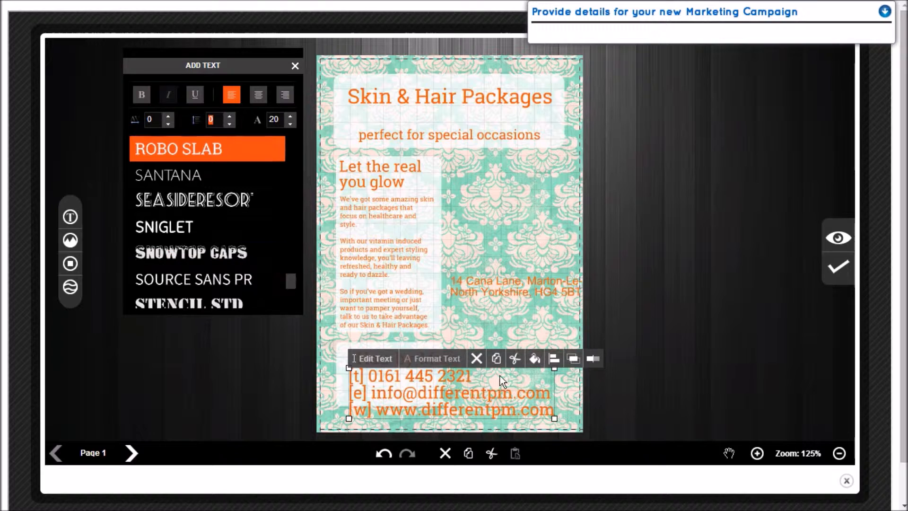
drag(512, 403, 424, 384)
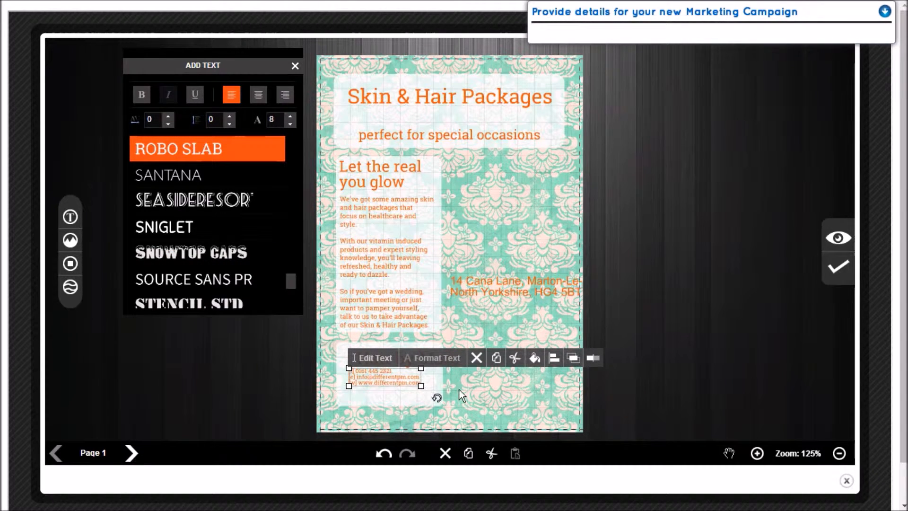
click(487, 391)
Move "Hair by Marc" to the top of the lower white panel, shrink it to fit, and left-align the contact lines beneath it
click(390, 359)
drag(383, 360, 367, 356)
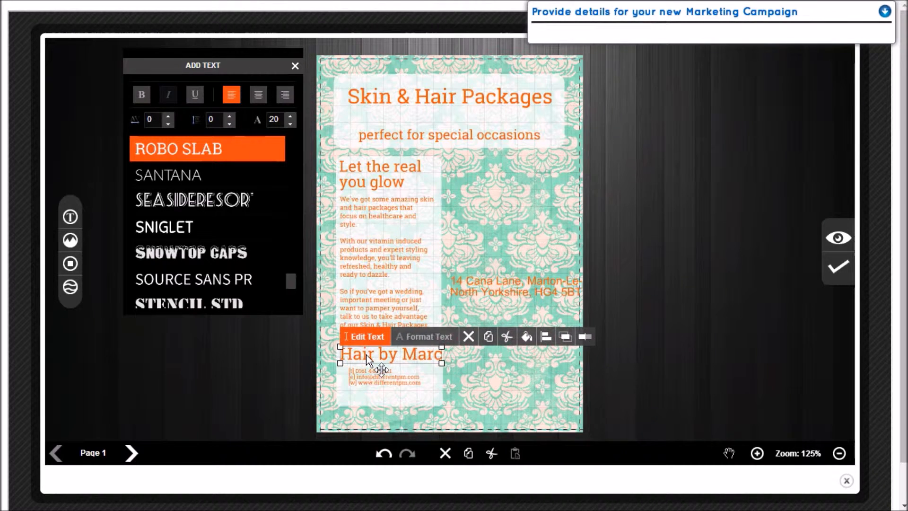
drag(442, 364, 434, 362)
click(374, 382)
drag(367, 379, 359, 376)
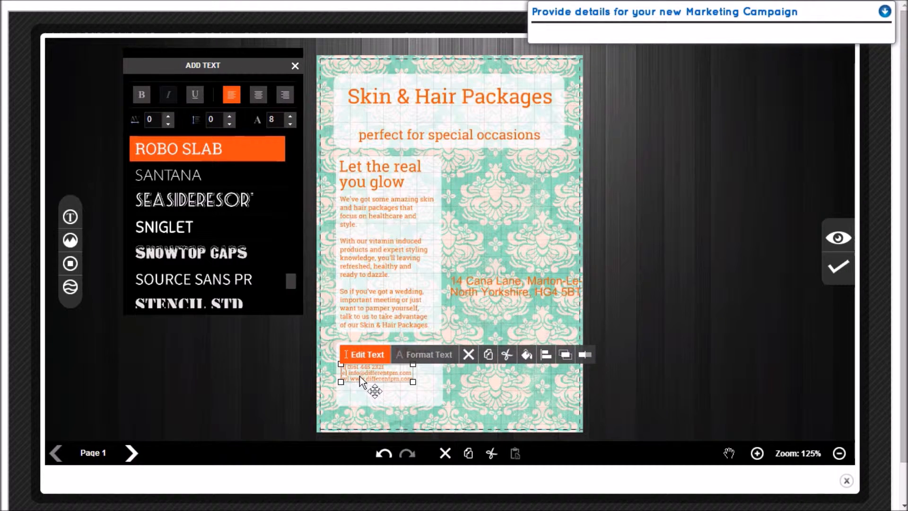
Set the address text's font to Robo Slab, reduce it to size 8, and fit it below the contact lines in the lower panel
click(481, 290)
drag(291, 145, 293, 261)
click(234, 288)
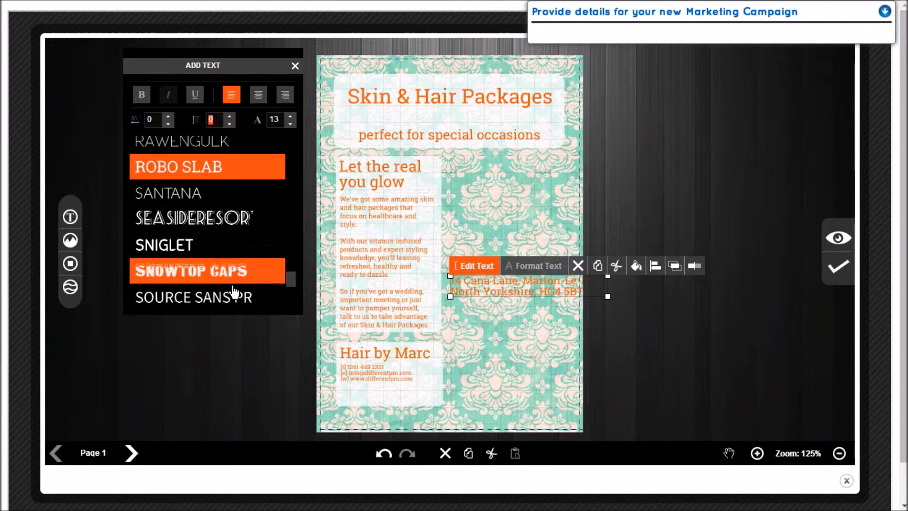
drag(608, 294, 565, 288)
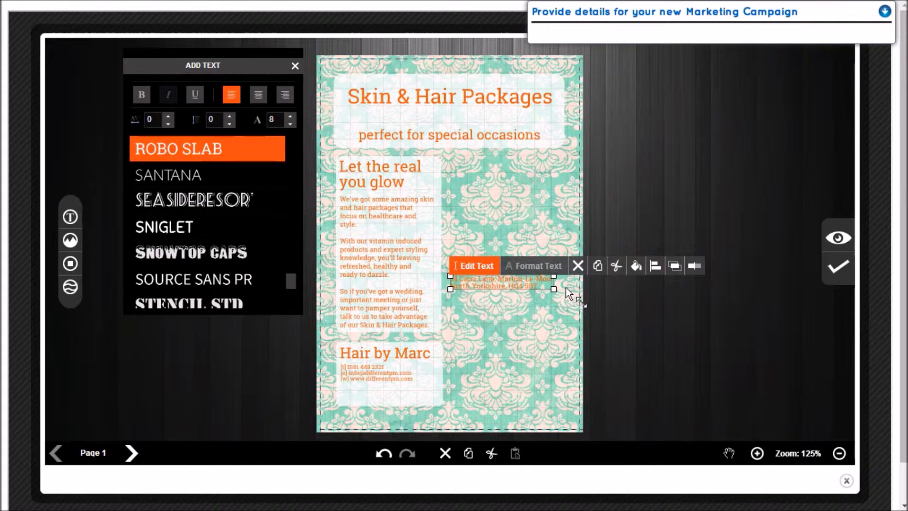
drag(496, 282, 390, 395)
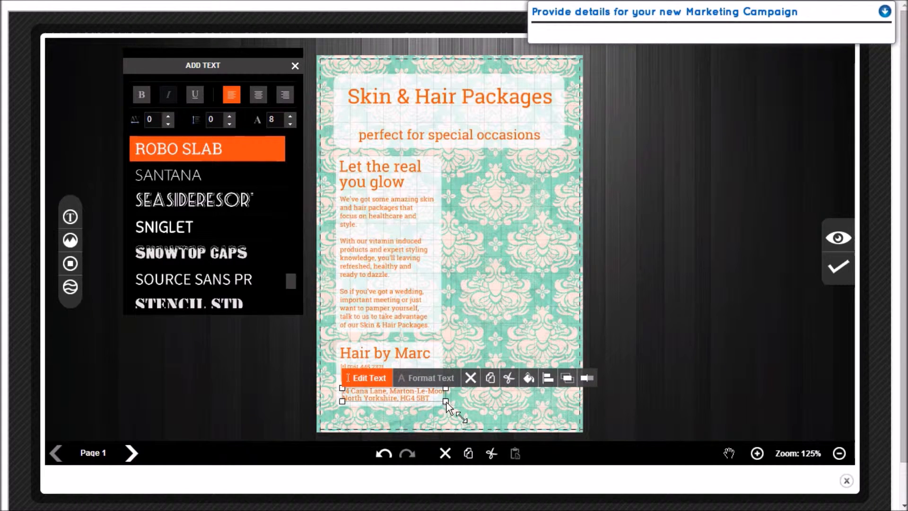
drag(445, 402, 439, 404)
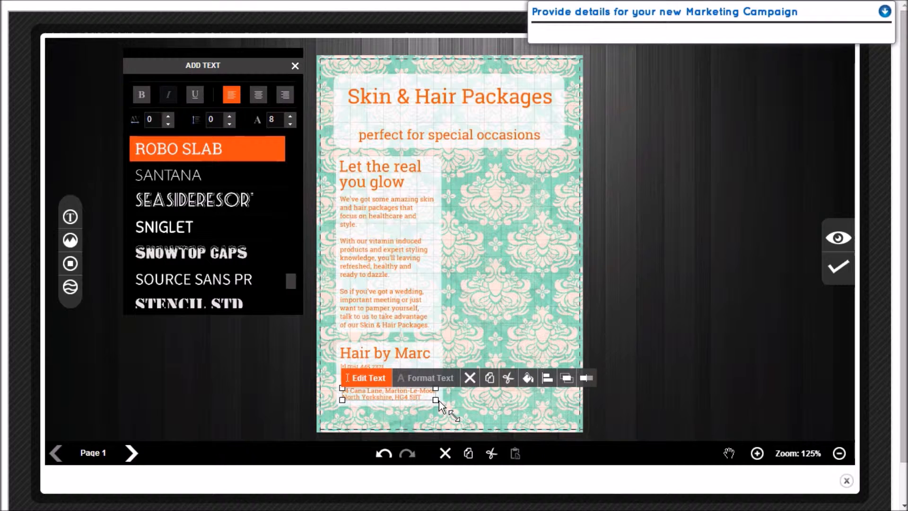
click(506, 405)
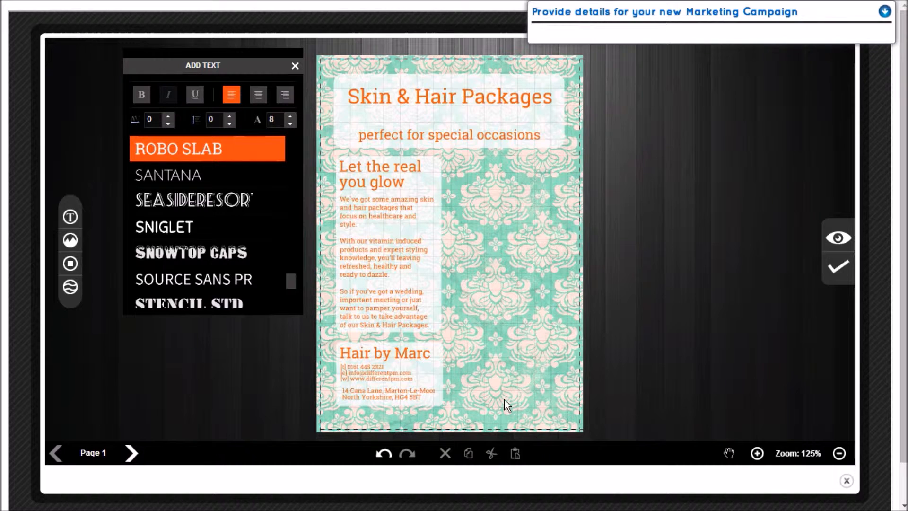
Nudge the "Let the real you glow" text slightly right and move the "Skin & Hair Packages" heading up within the top panel
click(380, 175)
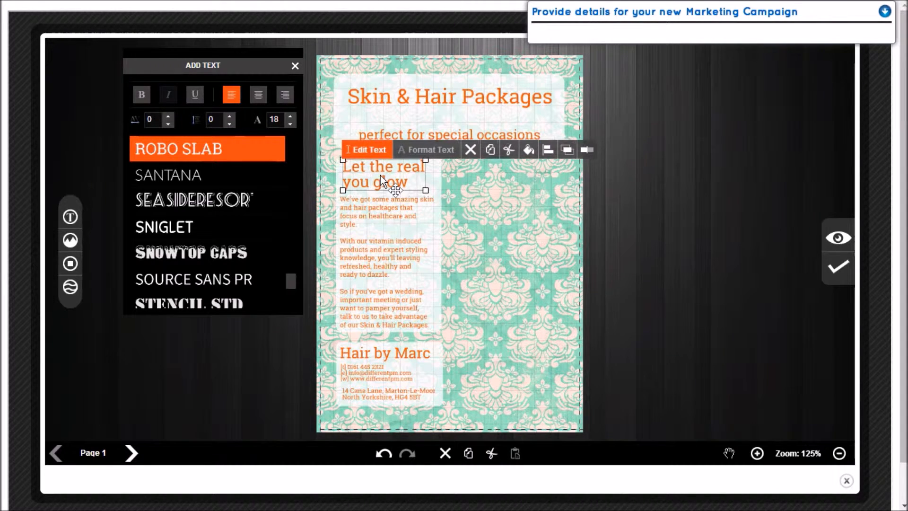
click(507, 233)
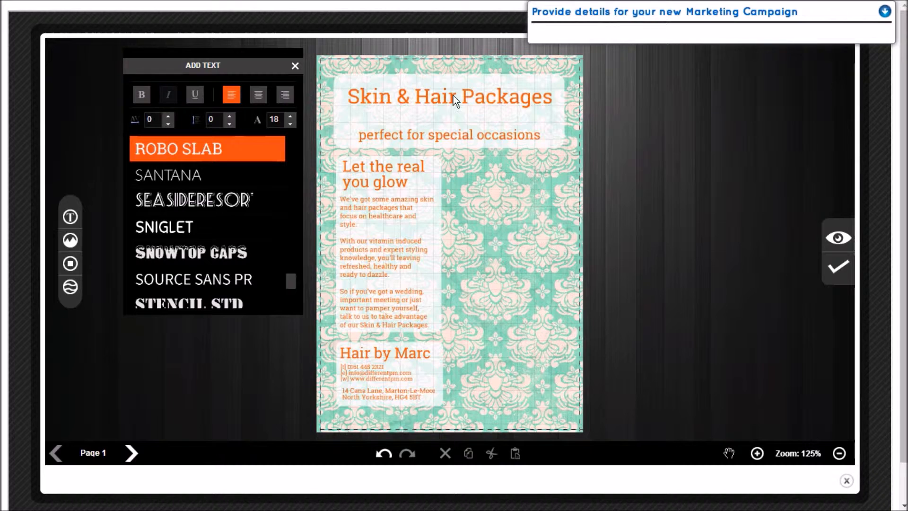
click(453, 95)
key(Up)
click(498, 224)
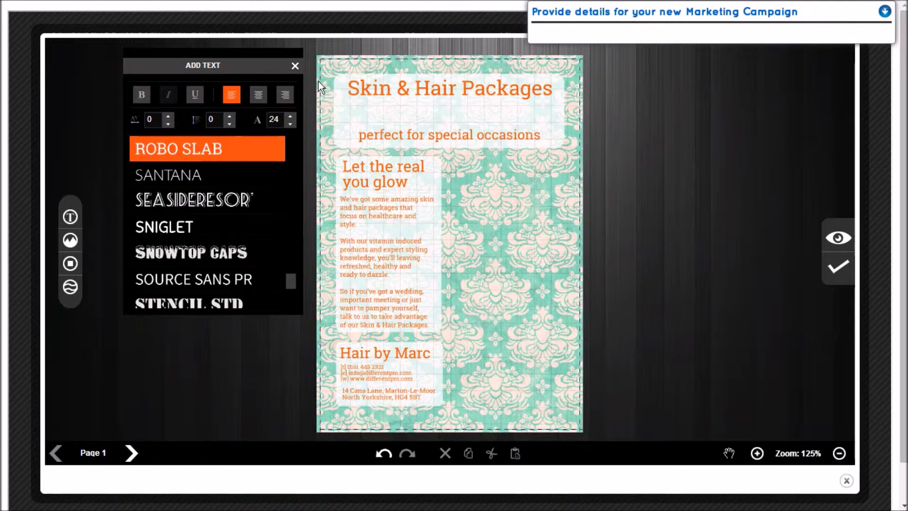
click(295, 67)
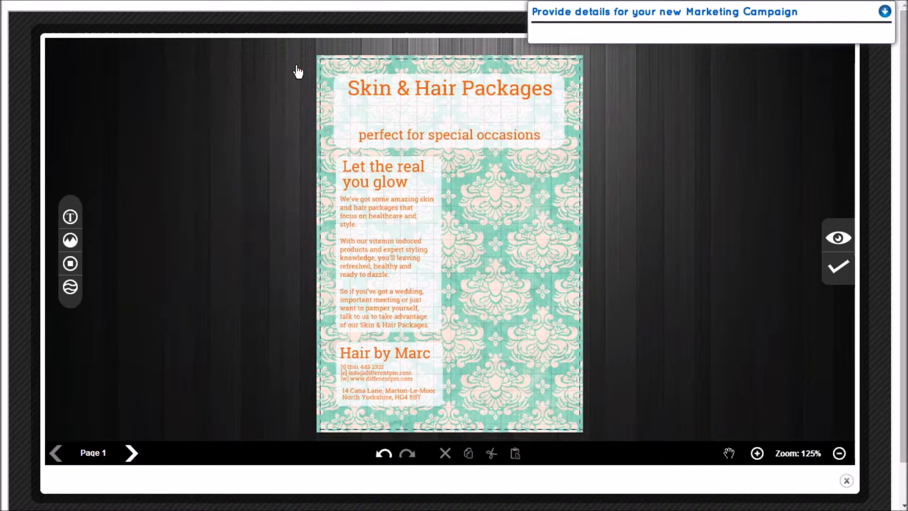
Fill the "Skin & Hair Packages" heading with a dark teal green from the Pantone 1 palette
click(382, 92)
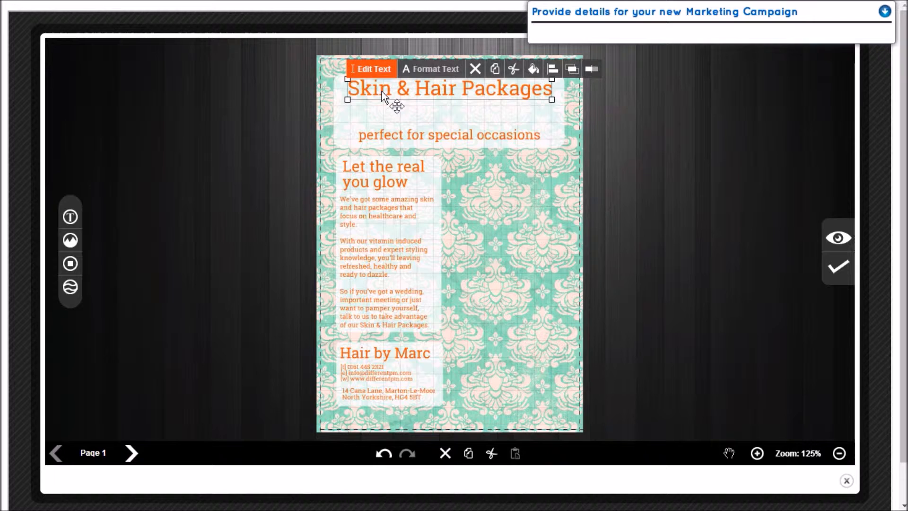
click(539, 113)
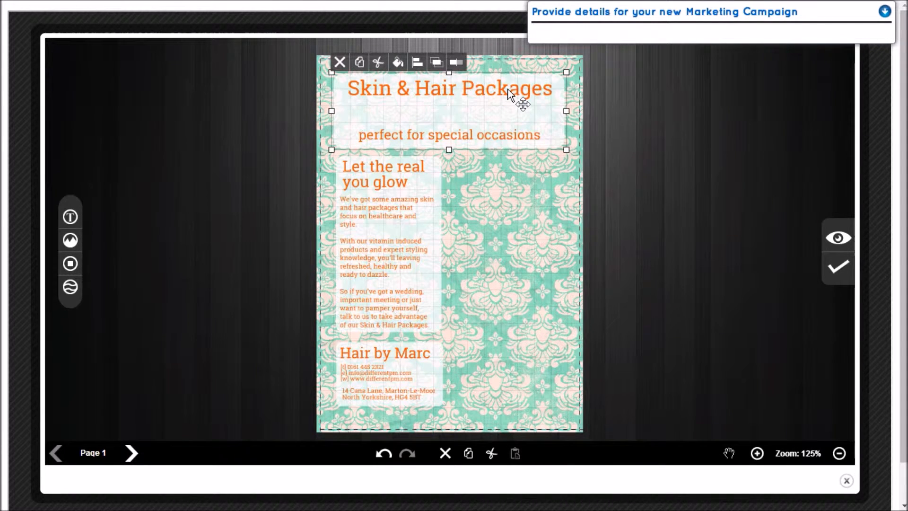
click(643, 110)
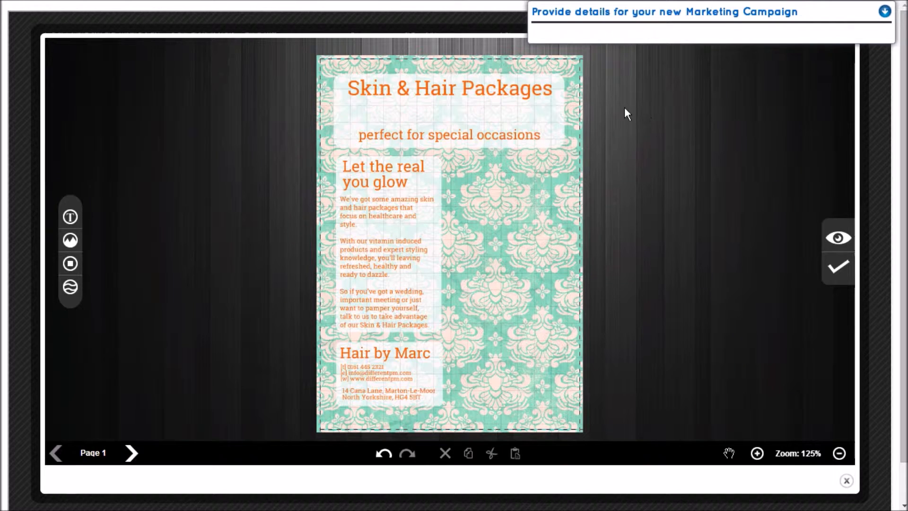
click(514, 91)
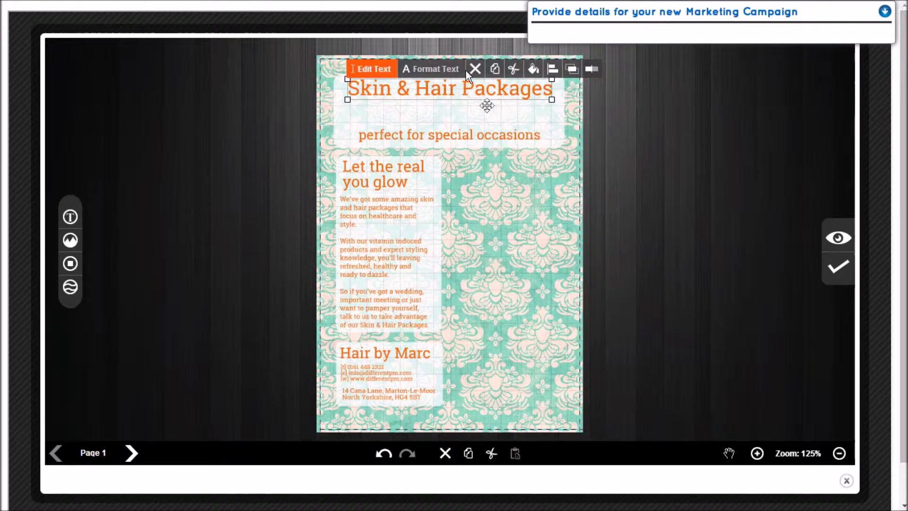
click(534, 70)
click(538, 93)
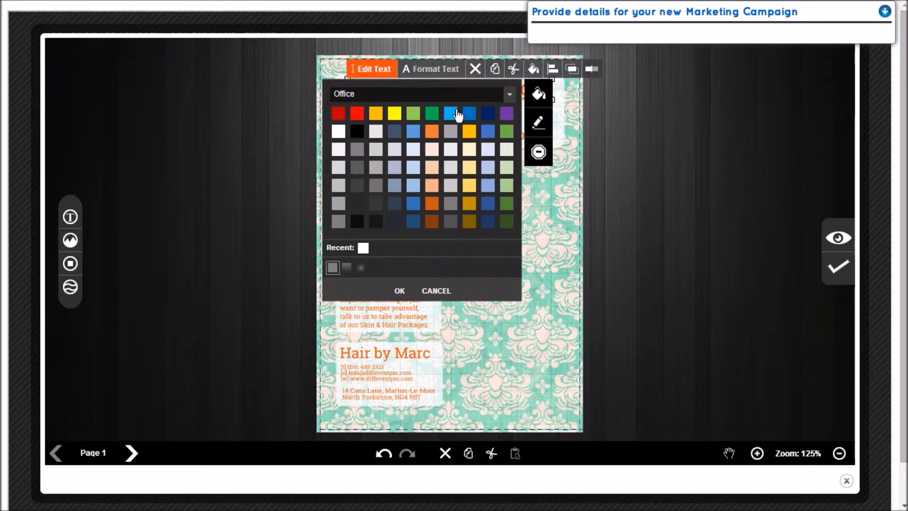
click(510, 95)
click(441, 138)
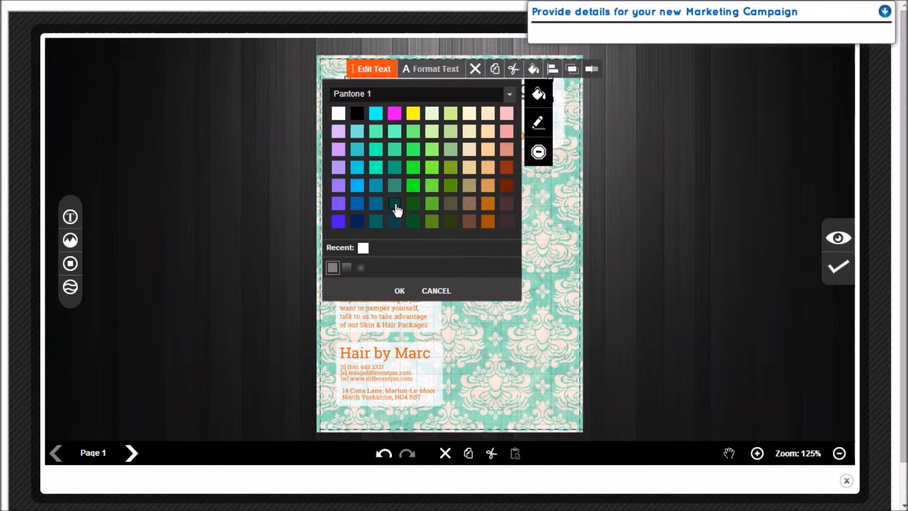
click(399, 291)
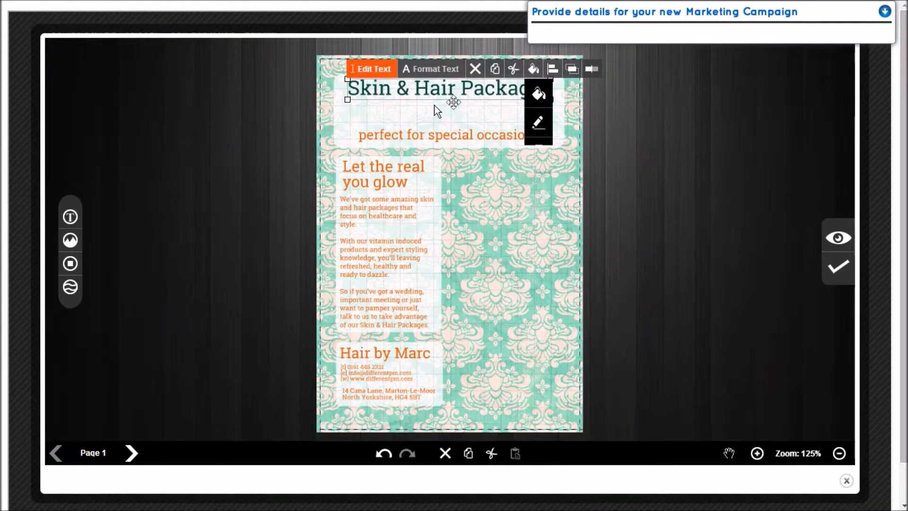
Fill the "perfect for special occasions" line with a medium teal green from the Pantone 1 palette
click(419, 136)
click(544, 119)
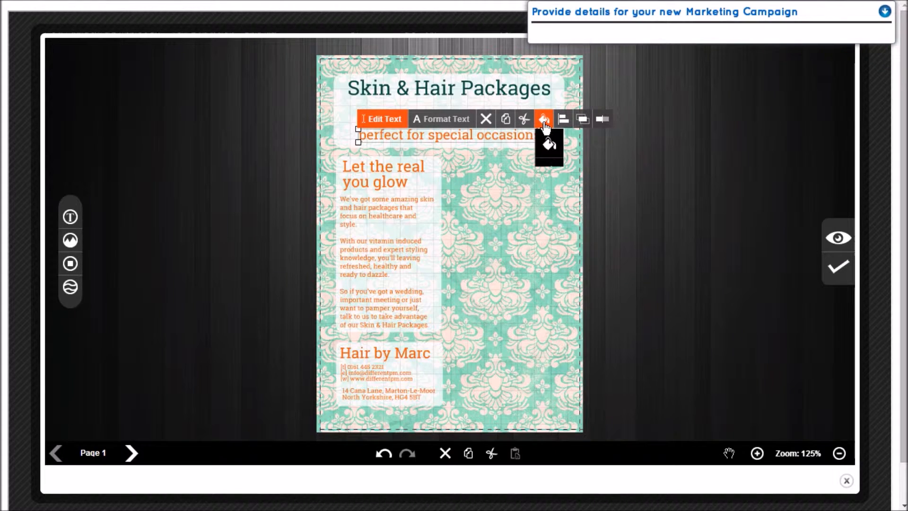
click(547, 143)
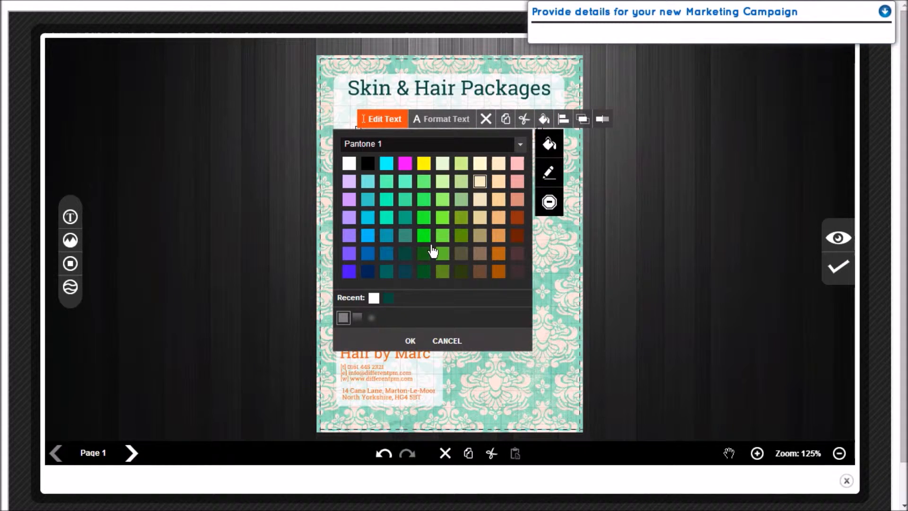
click(408, 242)
click(410, 340)
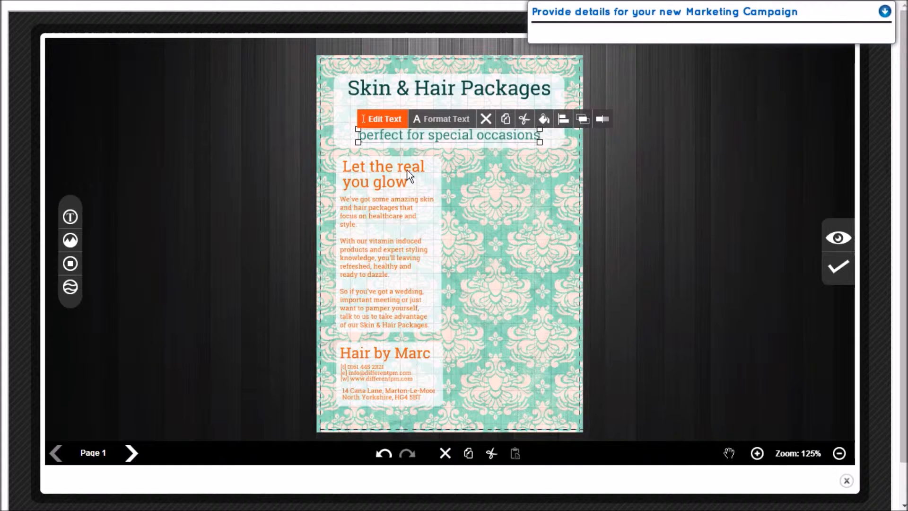
Fill the "Let the real you glow" text with the recently used dark teal green
click(392, 172)
click(528, 149)
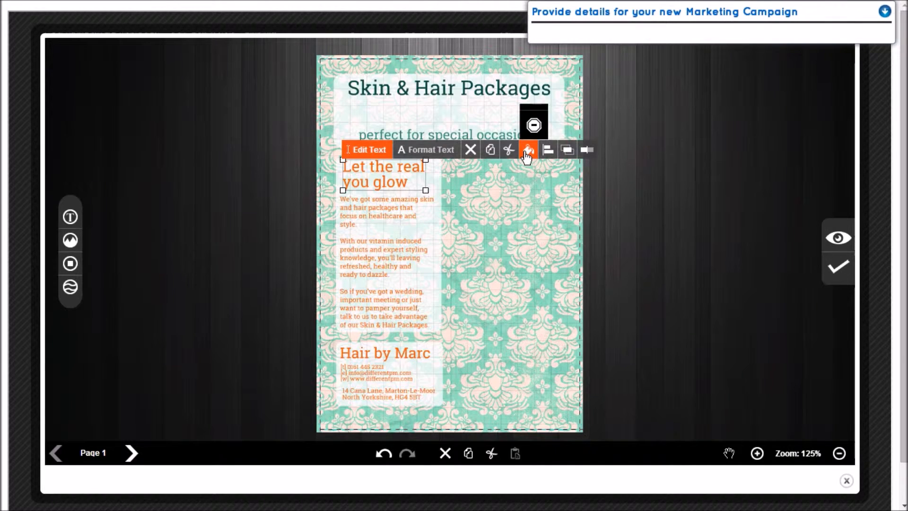
click(531, 92)
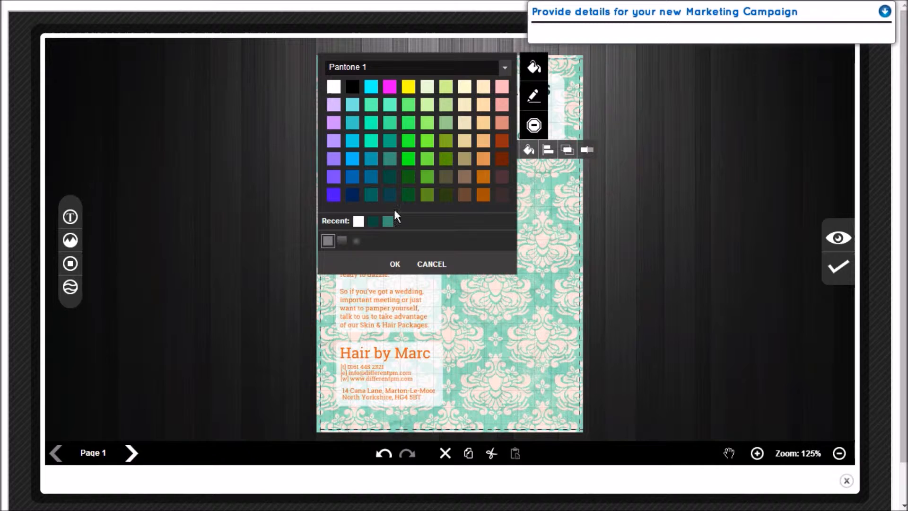
click(372, 224)
click(379, 306)
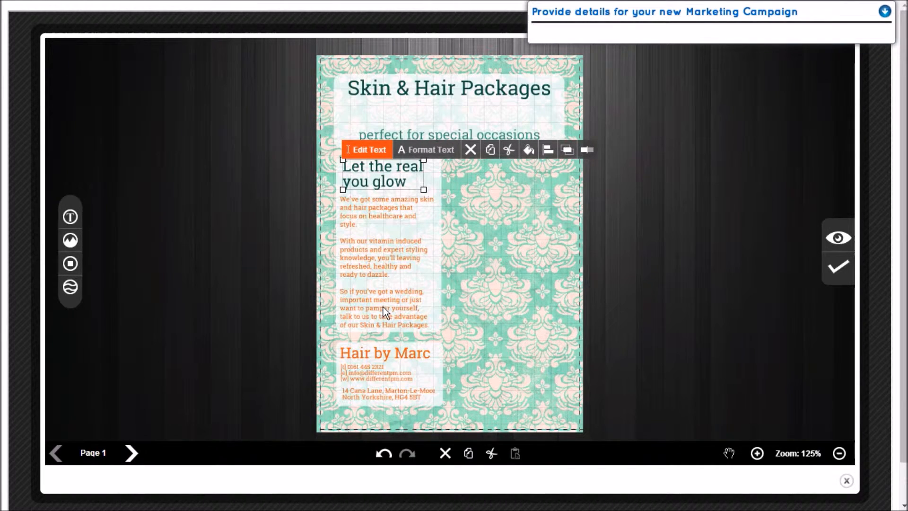
Fill the three body paragraphs below "Let the real you glow" with the recently used medium teal green
click(383, 310)
click(525, 179)
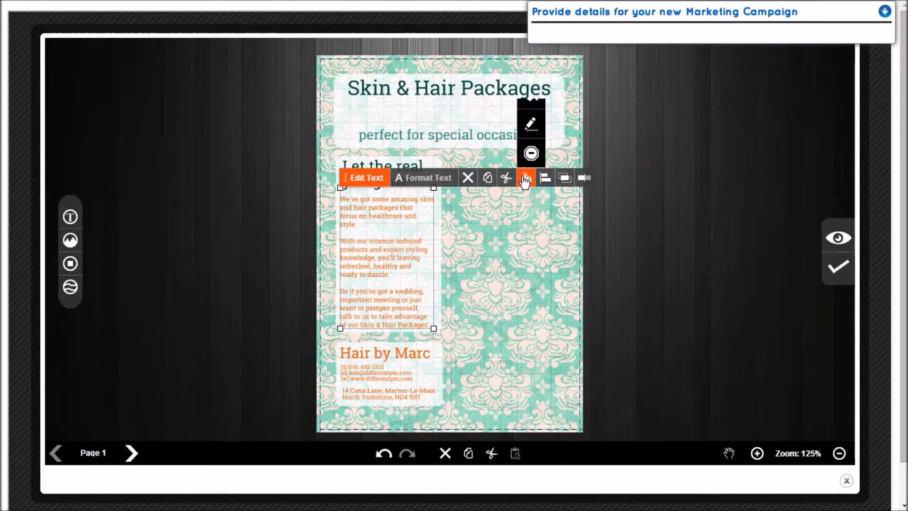
click(531, 95)
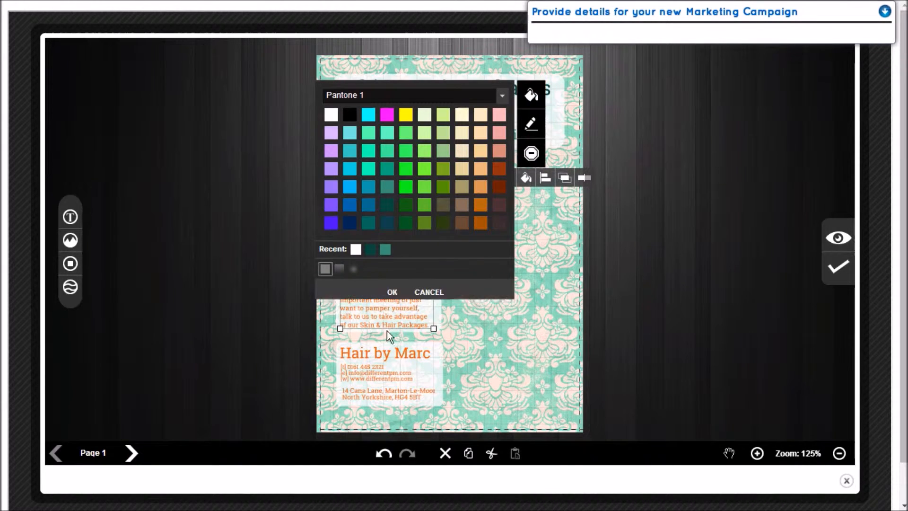
click(385, 249)
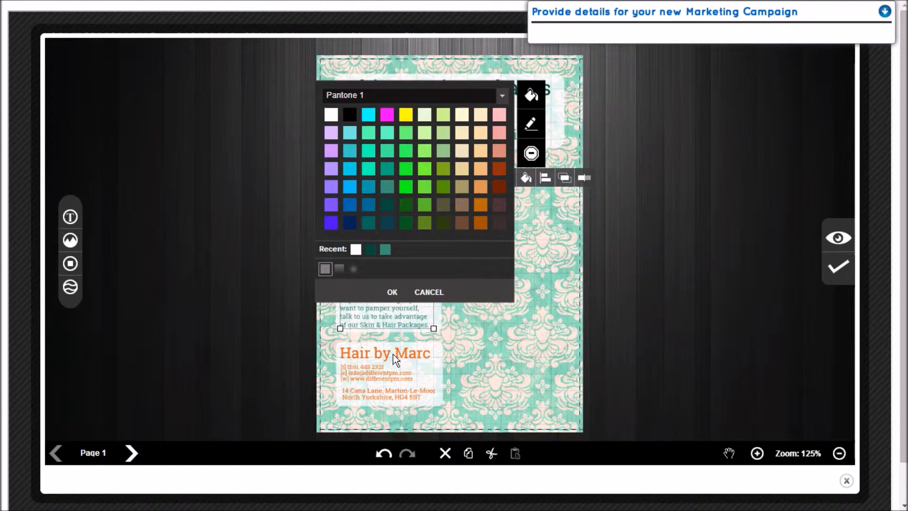
Fill the "Hair by Marc" heading with the recently used dark teal green
click(399, 353)
click(370, 249)
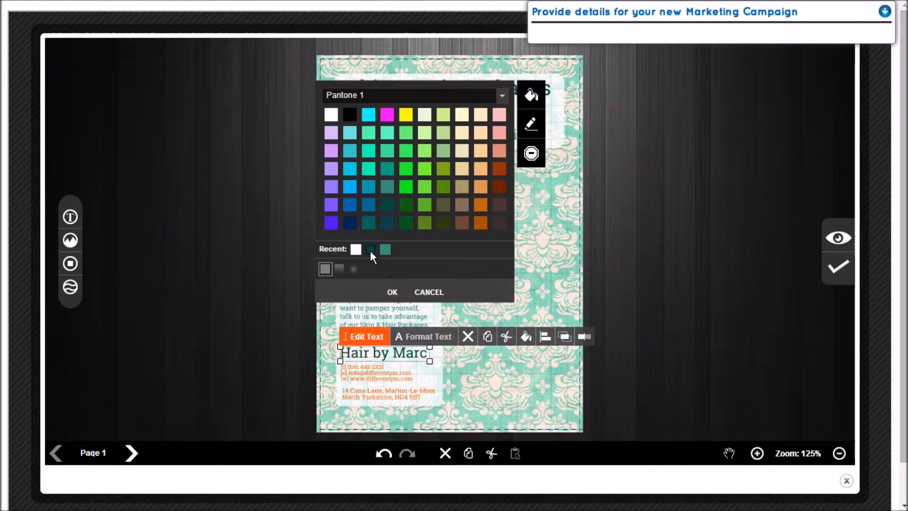
click(373, 374)
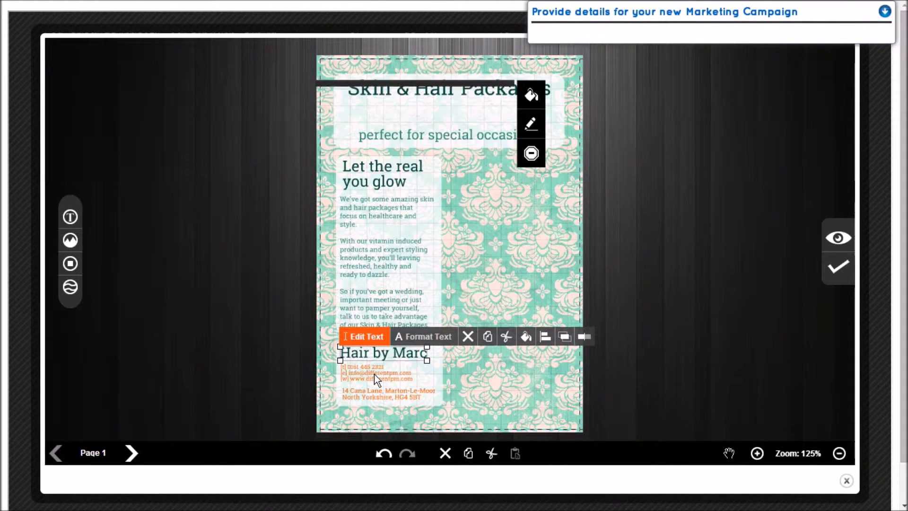
Fill the phone, e-mail and website lines with the medium teal green
click(376, 372)
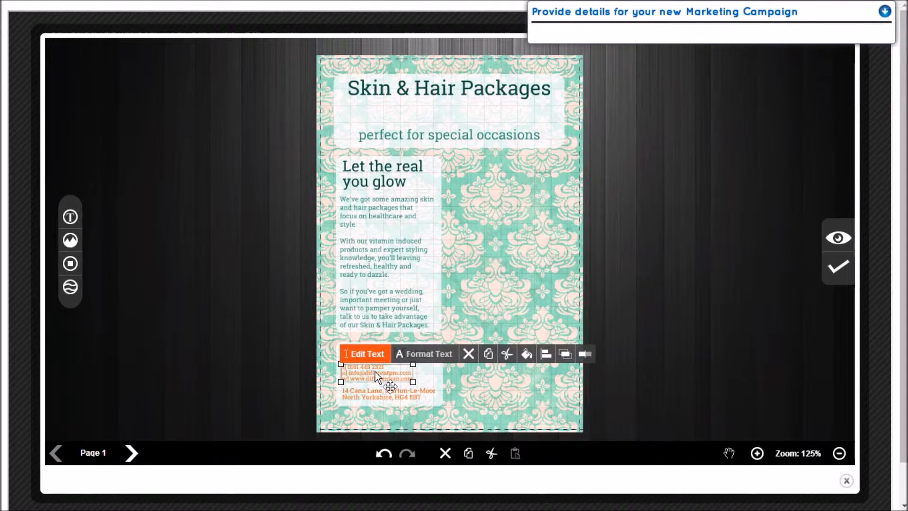
click(526, 354)
click(531, 271)
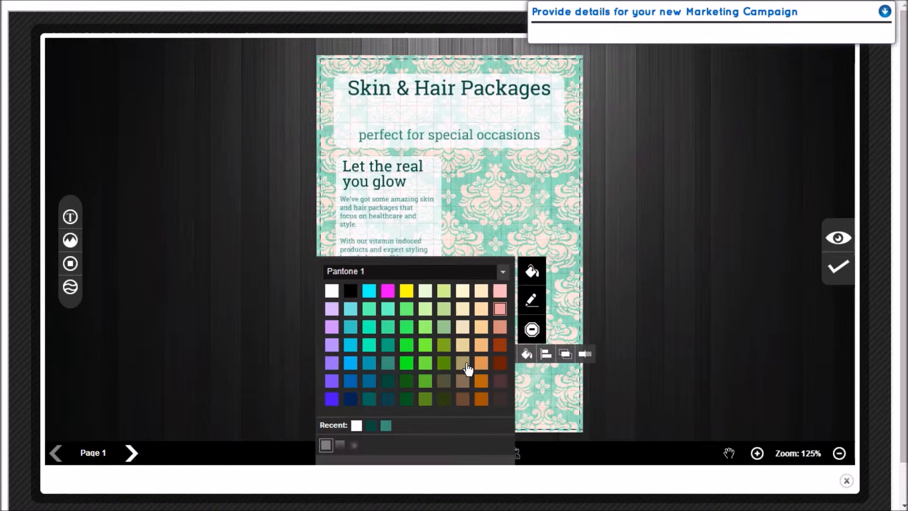
click(597, 402)
Fill the postal address text with the recently used dark teal green
click(385, 392)
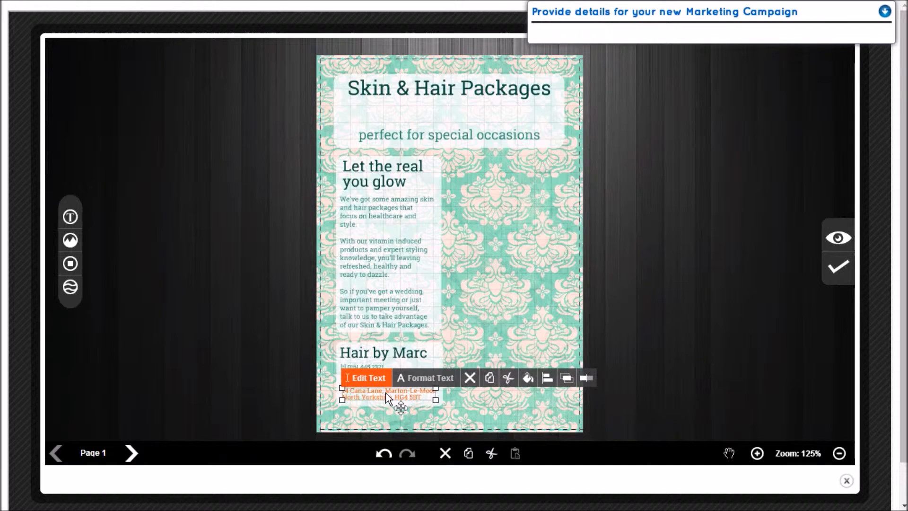
click(527, 377)
click(533, 296)
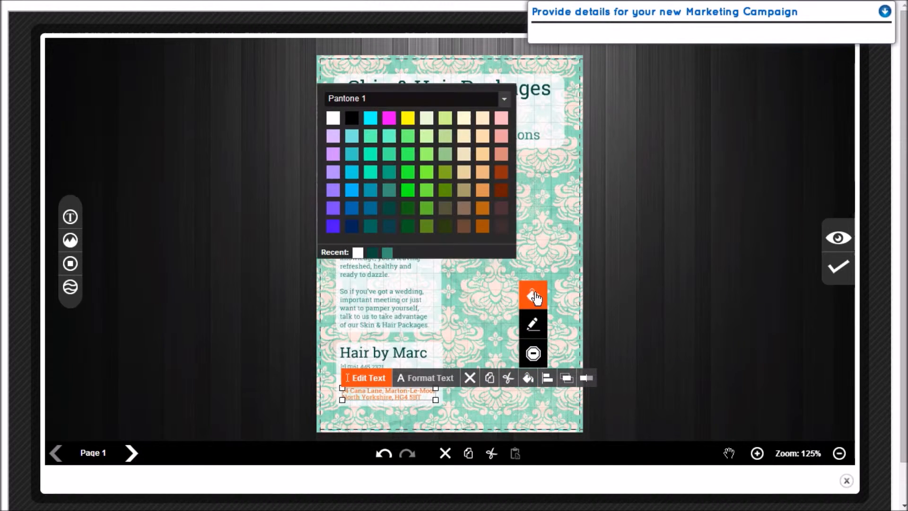
click(373, 252)
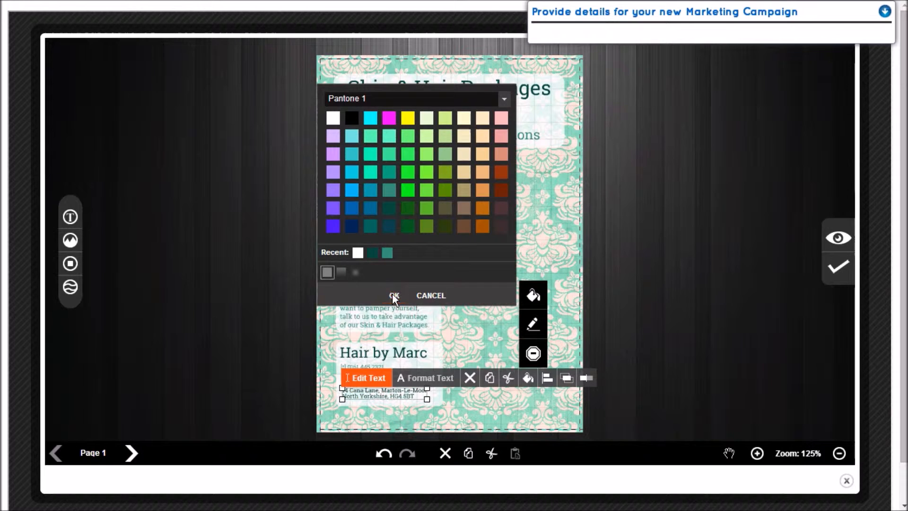
click(393, 295)
Centre the "Skin & Hair Packages" heading and the "perfect for special occasions" line horizontally on the page
click(430, 94)
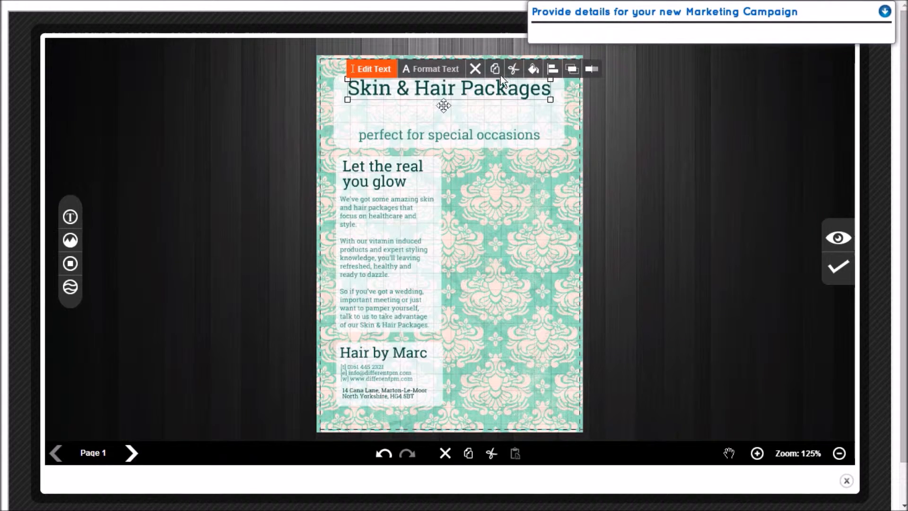
click(552, 68)
click(584, 92)
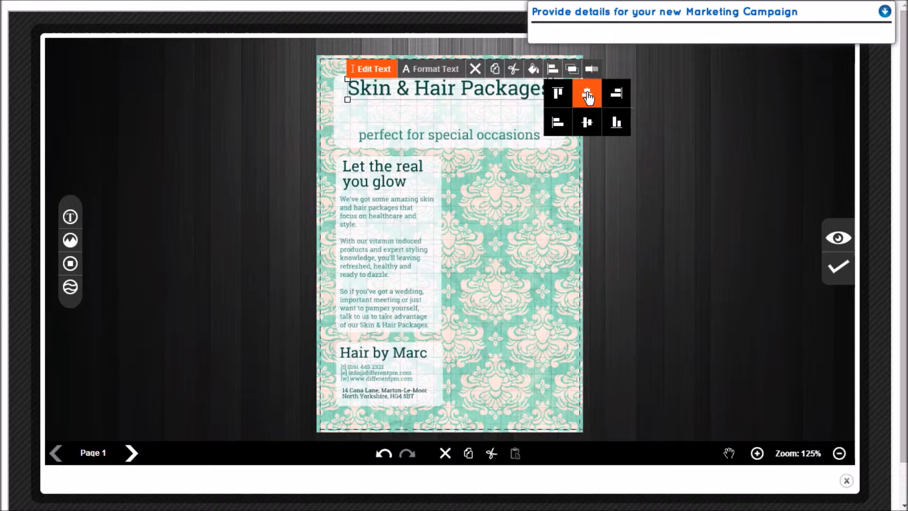
click(484, 135)
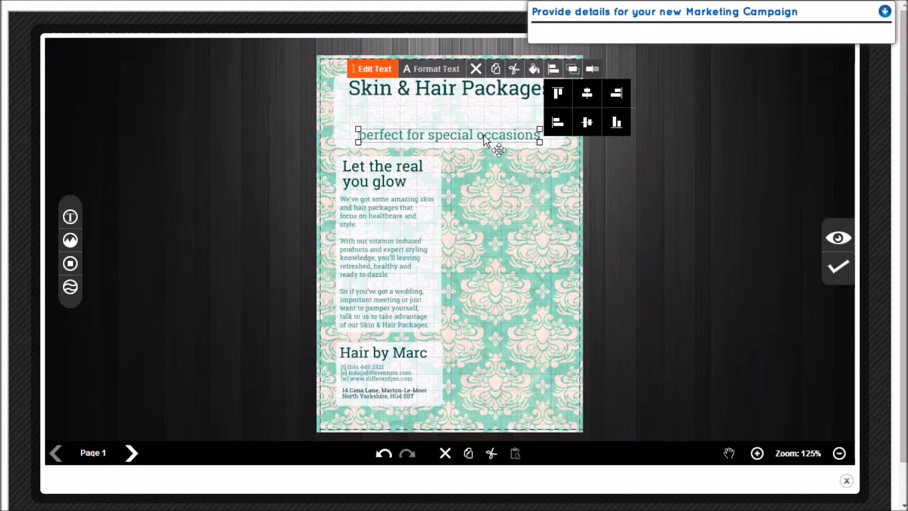
click(587, 95)
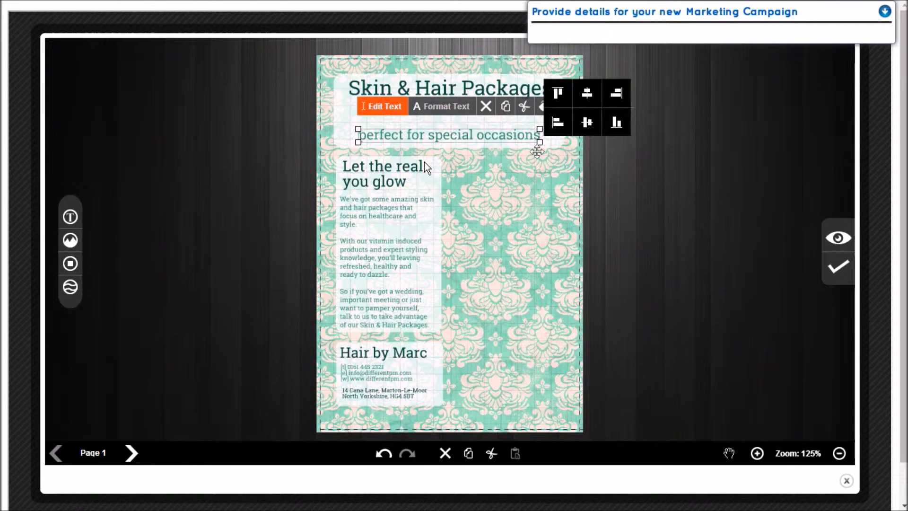
Enlarge the block of phone, e-mail and website lines slightly
click(377, 368)
drag(413, 382, 421, 384)
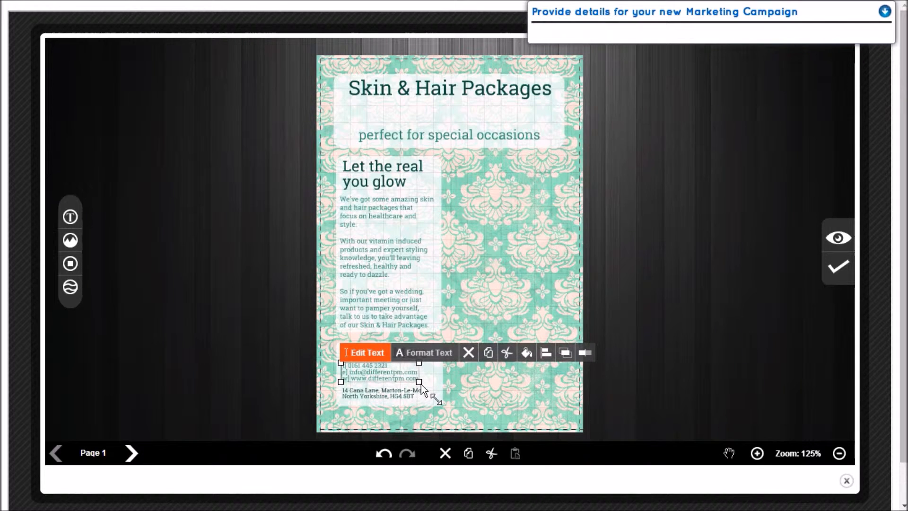
click(650, 387)
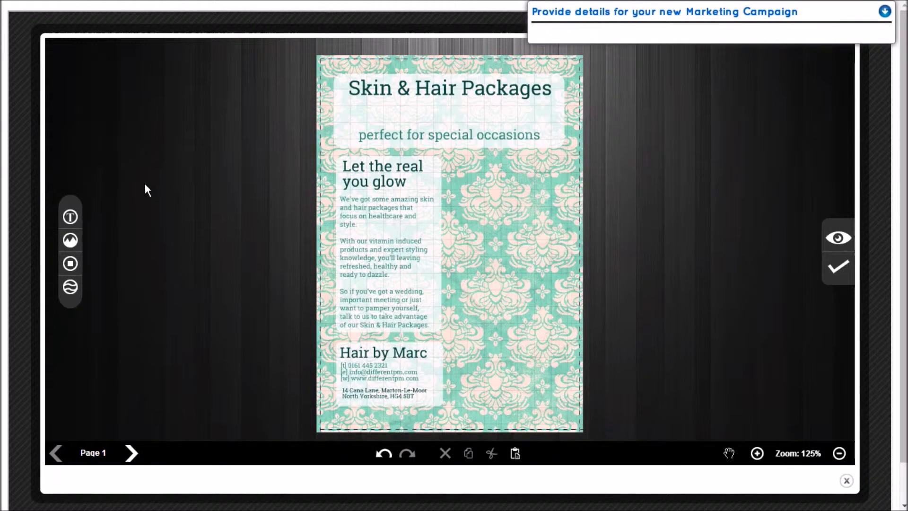
Place the bare-shouldered woman's portrait from the Hair picture gallery beside the "Let the real you glow" panel and shrink it to fit there
click(71, 240)
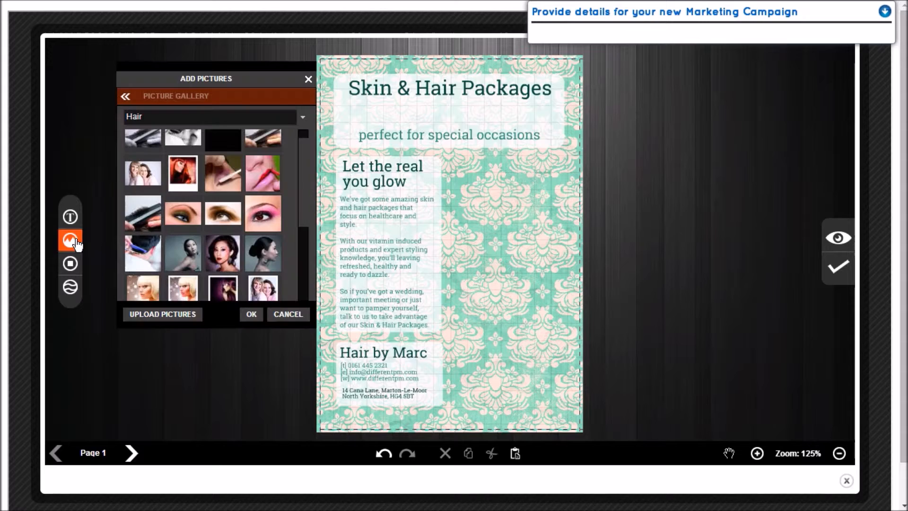
click(126, 97)
click(179, 128)
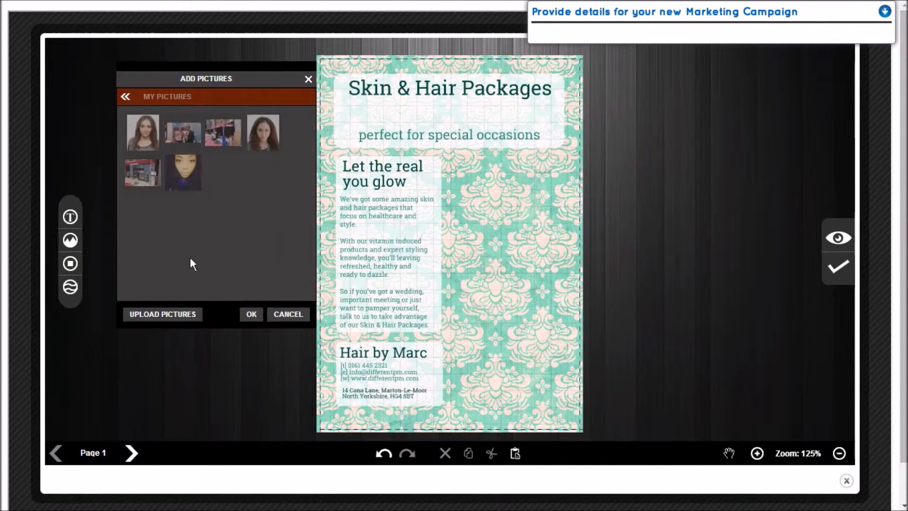
click(128, 99)
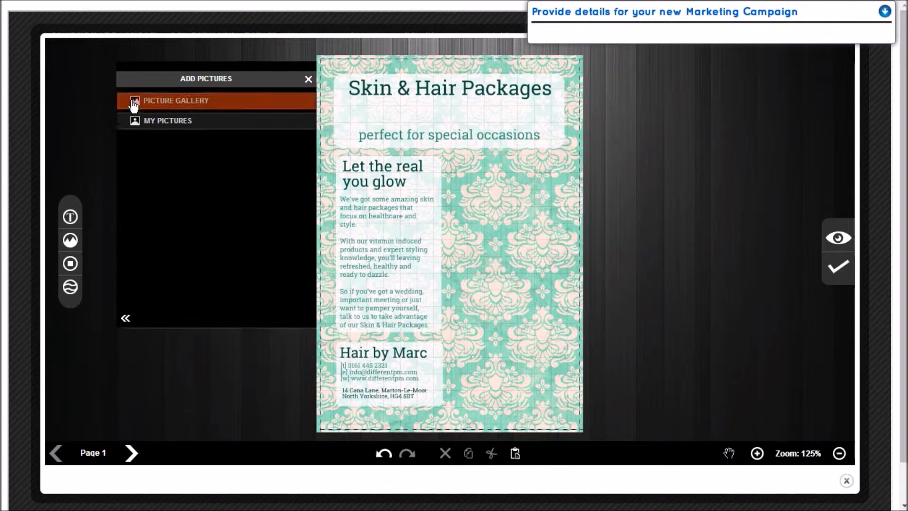
click(178, 105)
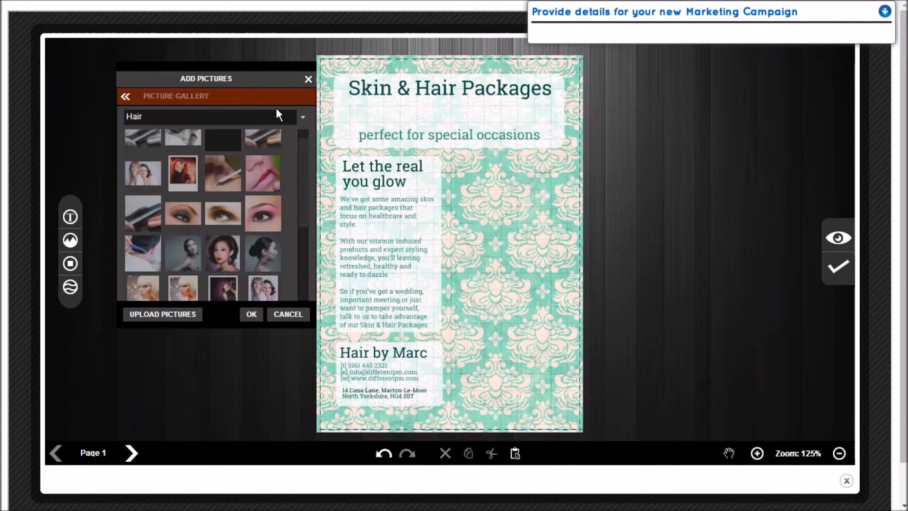
click(308, 117)
click(308, 117)
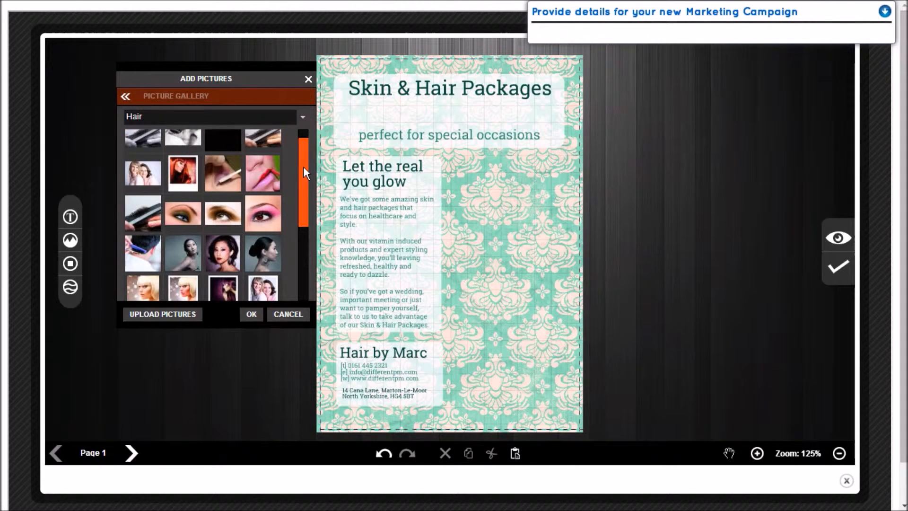
drag(184, 254, 513, 262)
drag(557, 378, 504, 202)
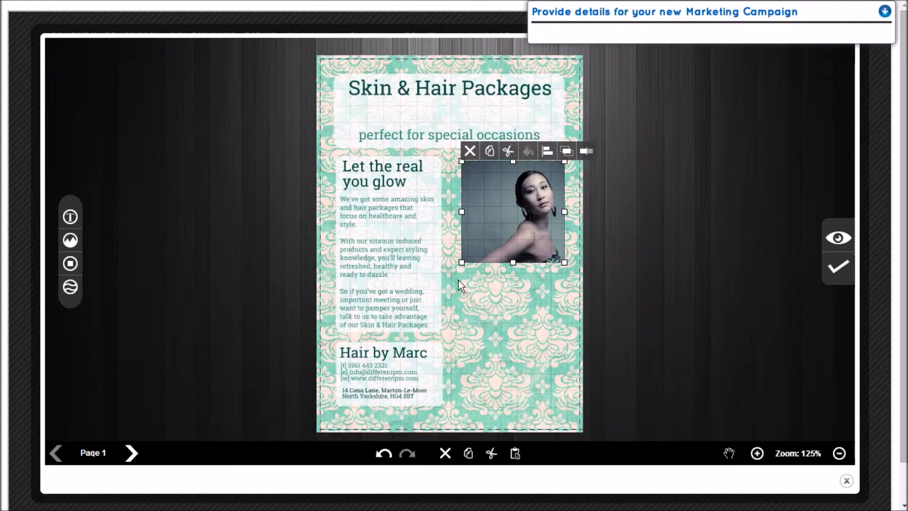
drag(461, 263, 470, 257)
click(471, 288)
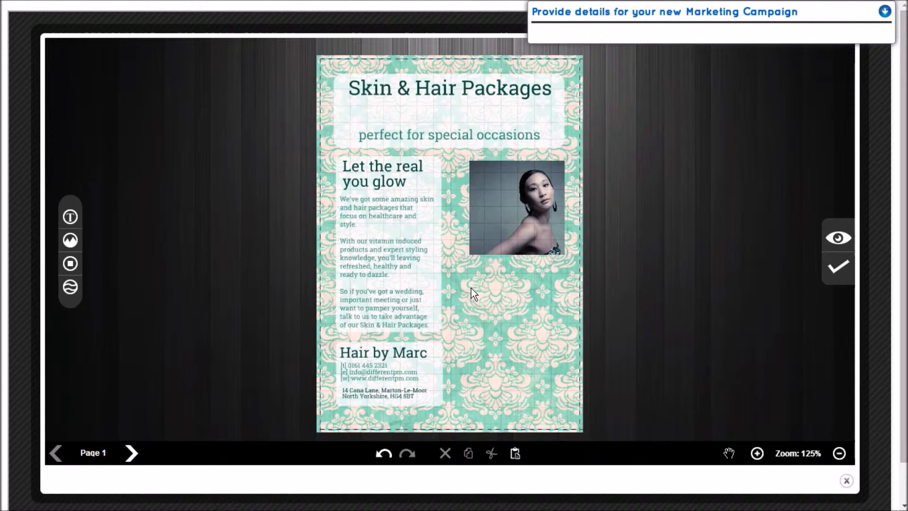
Add the brown eye close-up from the Hair picture gallery and scale it down to the portrait's width
click(70, 245)
drag(222, 213, 376, 223)
drag(213, 216, 402, 224)
drag(460, 280, 385, 251)
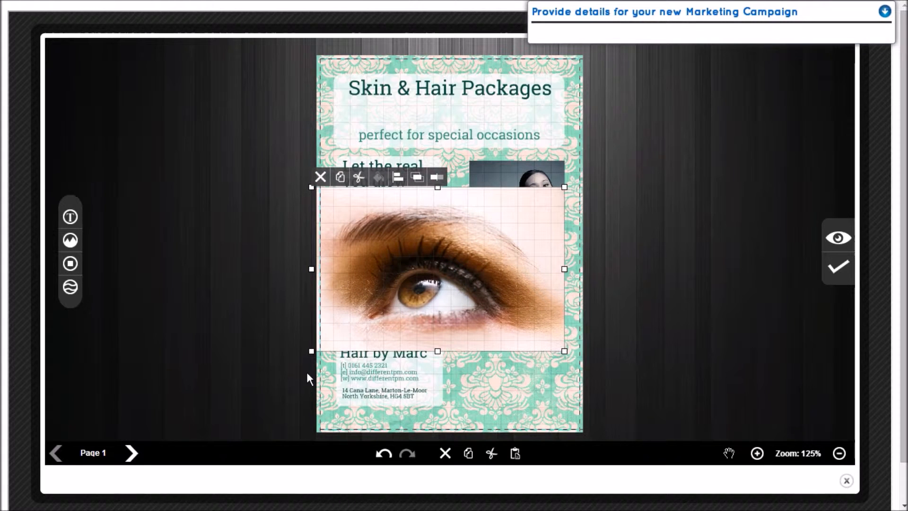
drag(311, 352, 469, 251)
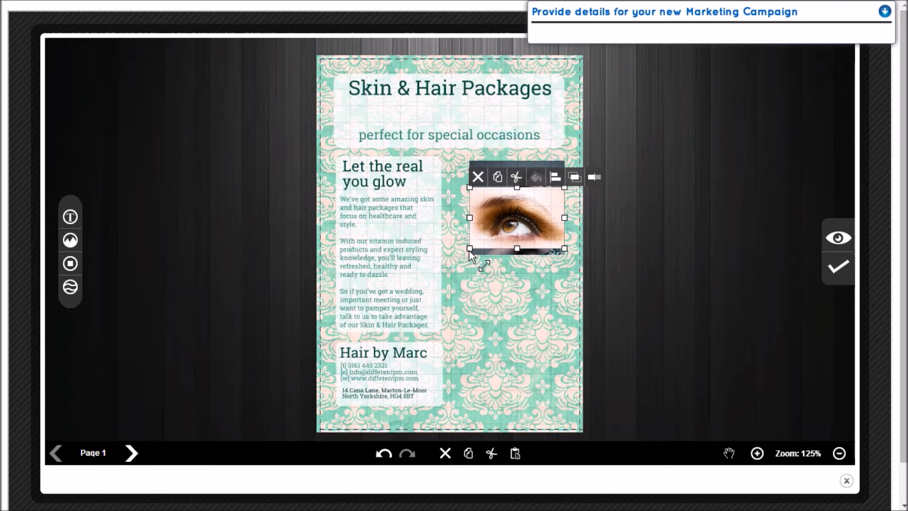
Move the eye picture down below the portrait, leaving a small gap between the two
key(Down)
key(Down)
key(Down)
key(Down)
key(Down)
key(Down)
key(Down)
key(Down)
key(Down)
key(Down)
key(Up)
key(Down)
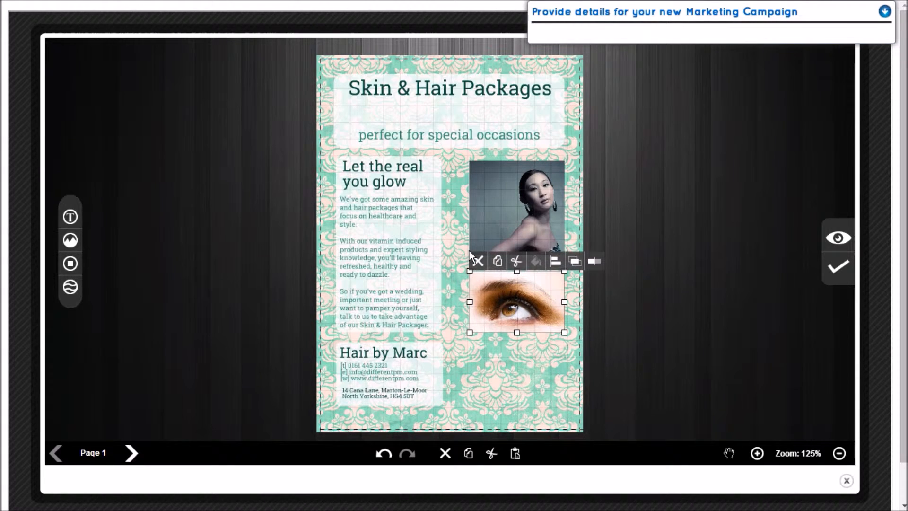
click(512, 353)
drag(518, 303, 517, 302)
key(Up)
key(Up)
key(Up)
key(Up)
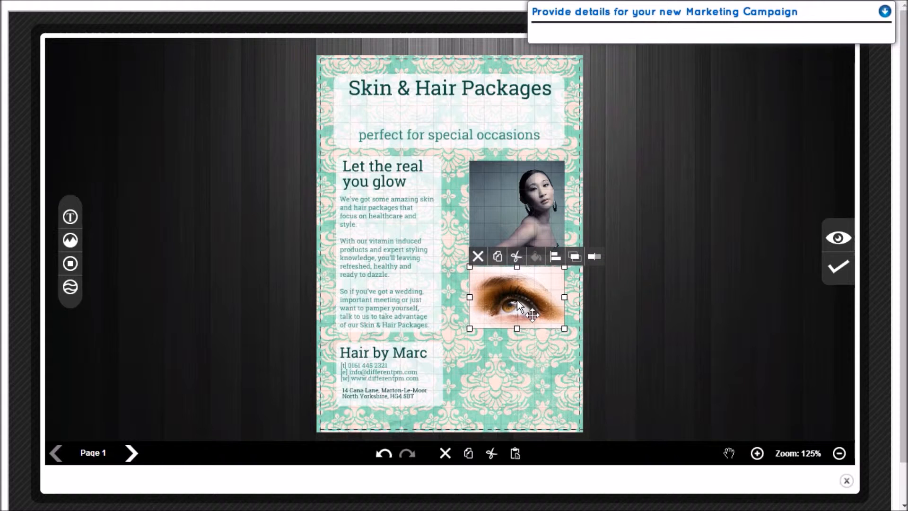
click(503, 379)
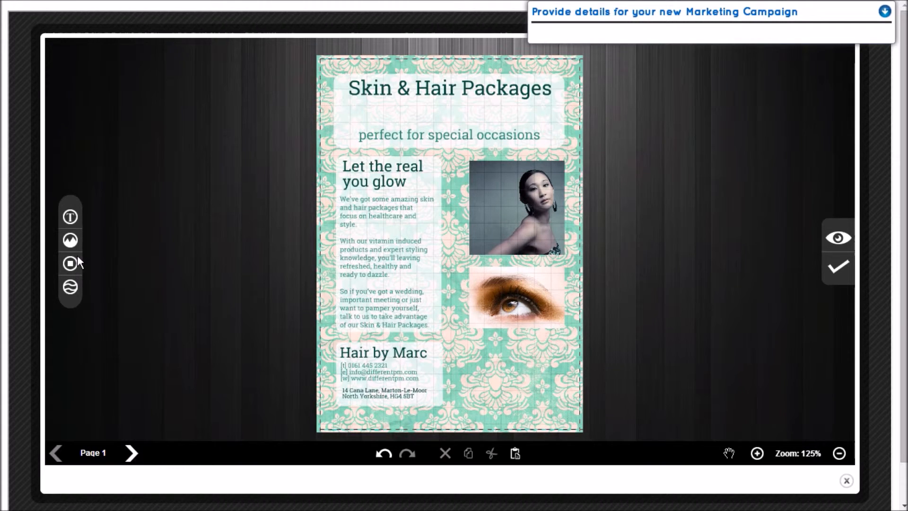
Add the picture of two smiling women from the Hair gallery and scale it down to about the eye picture's width
click(70, 240)
drag(263, 287, 430, 211)
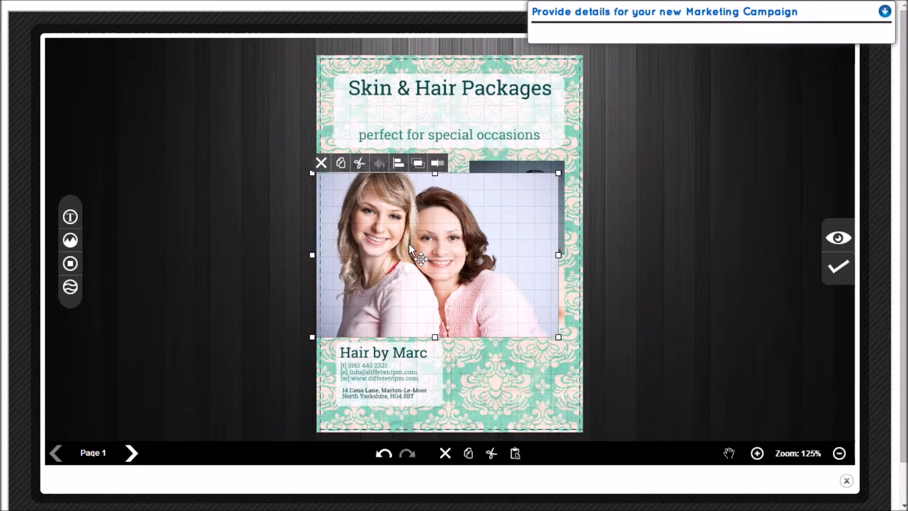
drag(409, 245, 412, 244)
drag(320, 337, 444, 239)
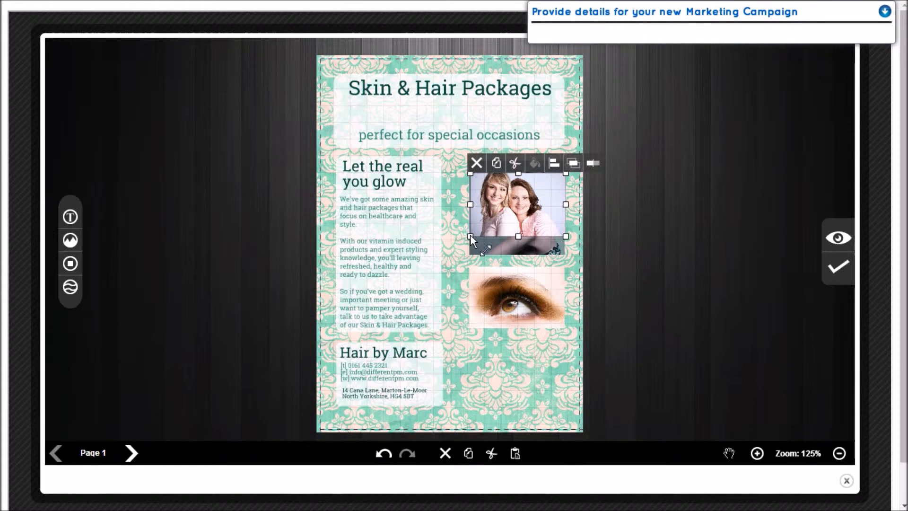
drag(470, 234, 470, 237)
Move the picture of two women below the eye picture and nudge the portrait slightly up
drag(501, 208, 501, 376)
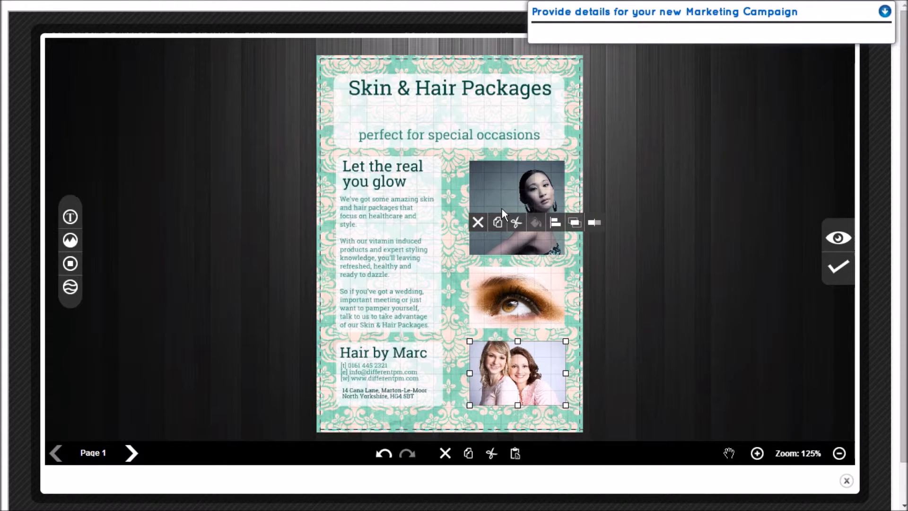
click(512, 184)
drag(511, 183, 512, 181)
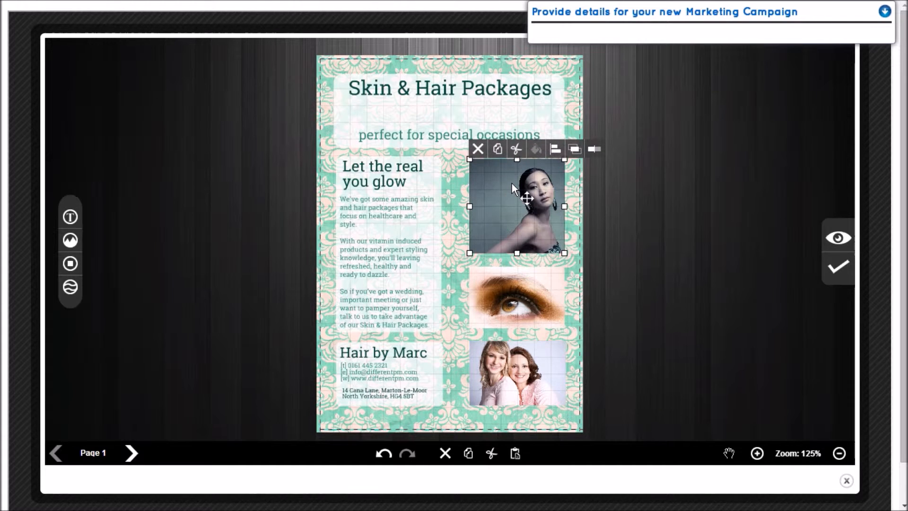
click(456, 310)
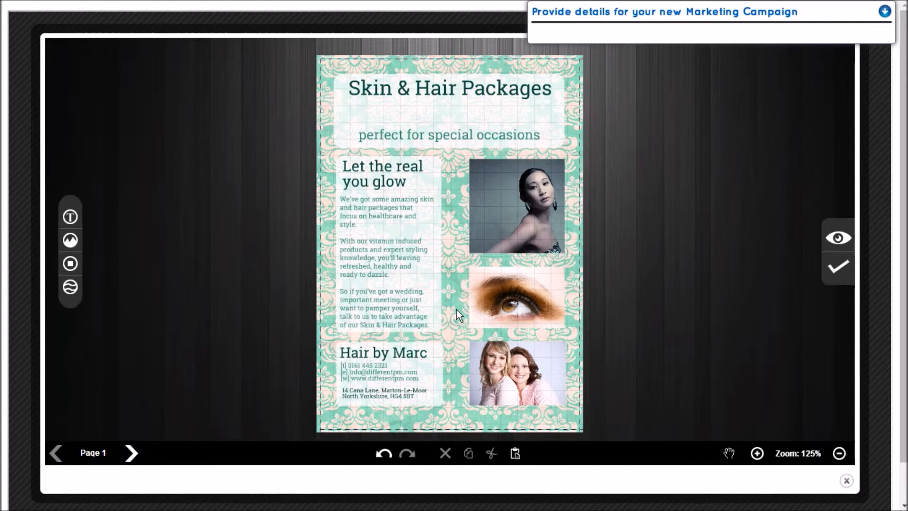
Shift the portrait, the eye picture and the picture of two women slightly left, keeping them aligned in one column
click(532, 197)
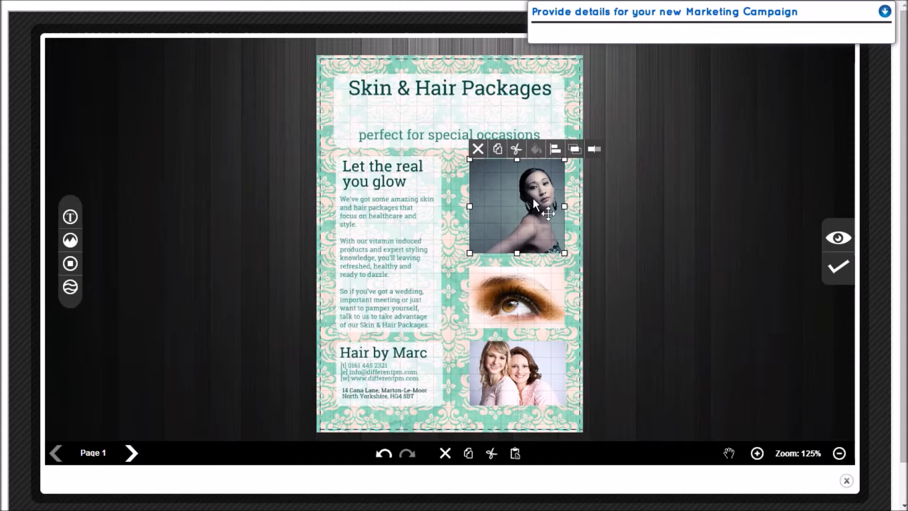
drag(532, 197, 528, 198)
click(522, 315)
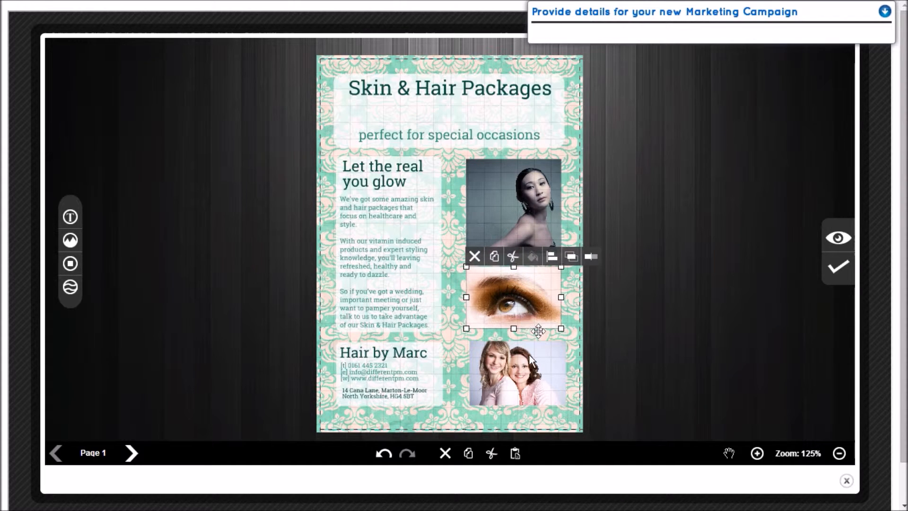
click(526, 376)
drag(526, 375, 527, 377)
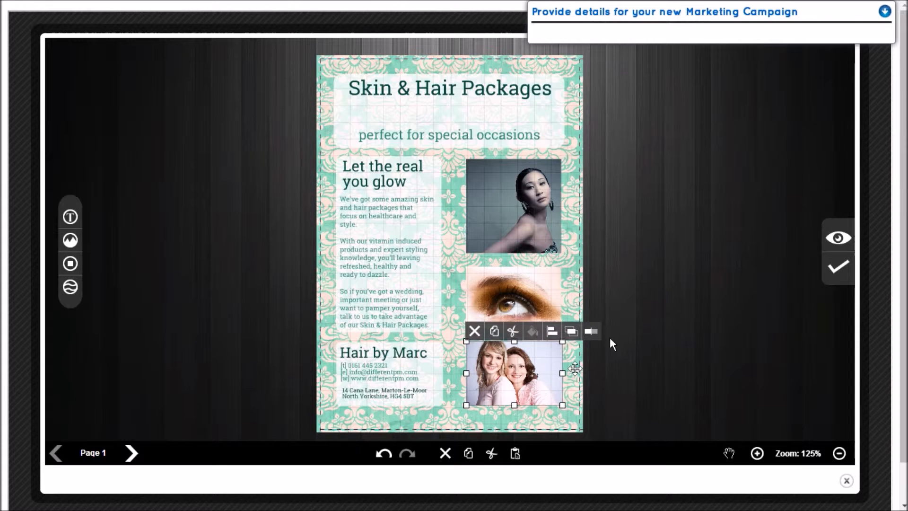
click(649, 335)
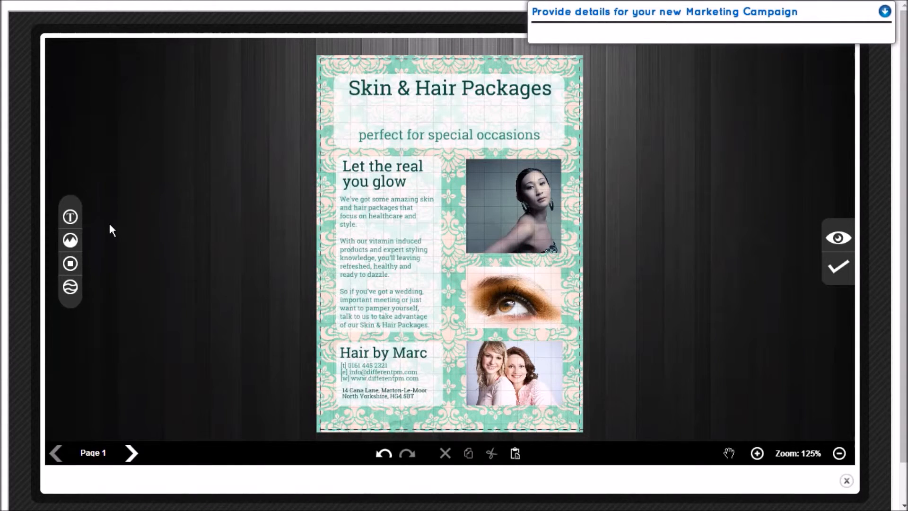
Add the square from the Basic shapes and place it over the portrait picture
click(73, 263)
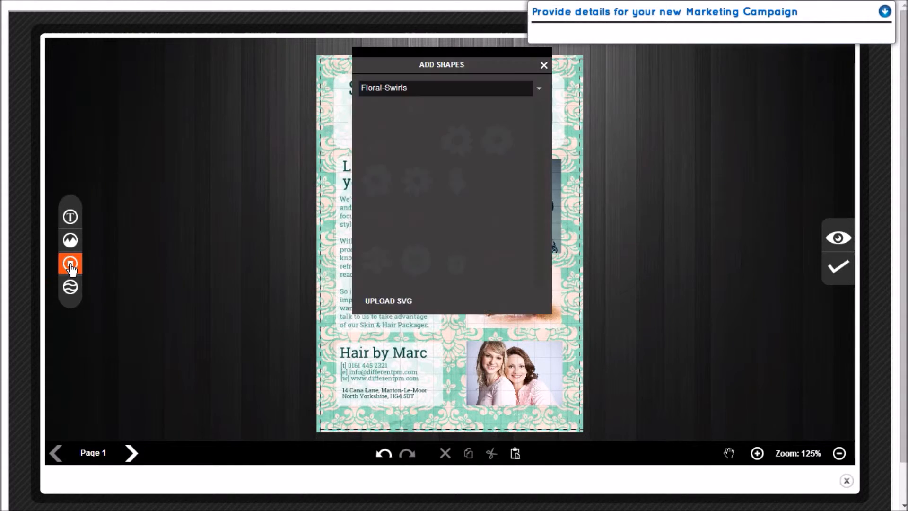
click(539, 88)
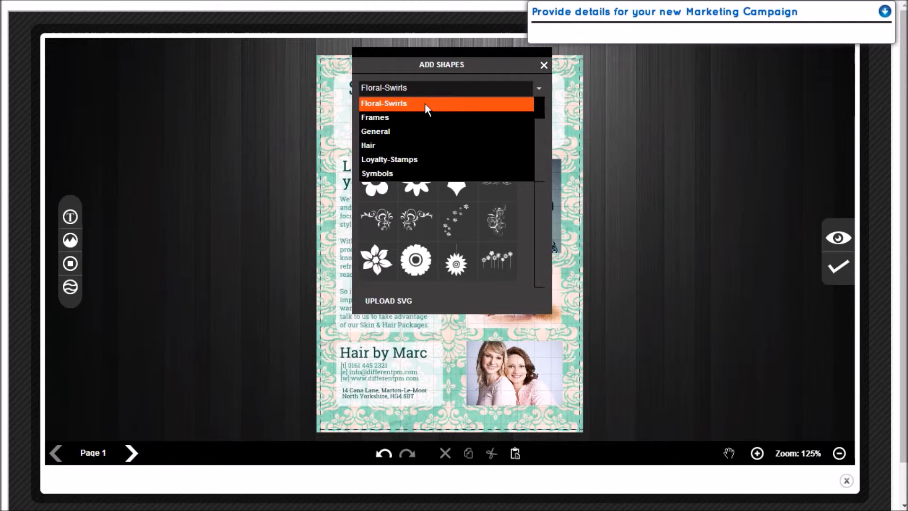
scroll(407, 99, up, 1)
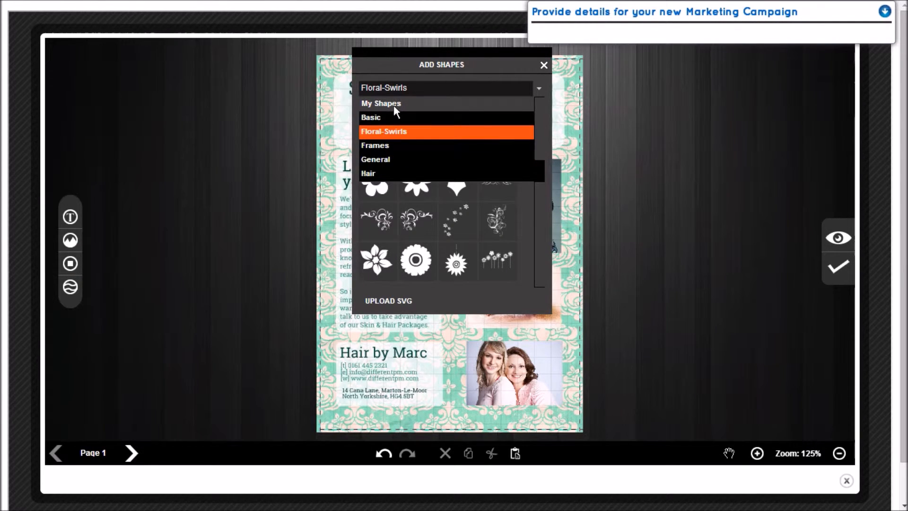
click(385, 116)
click(380, 124)
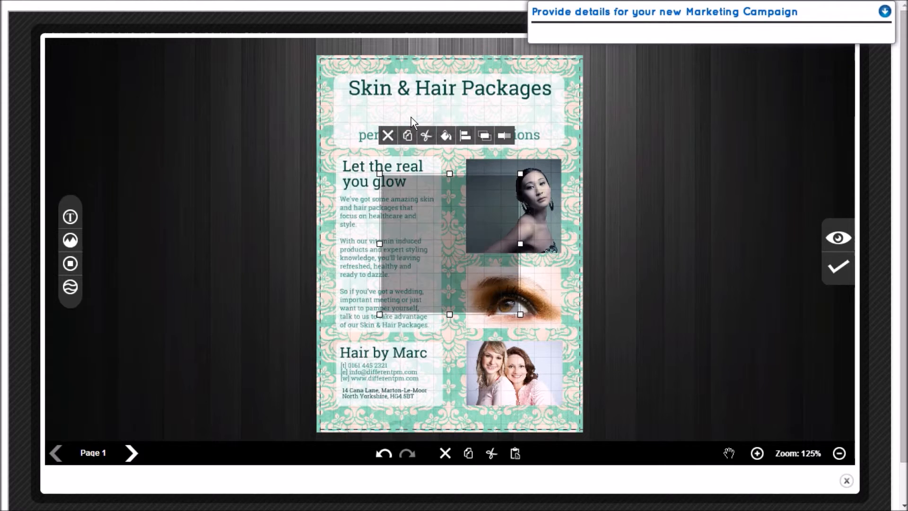
drag(474, 253, 518, 235)
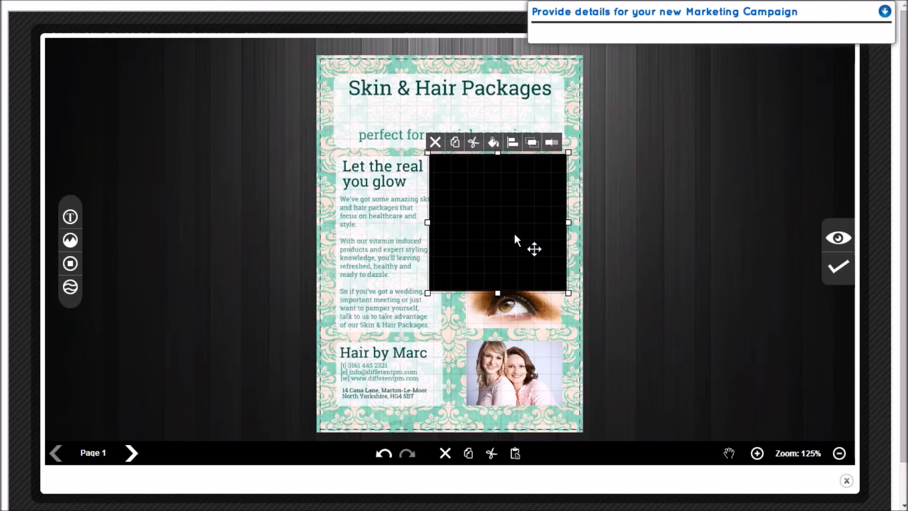
Send the black square behind the portrait and shrink it to a narrow, even border around the picture
click(550, 142)
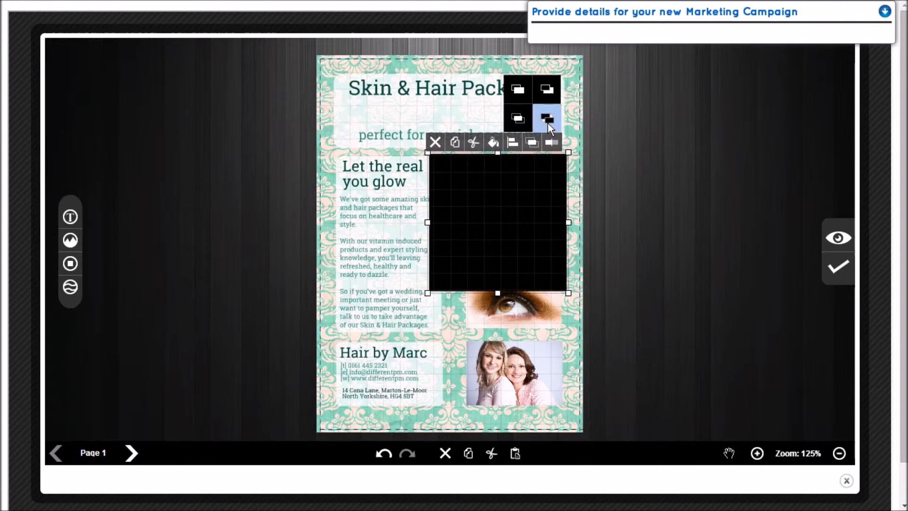
click(547, 123)
drag(427, 293, 458, 260)
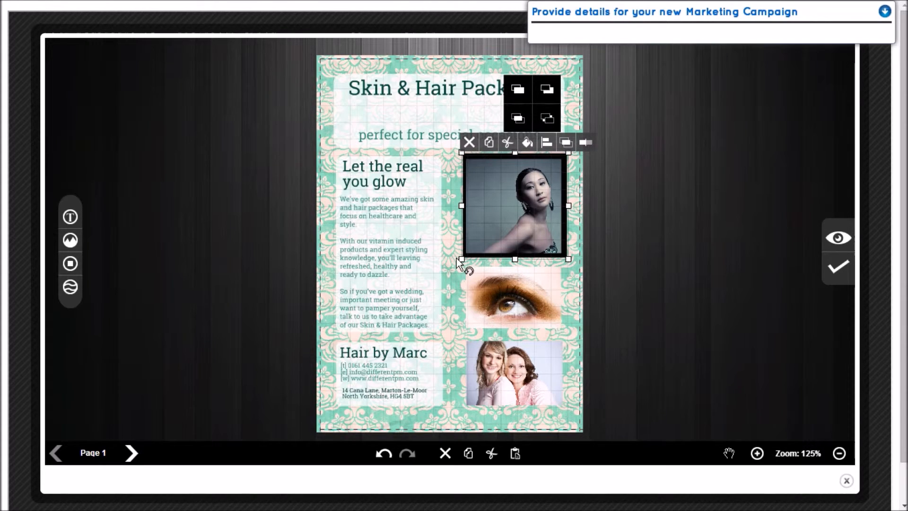
drag(569, 155, 566, 156)
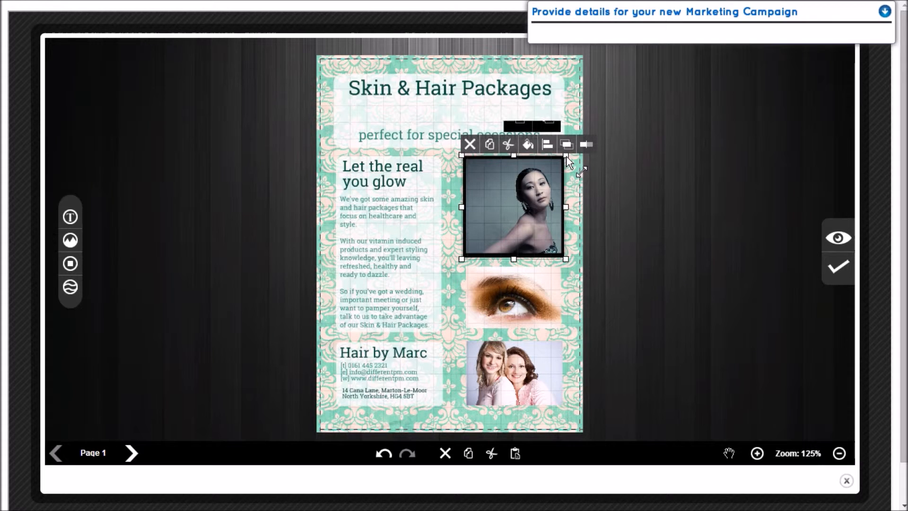
Fill the border square behind the portrait with white from the Pantone 1 palette
click(525, 147)
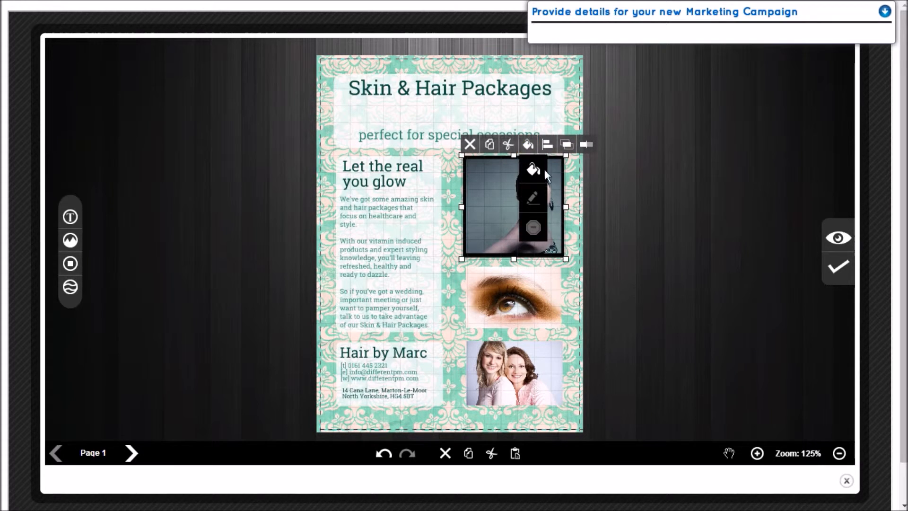
click(533, 169)
click(331, 188)
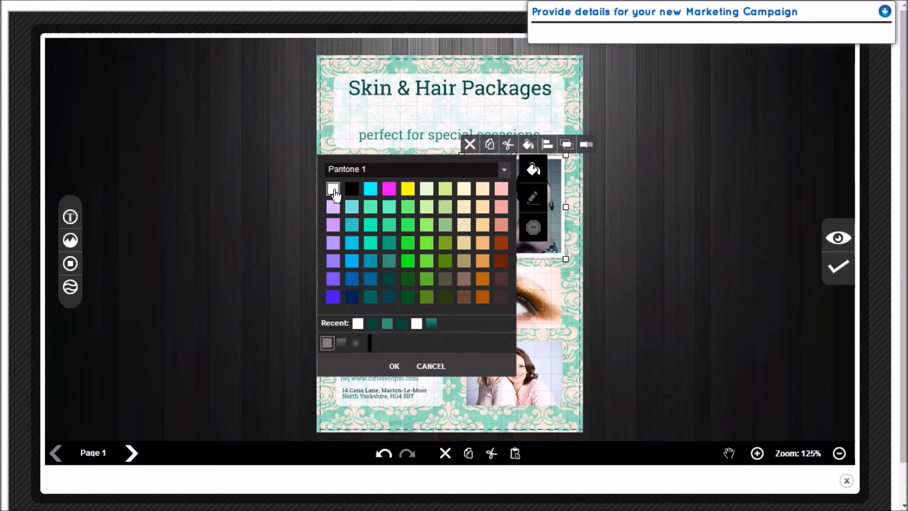
click(395, 367)
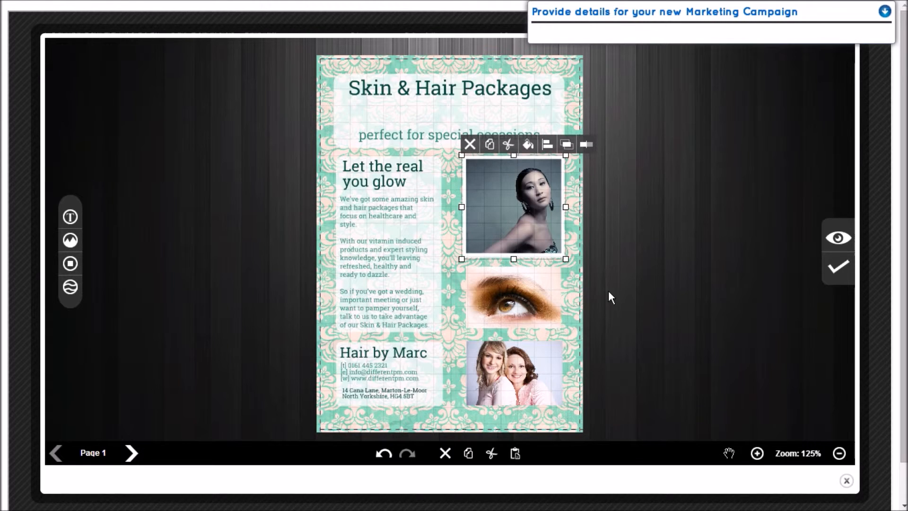
click(622, 286)
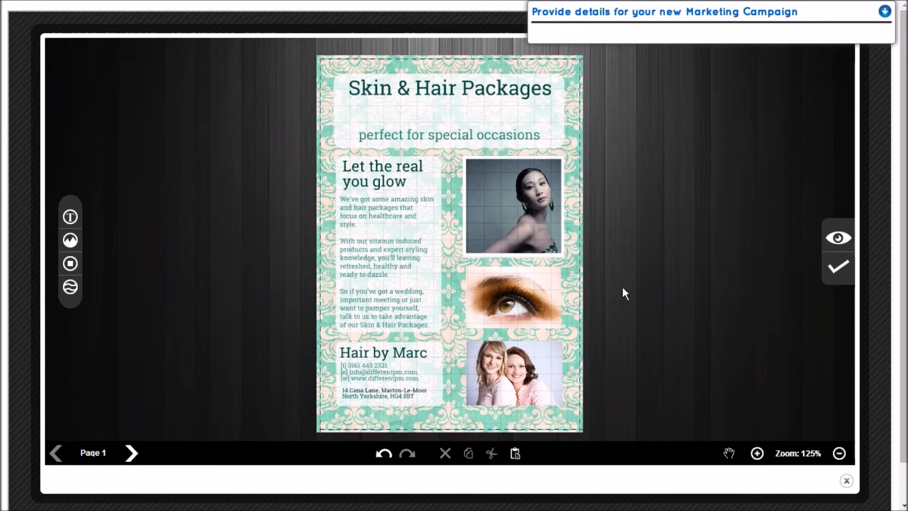
Duplicate the white border square, send the copy behind the eye picture and shorten it to a narrow frame around it
click(532, 296)
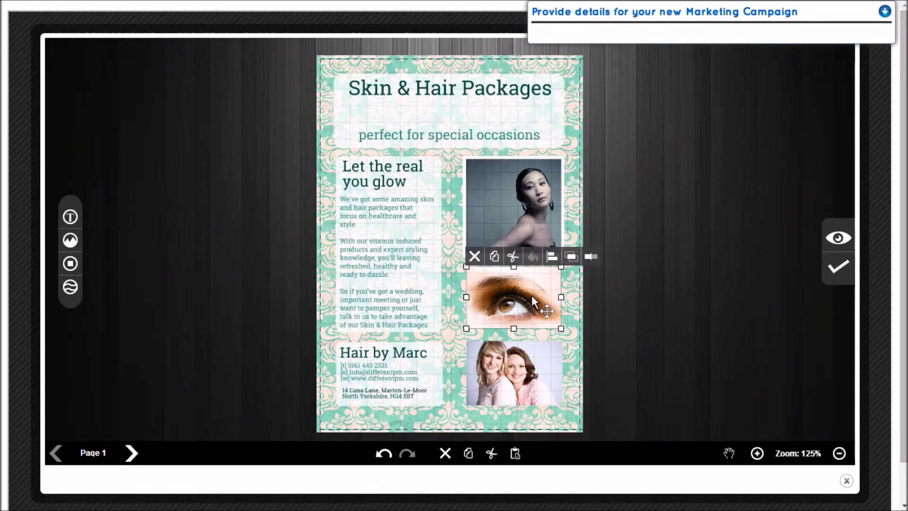
click(564, 183)
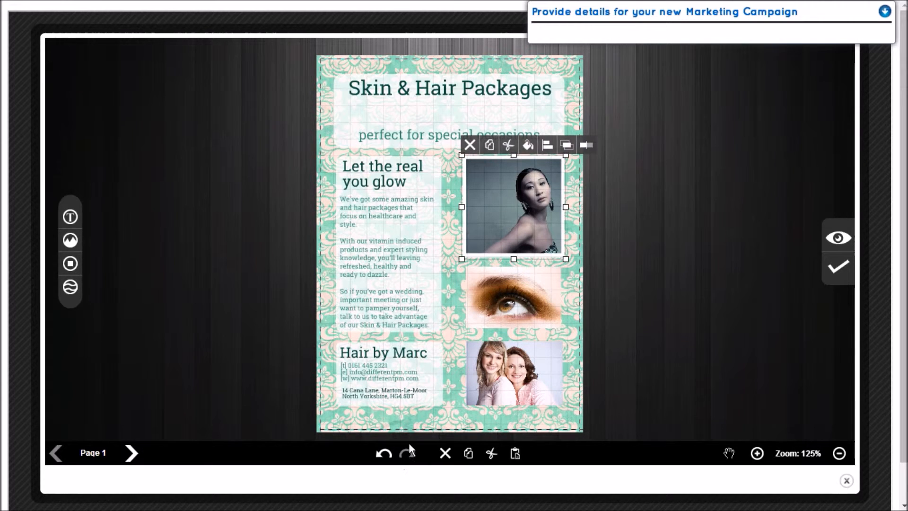
click(519, 455)
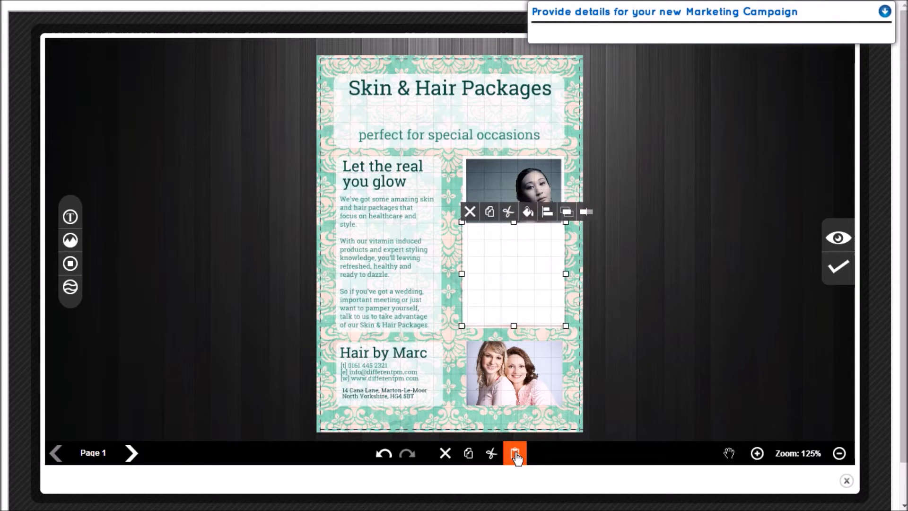
click(566, 220)
click(588, 194)
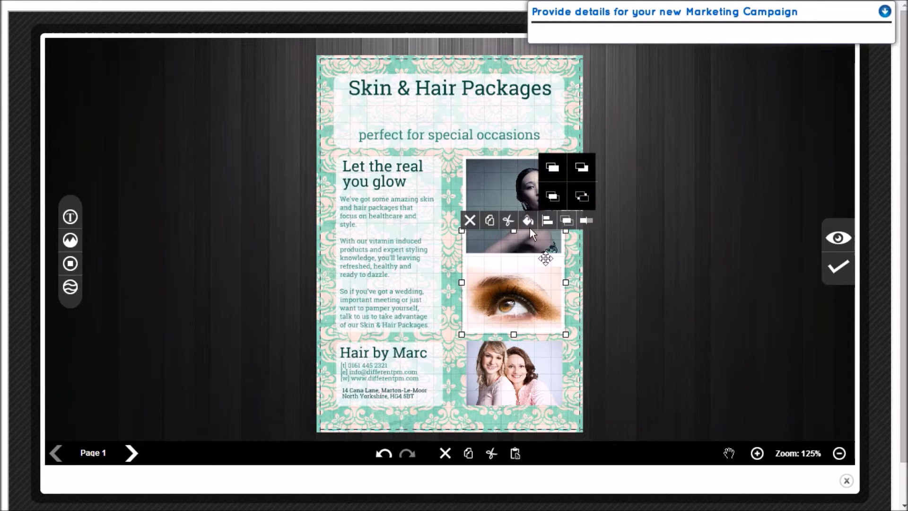
drag(514, 231, 515, 263)
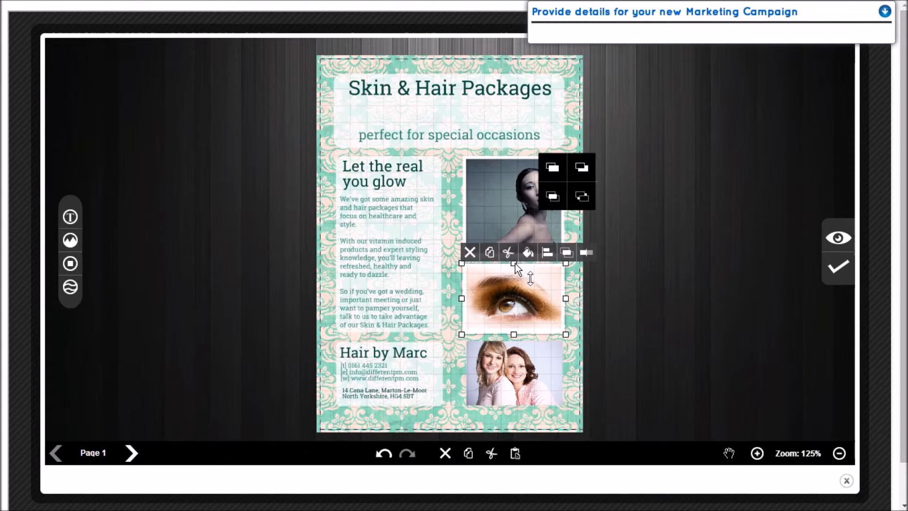
click(643, 308)
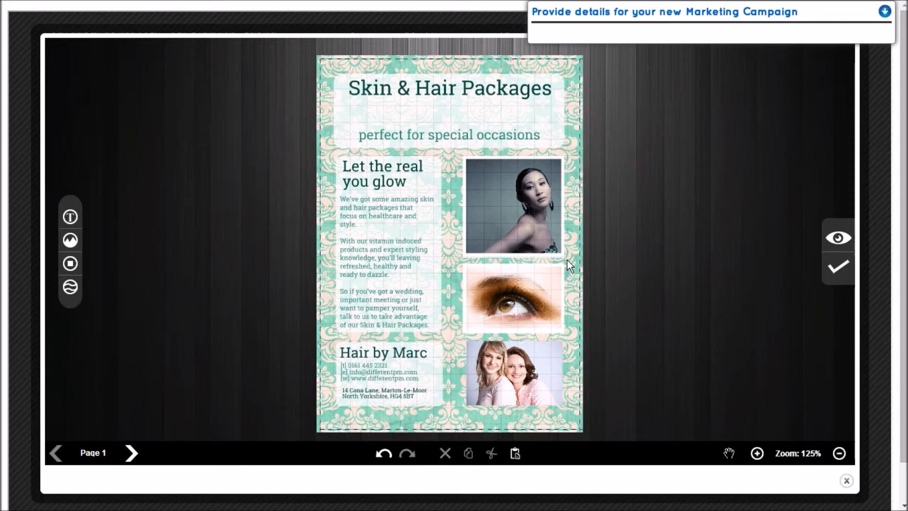
Paste another white square, send it behind the picture of two women and shorten it to a narrow frame
click(513, 453)
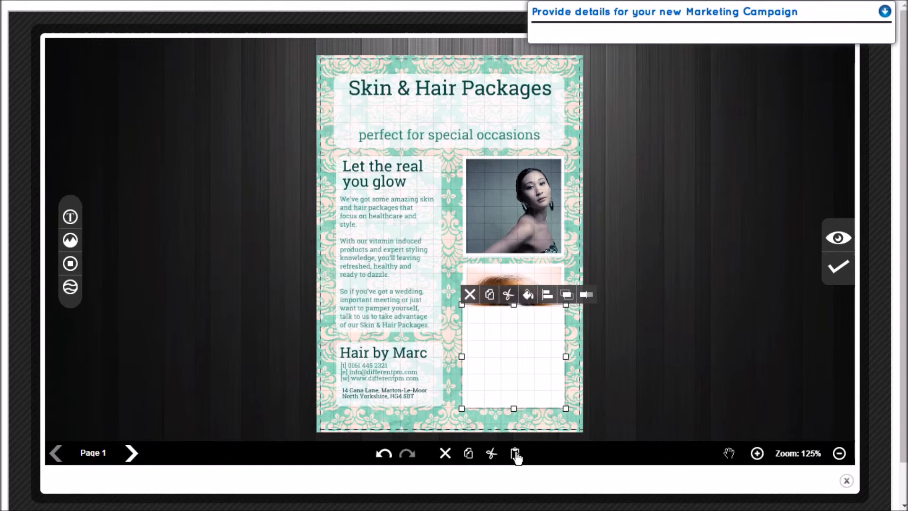
click(586, 294)
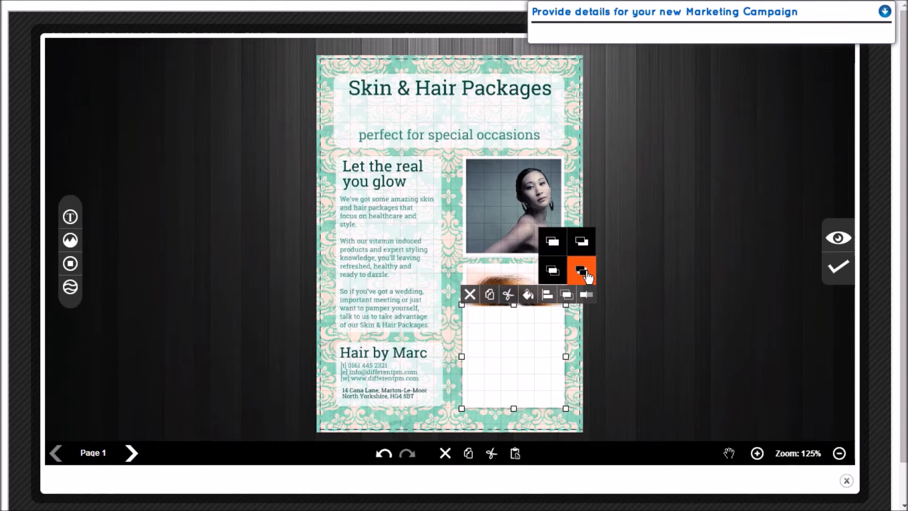
click(582, 271)
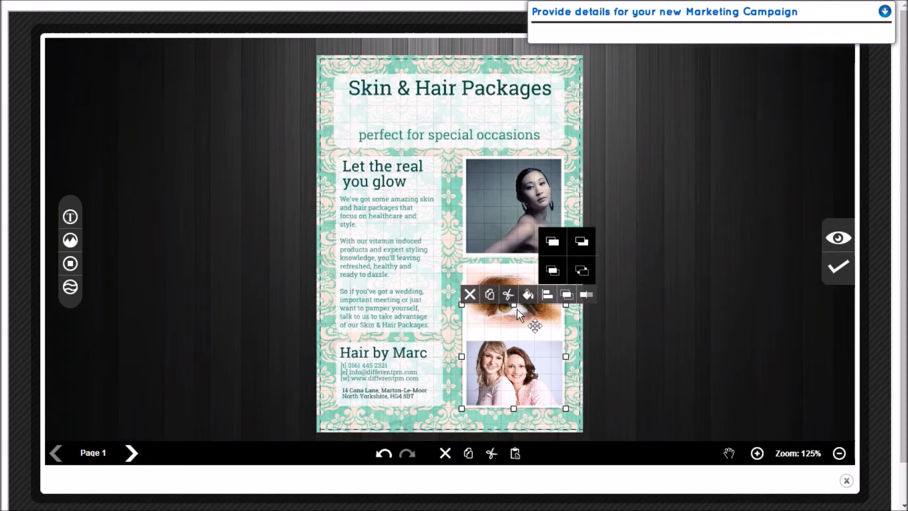
drag(516, 305, 520, 336)
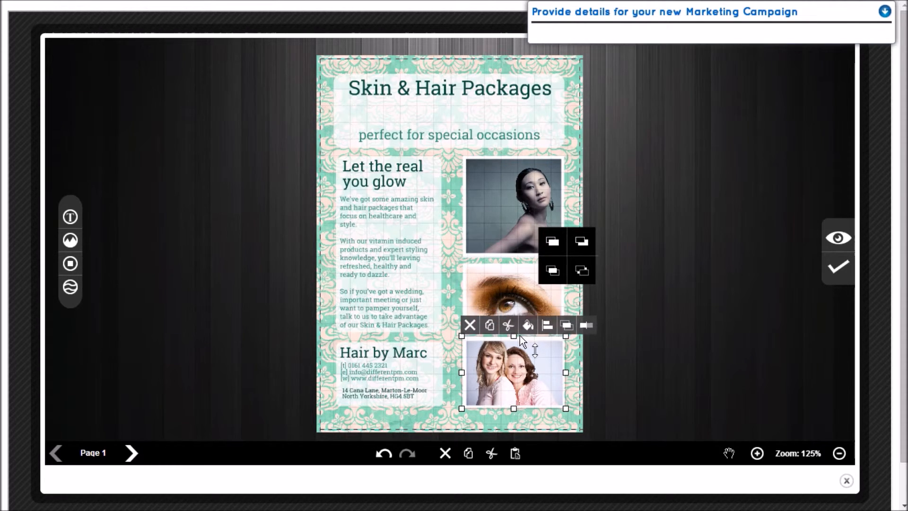
click(450, 228)
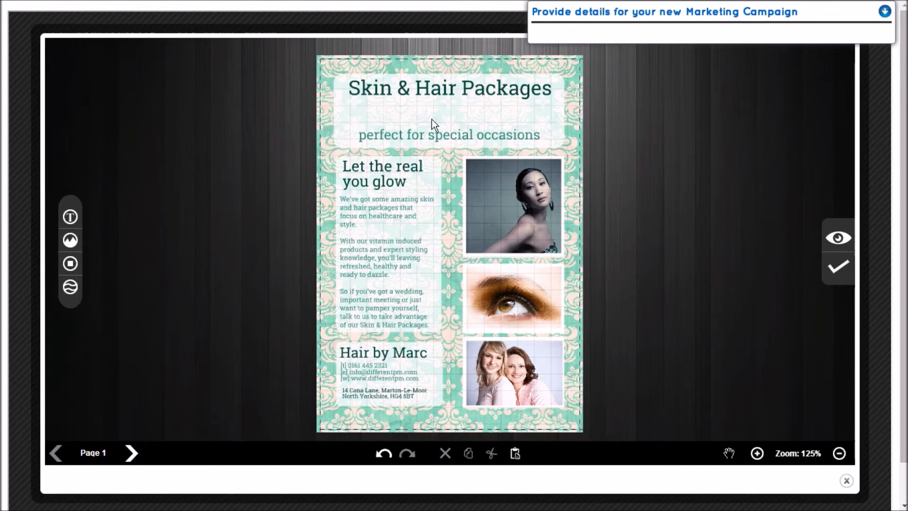
Add the symmetrical winged swirl from the Floral-Swirls shapes, move it over the header panel and rotate it upside down
click(70, 263)
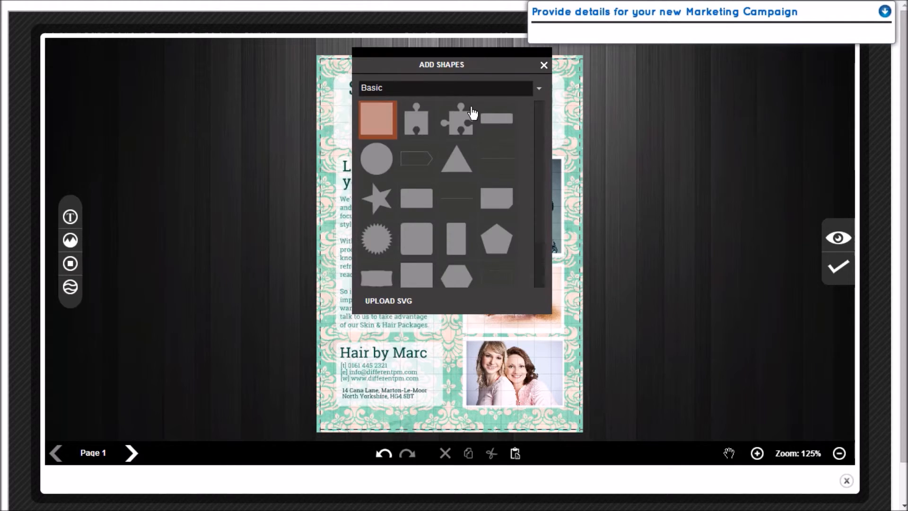
click(536, 89)
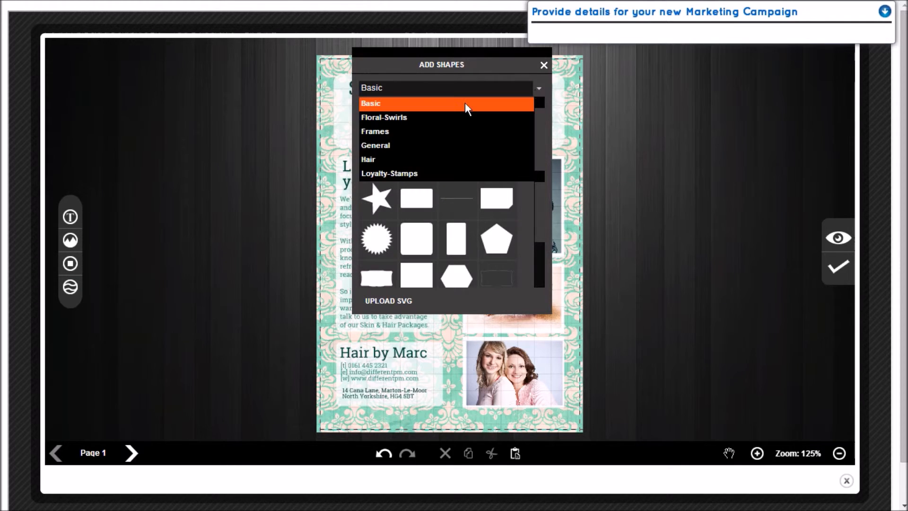
click(399, 118)
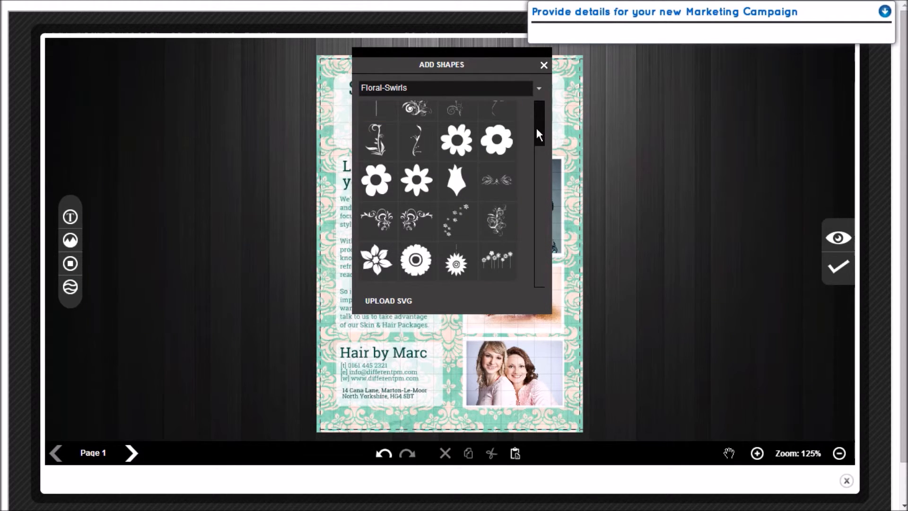
click(501, 180)
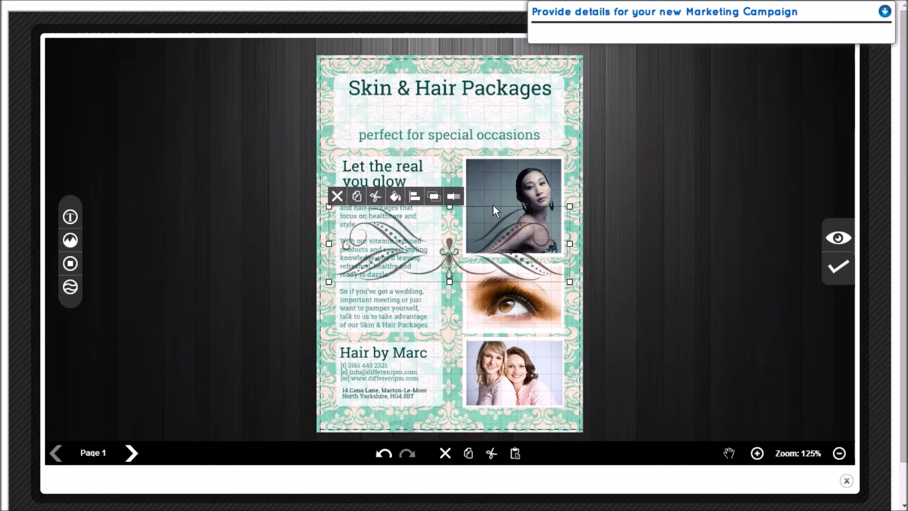
drag(448, 255, 441, 131)
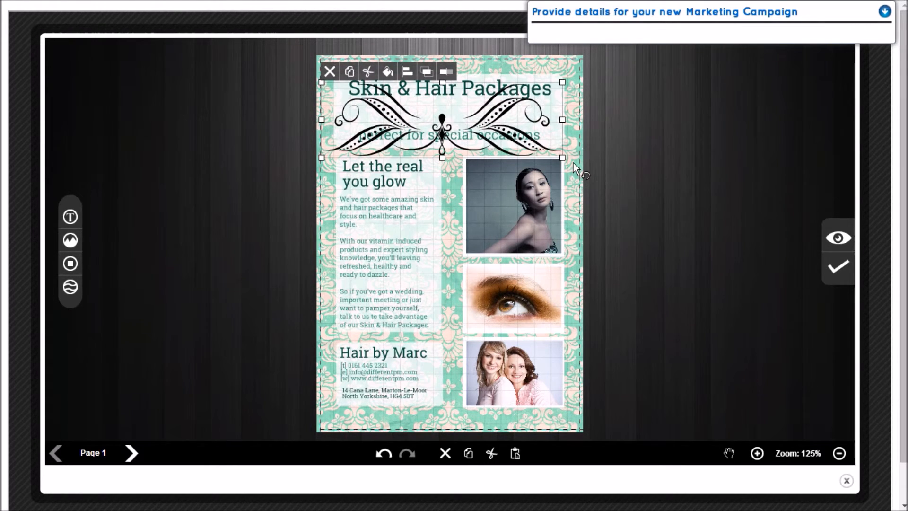
drag(573, 163, 365, 95)
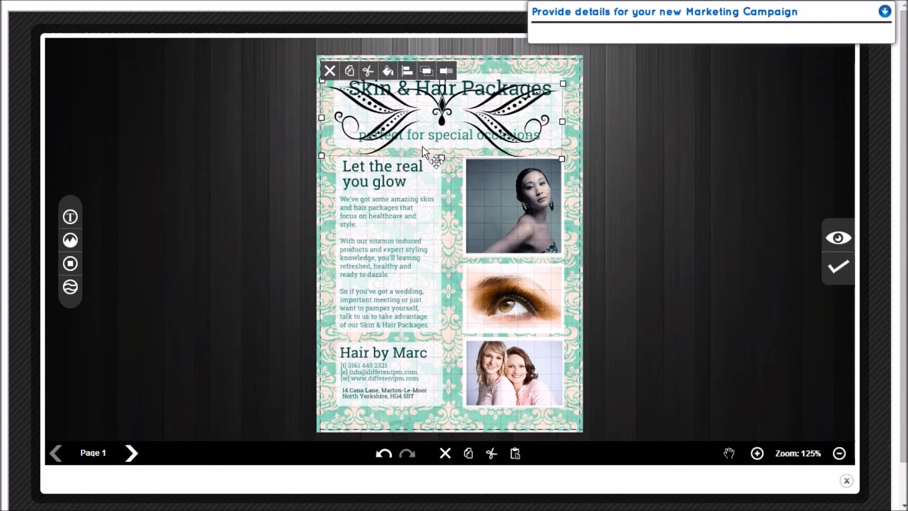
Flatten and slightly narrow the swirl, placing it as a divider between the Skin & Hair Packages heading and the line beneath it
drag(440, 156, 441, 110)
drag(322, 97, 331, 97)
drag(446, 83, 445, 109)
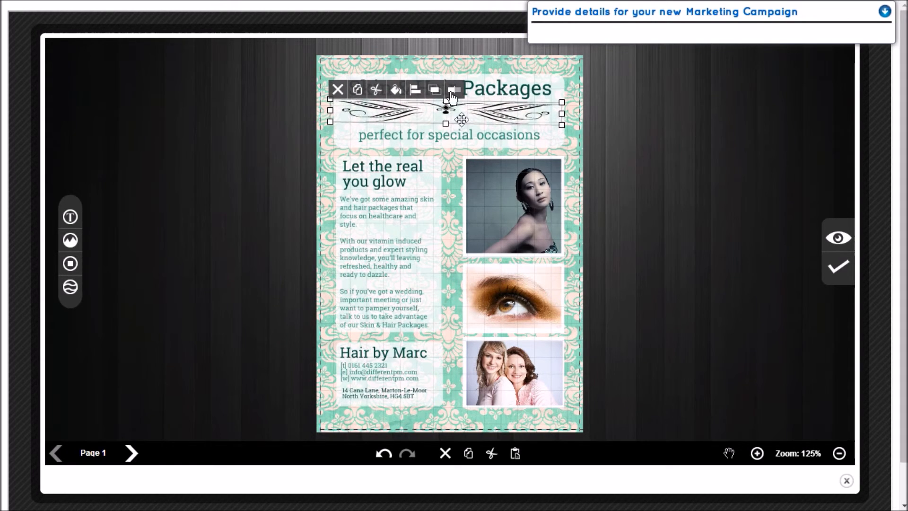
Centre the swirl divider horizontally on the page and nudge it down slightly below the heading
click(419, 91)
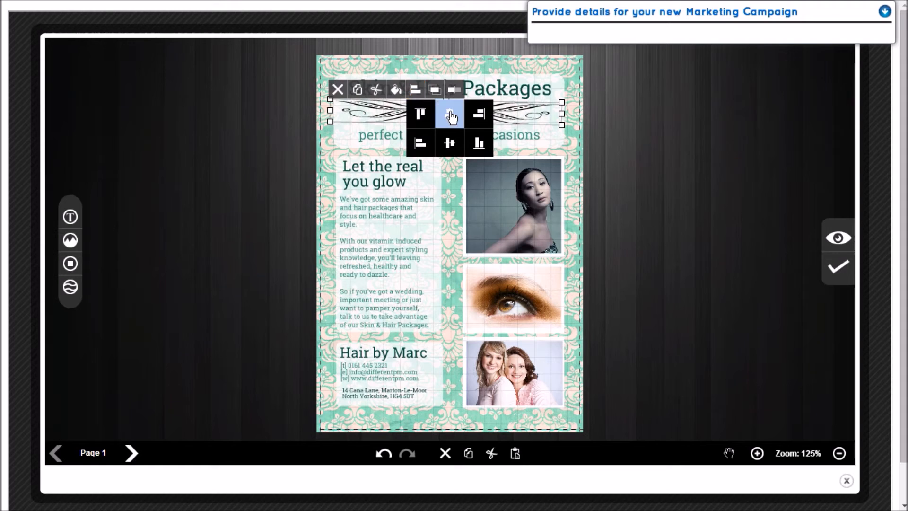
click(448, 113)
click(599, 137)
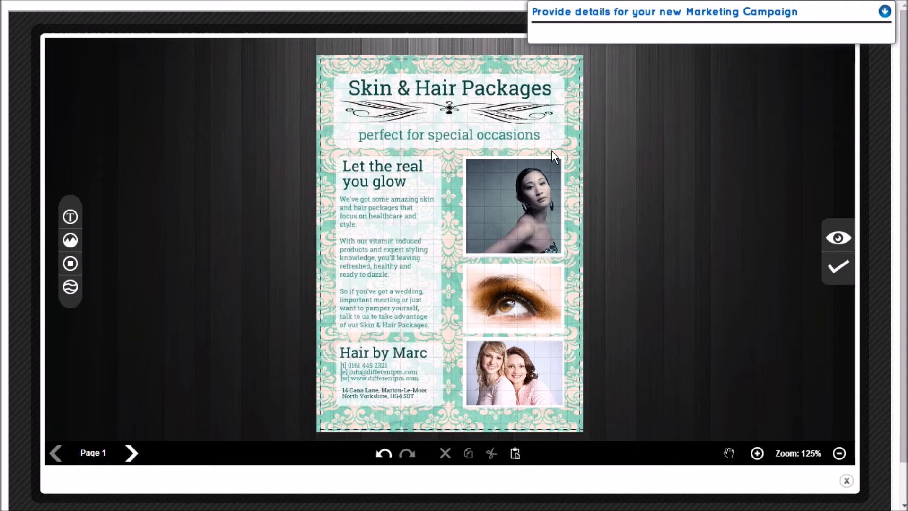
click(459, 110)
key(Down)
key(Down)
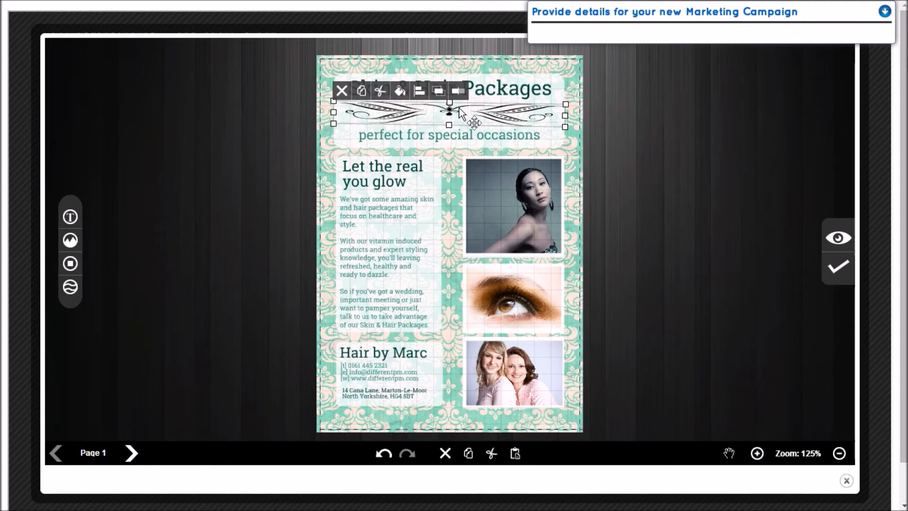
click(632, 161)
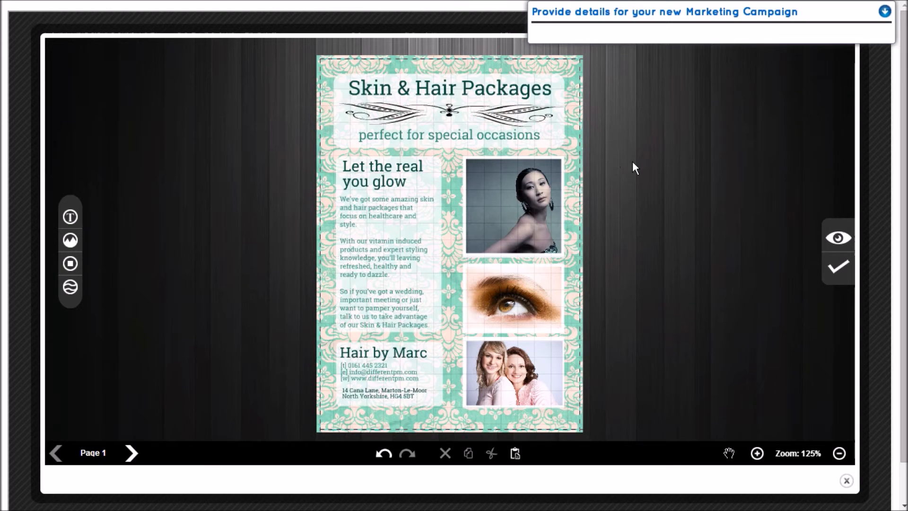
Fill the swirl divider with a linear gradient based on the recent medium teal green, moving its end stop slightly inward
click(514, 113)
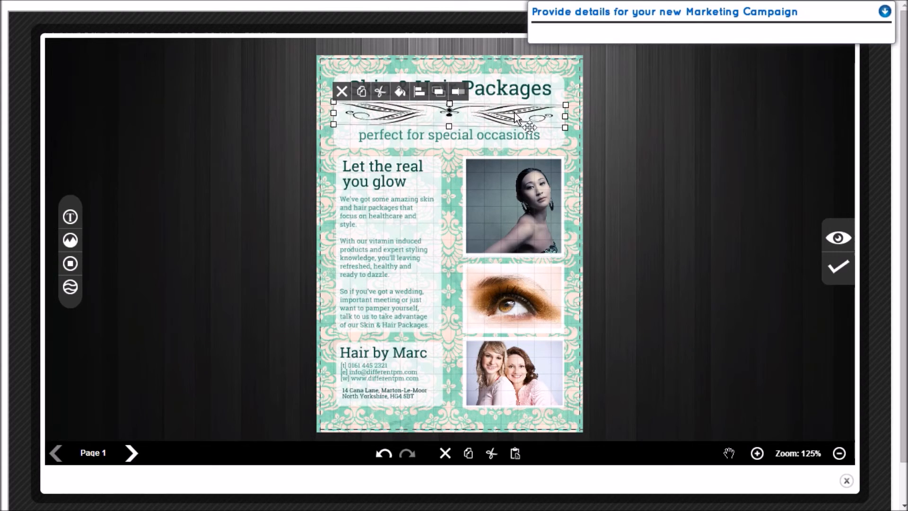
click(399, 94)
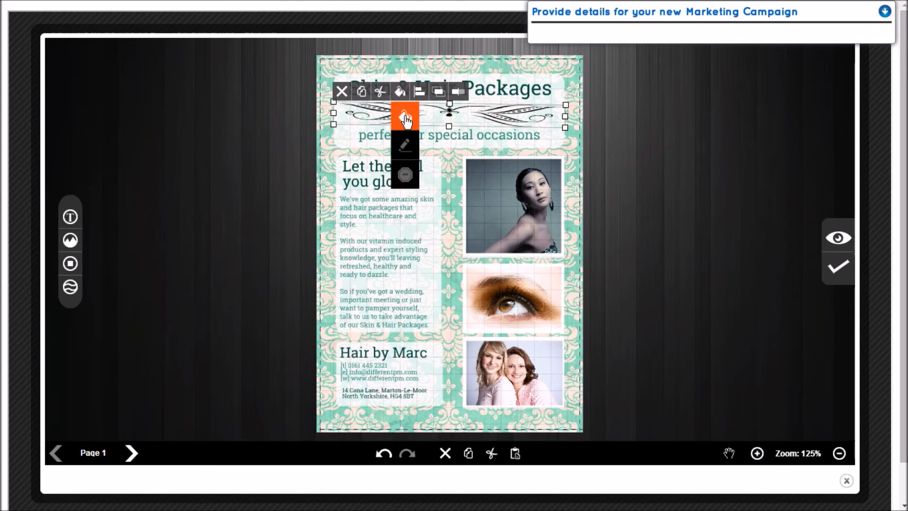
click(404, 118)
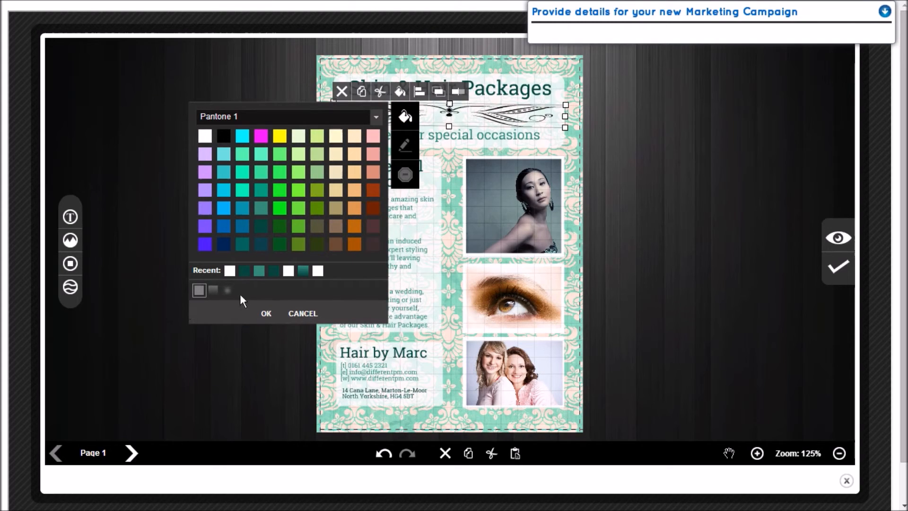
click(214, 292)
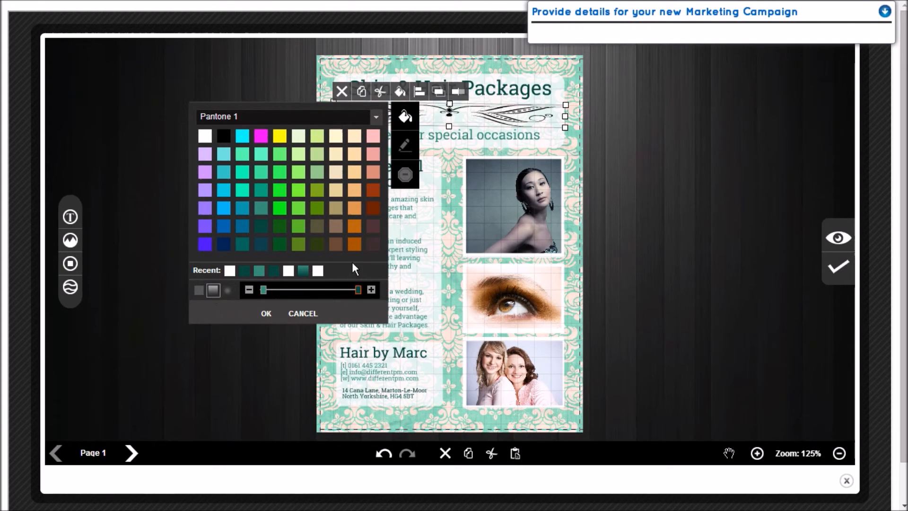
click(263, 290)
click(259, 273)
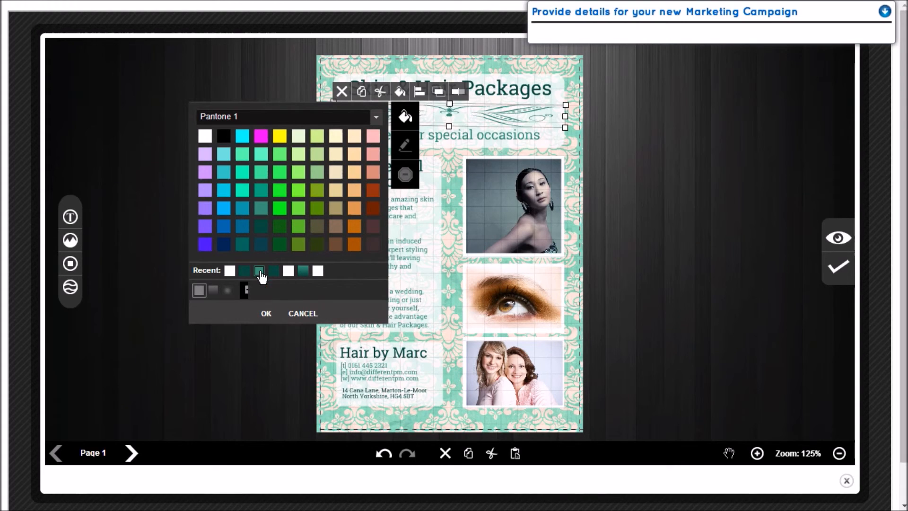
click(213, 290)
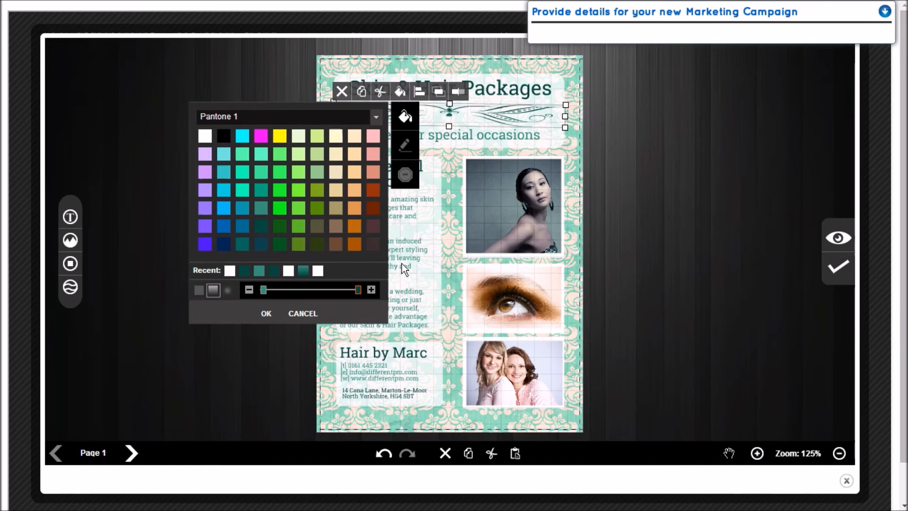
drag(358, 290, 349, 290)
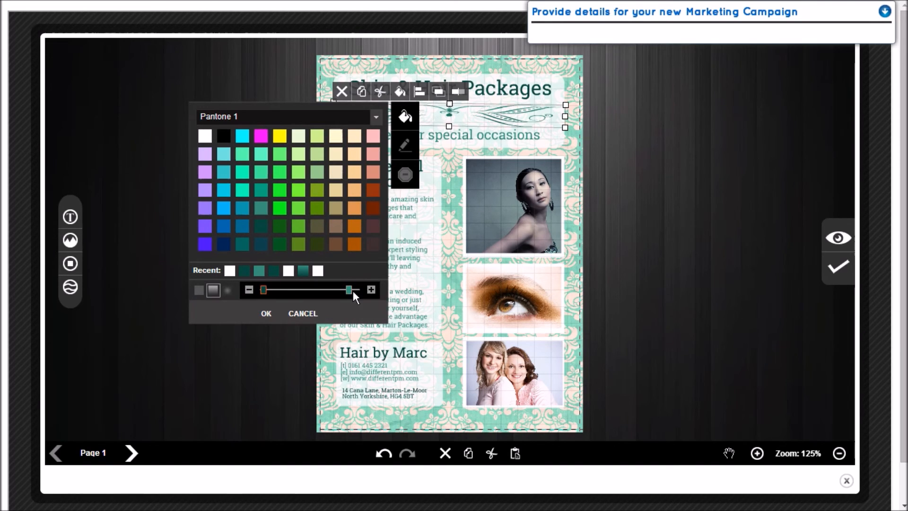
click(265, 314)
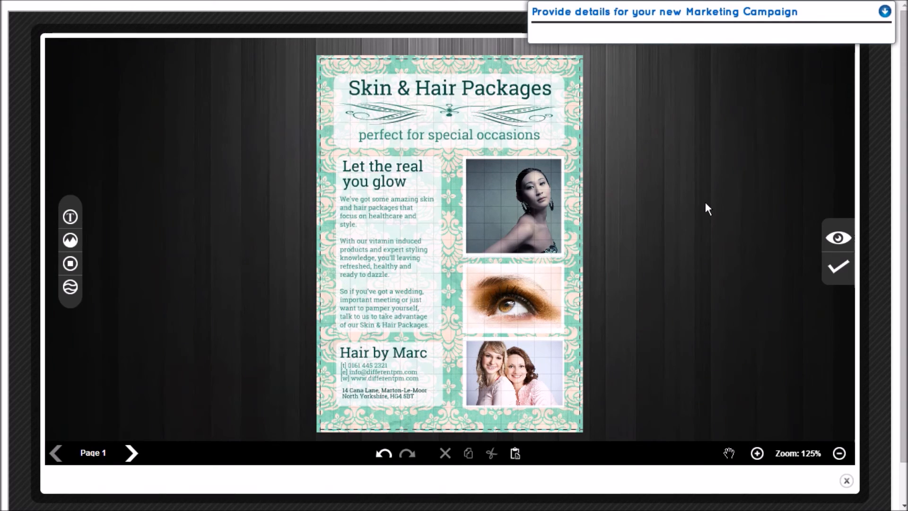
Preview page 1 of the finished flyer, checking the layout, and return to the editor
click(838, 237)
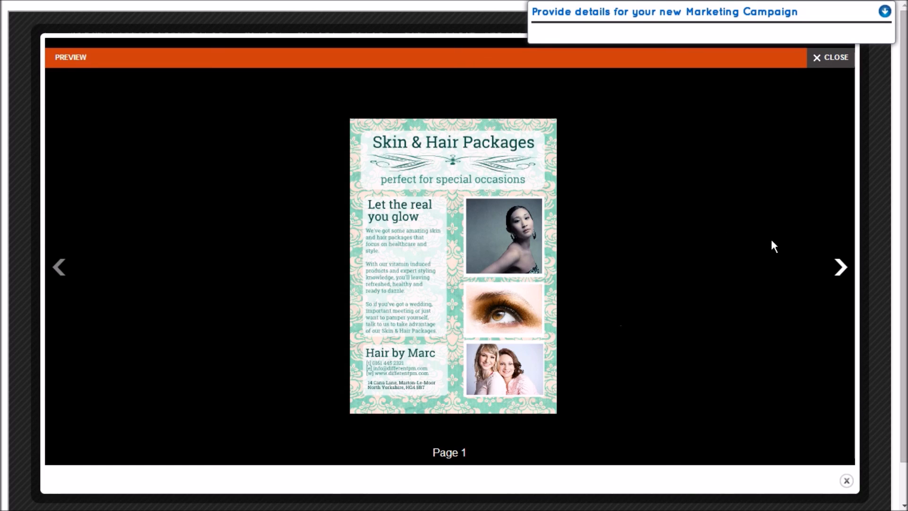
click(835, 58)
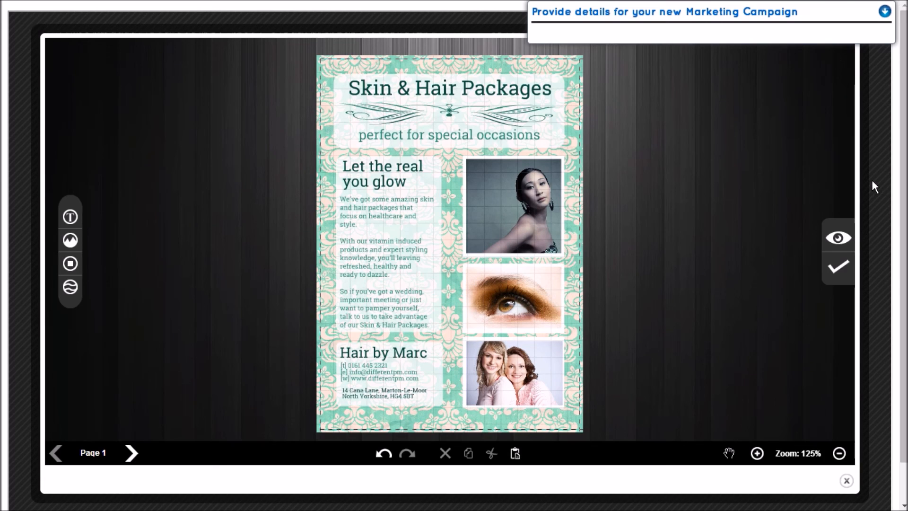